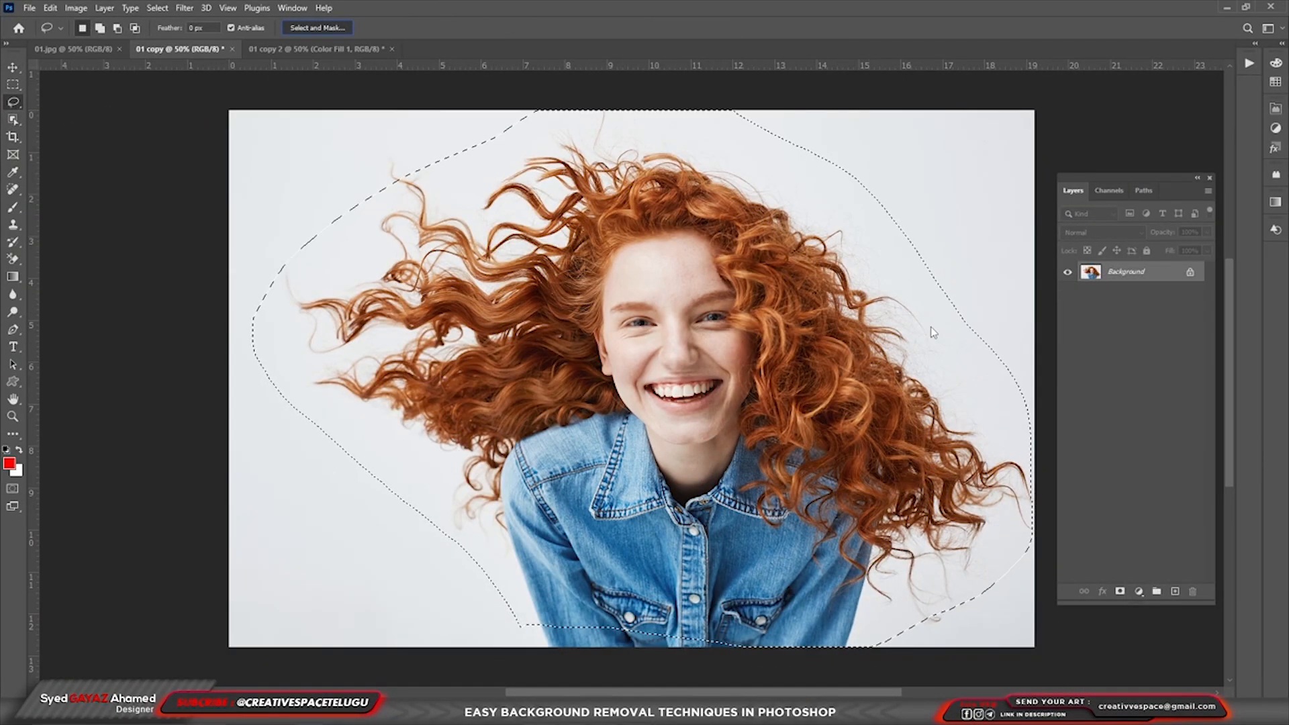
- Refine the lassoed woman in Select and Mask with Decontaminate Colors on, outputting to a new layer with layer mask
click(360, 27)
click(1103, 596)
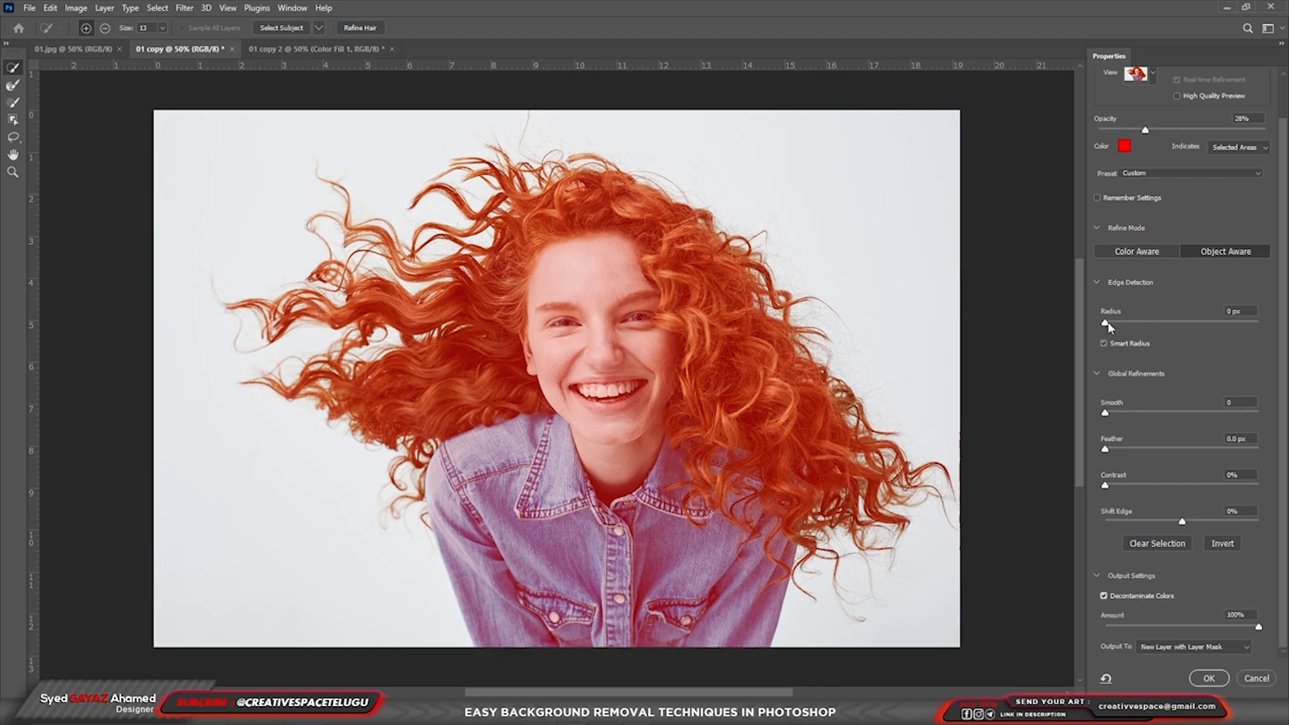
click(1208, 677)
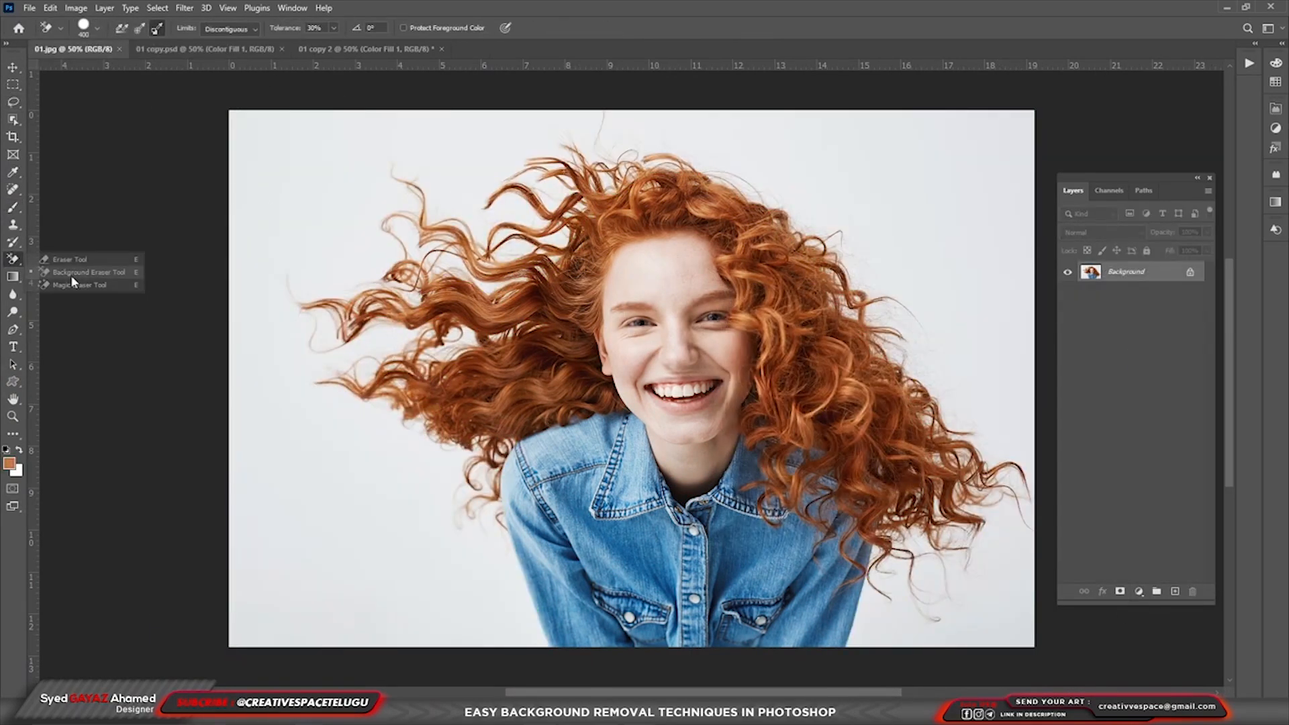
- Erase the light backdrop around the woman in 01.jpg with the Background Eraser at 36% tolerance
click(333, 27)
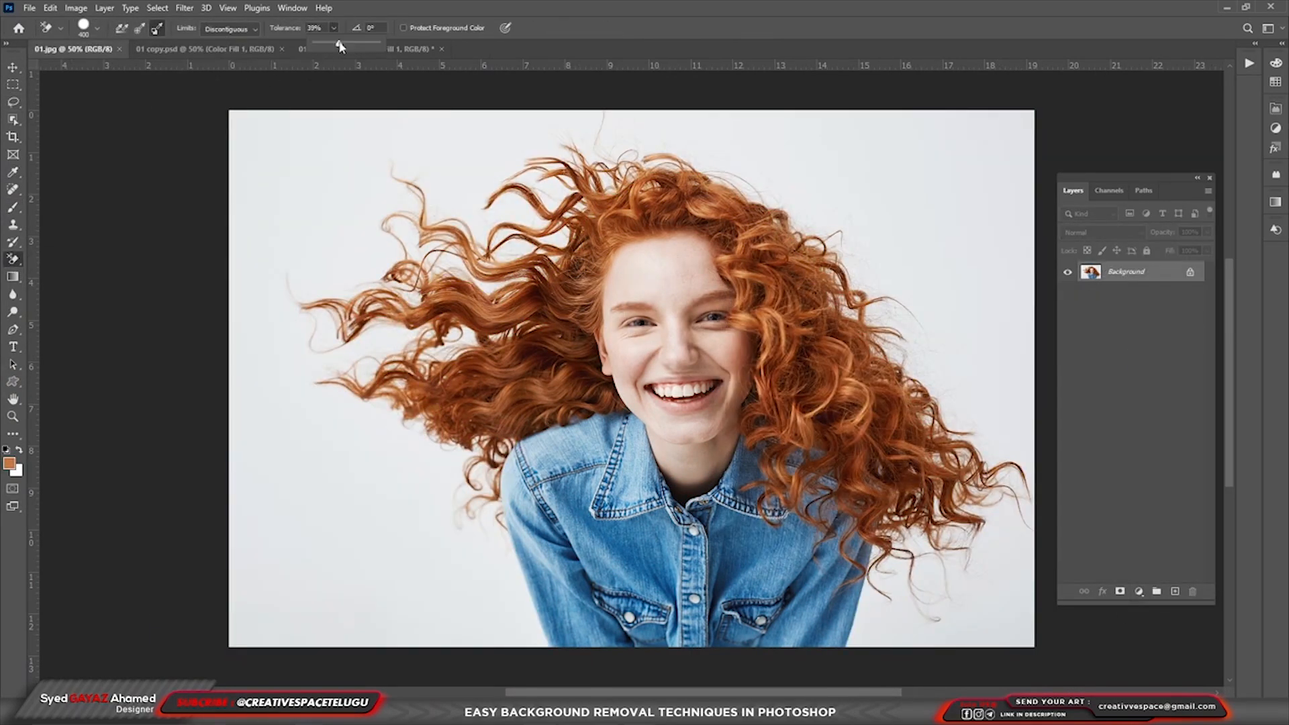
alt+click(332, 207)
mouse_move(331, 207)
mouse_down()
mouse_move(455, 484)
mouse_move(939, 157)
mouse_up()
key(bracketleft)
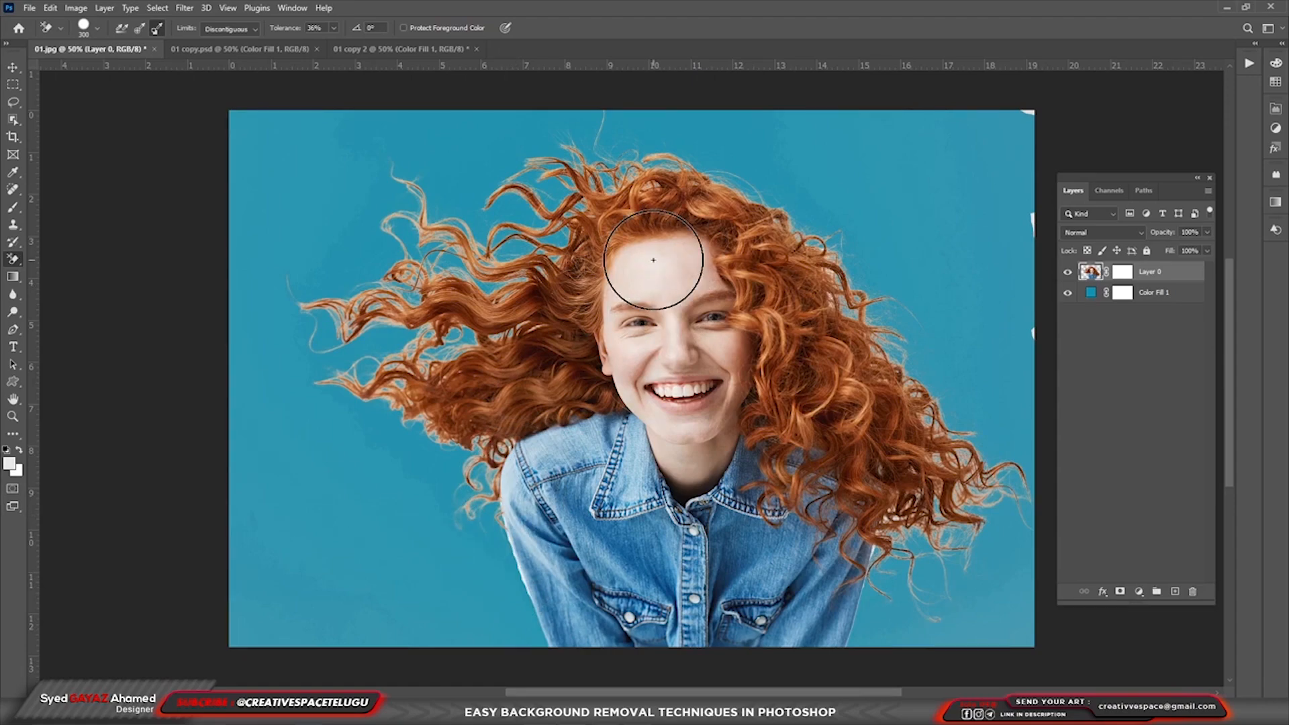
- Cut out the woman in 01 copy 2 with Quick Selection and Select and Mask, outputting to a new layer with layer mask
right_click(12, 120)
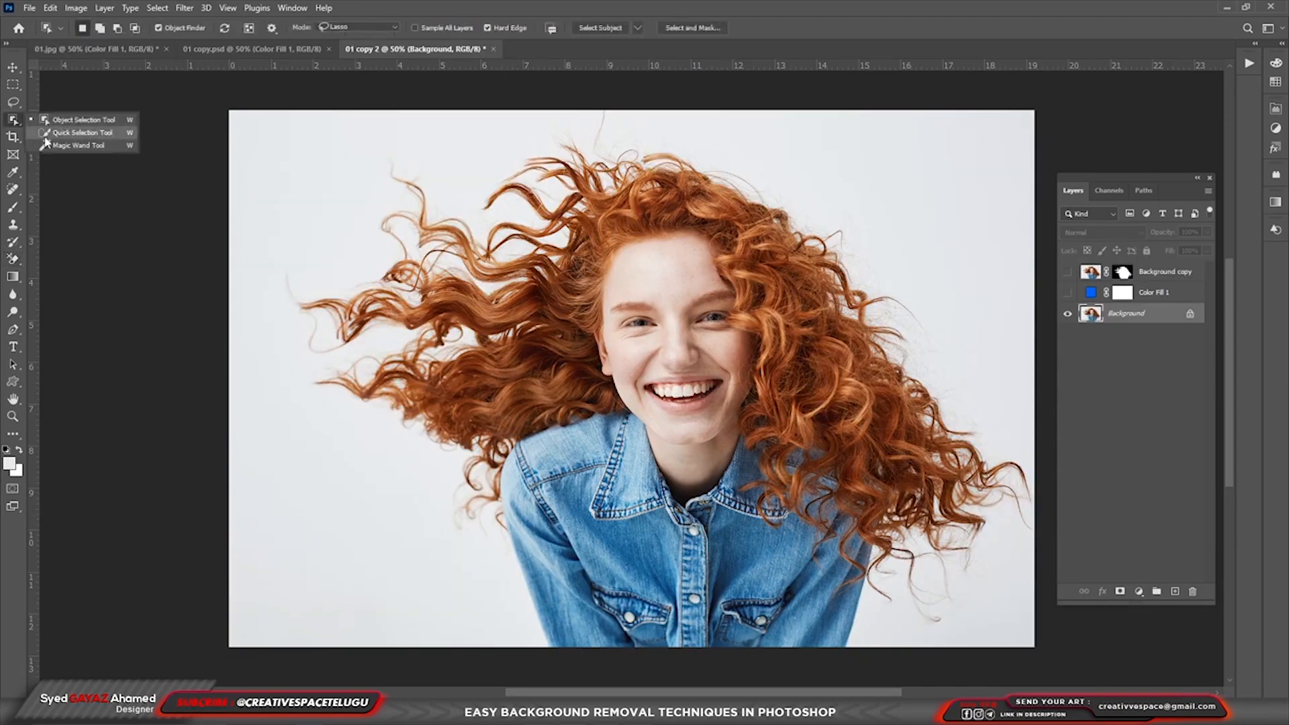
click(45, 133)
click(470, 27)
click(459, 28)
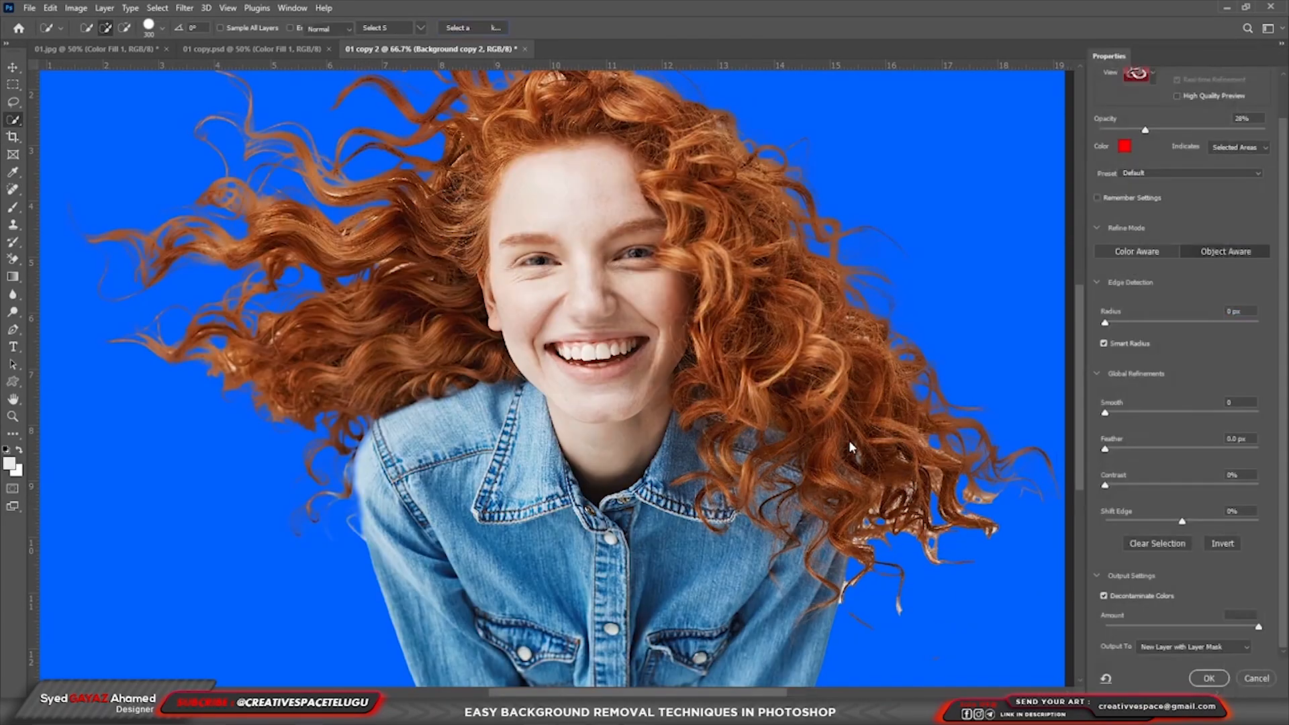
key(v)
key(ctrl+0)
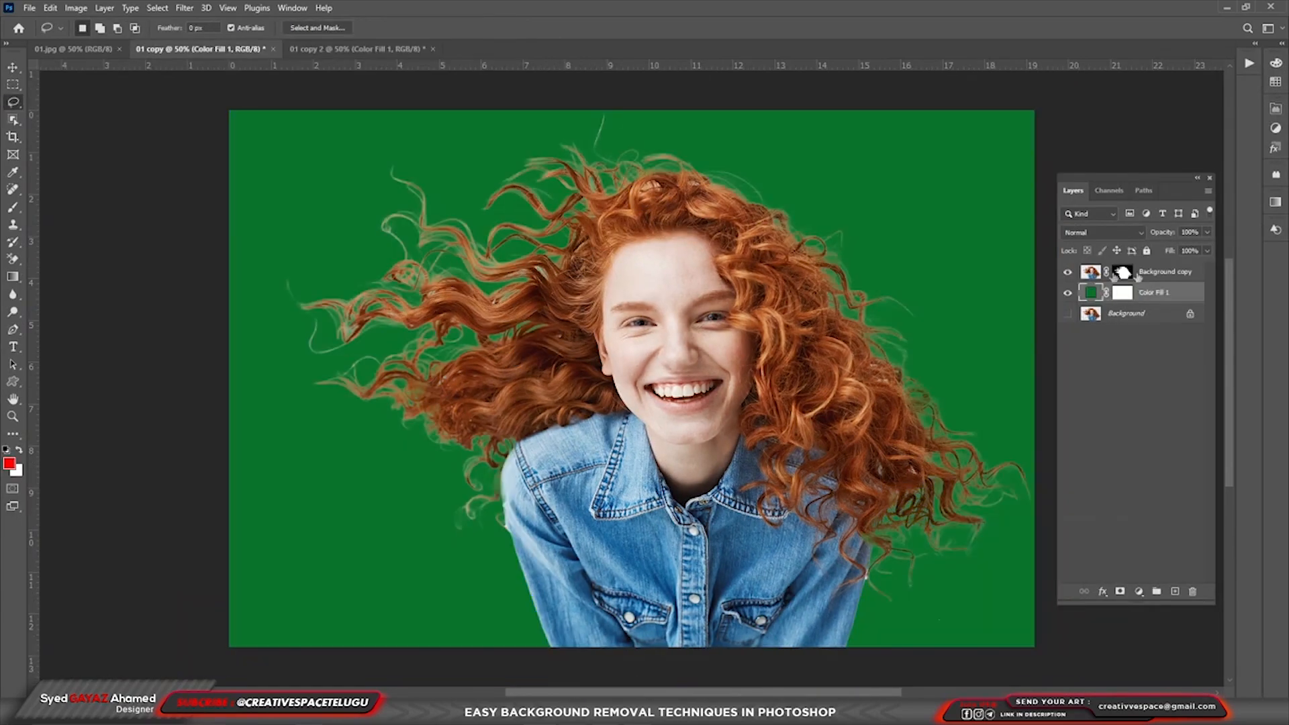
- Sample an orange hair colour and paint it over the pale hair edges on a layer clipped to the cutout
click(9, 463)
click(978, 340)
drag(403, 417, 871, 299)
drag(871, 299, 671, 185)
- Set the clipped hair colour layer to Multiply blending and adjust its opacity
click(1103, 232)
click(1082, 296)
click(1206, 233)
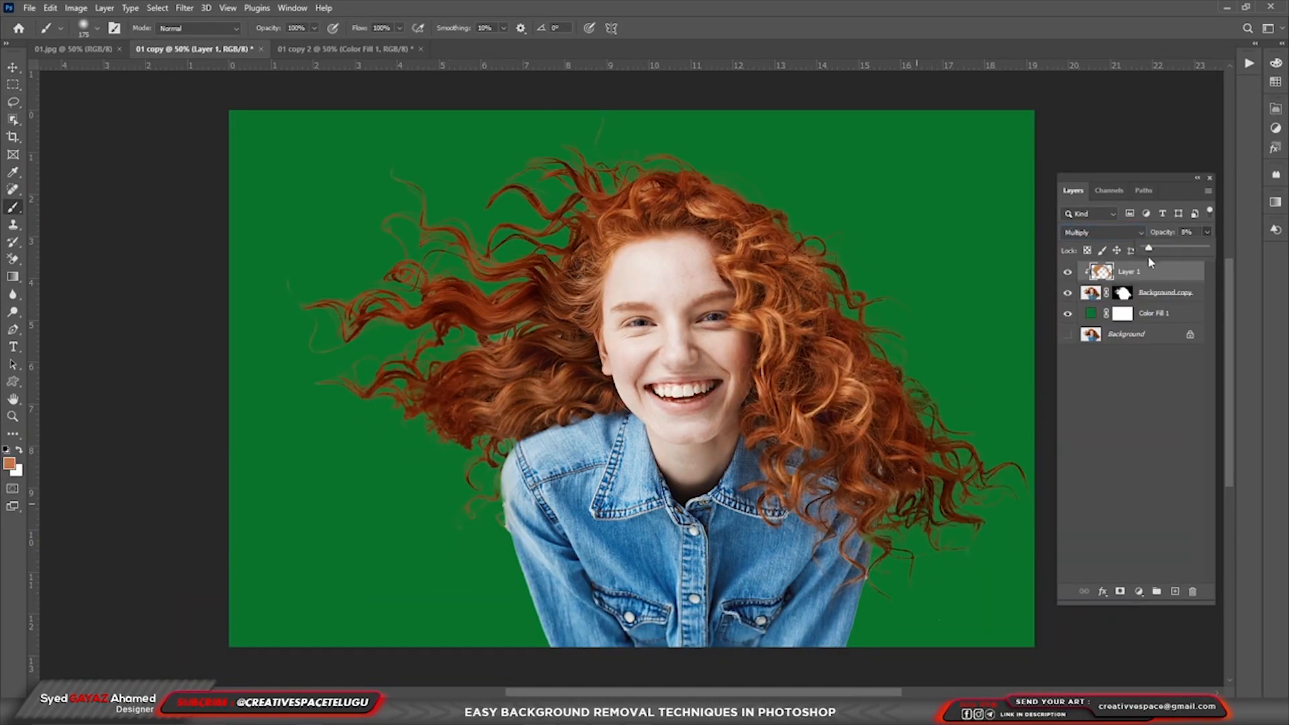
drag(1208, 248, 1181, 247)
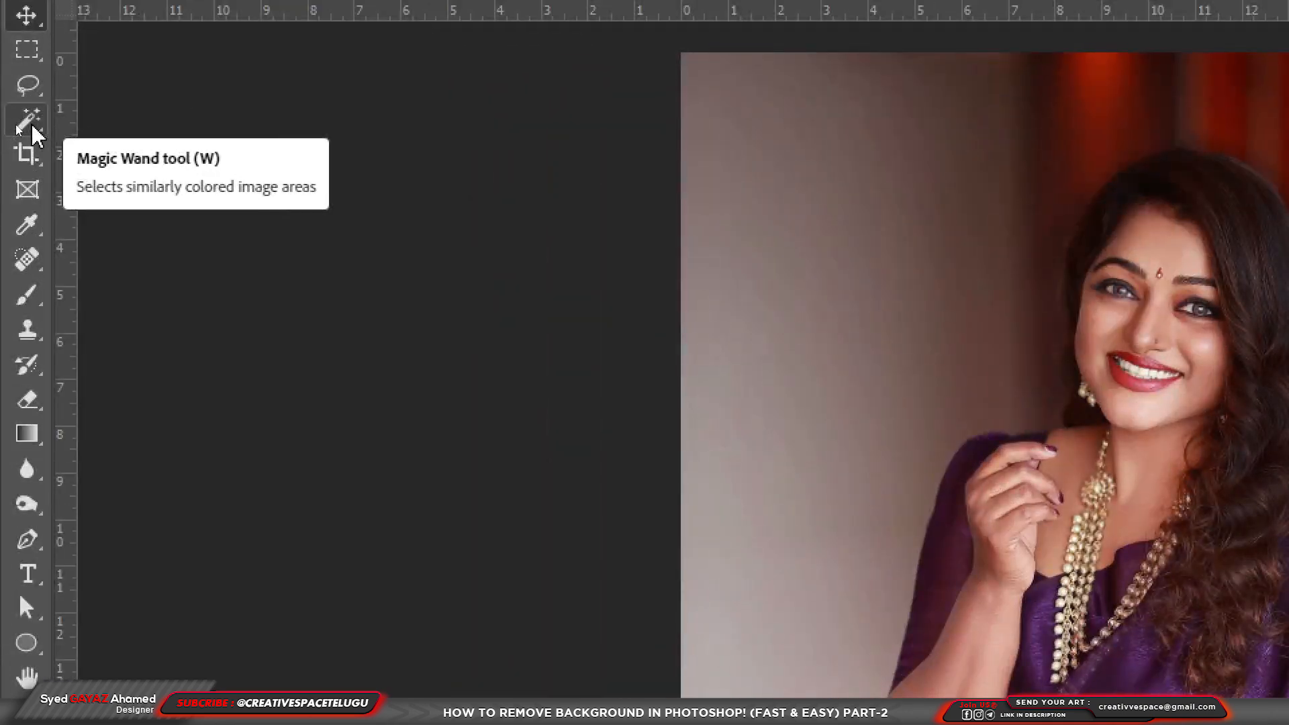
- Select the woman in the purple saree automatically with Select Subject
click(31, 129)
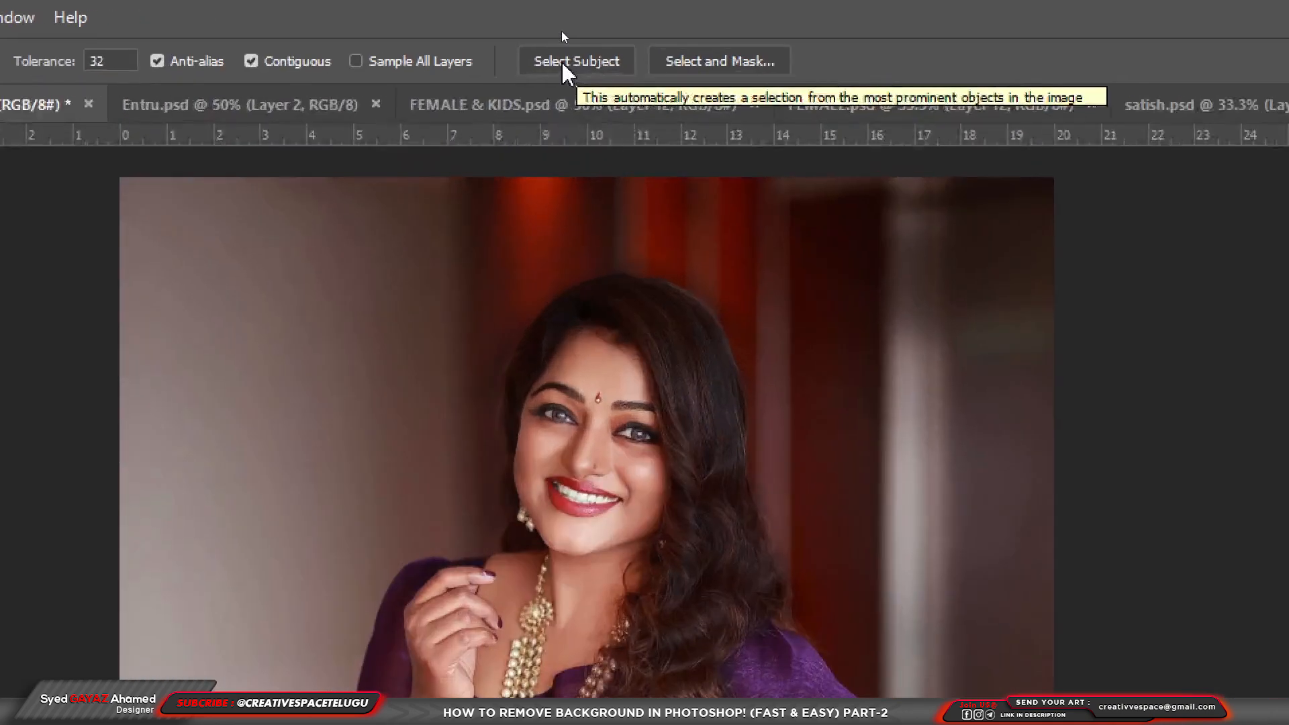
click(561, 31)
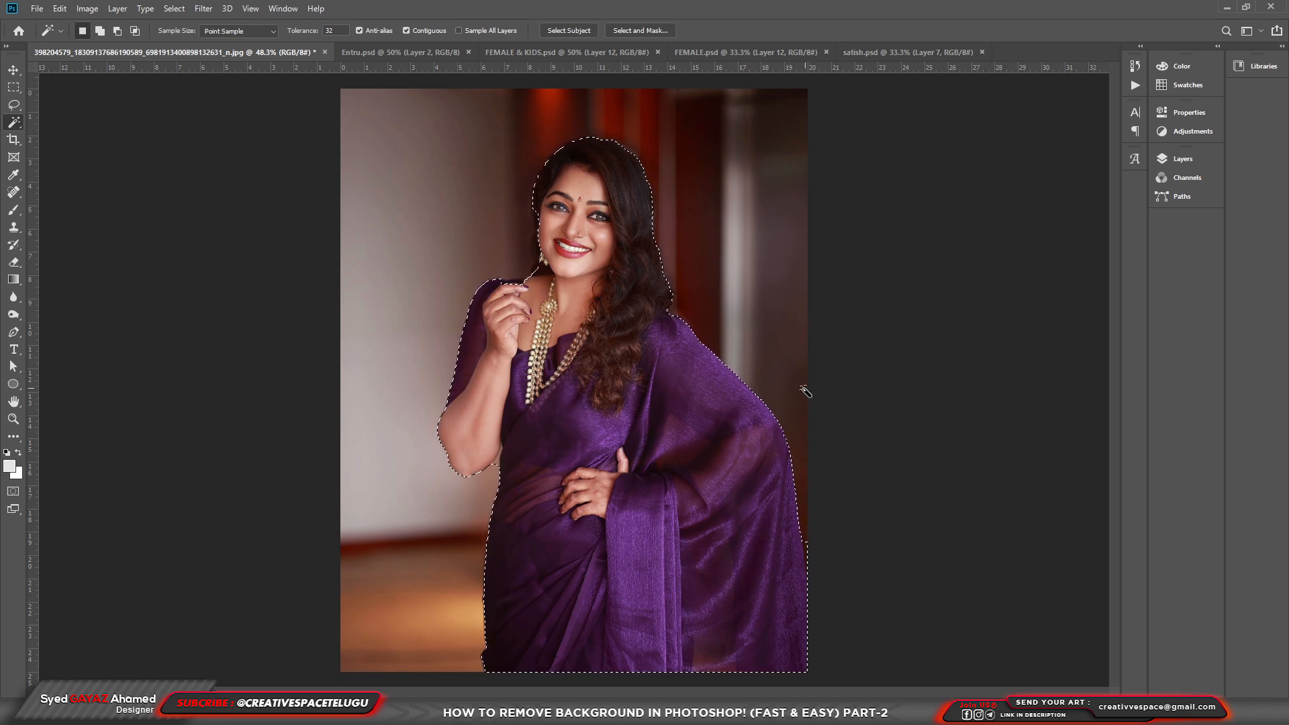
- Examine the selection outline up close around the elbow, hand, hair and saree for inaccurate edges
ctrl+click(528, 275)
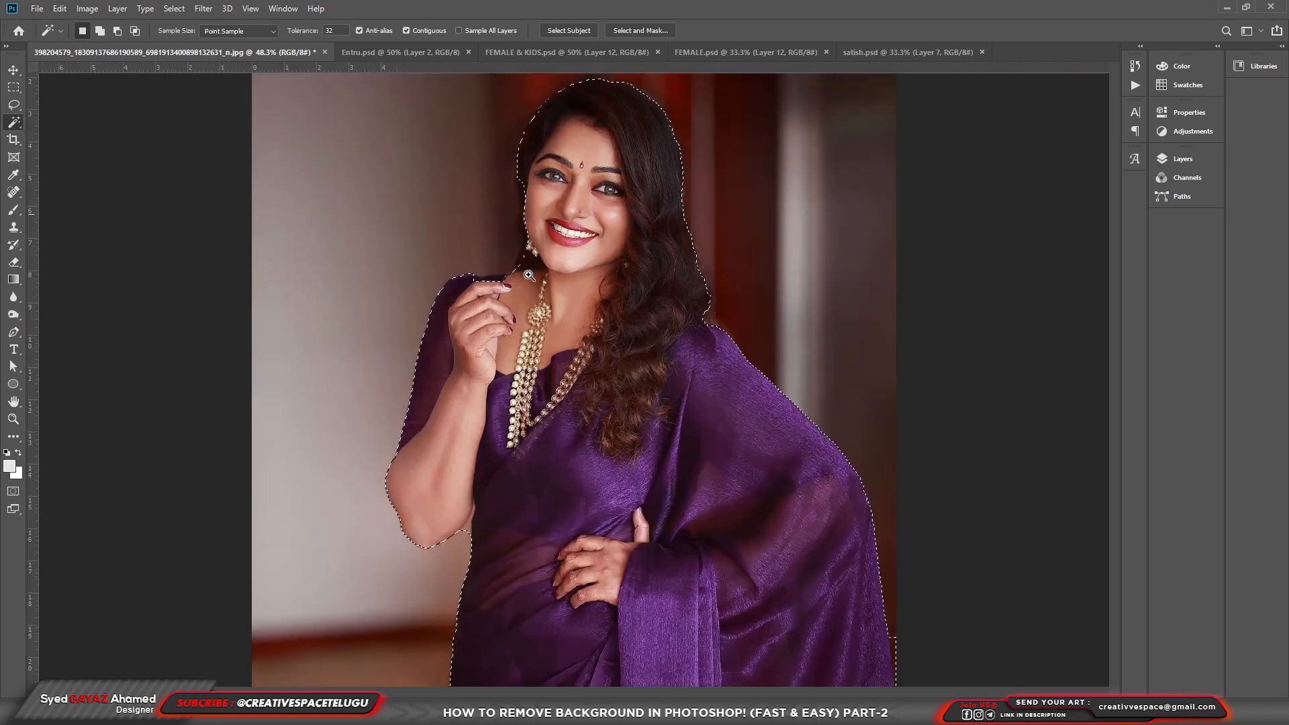
ctrl+click(466, 529)
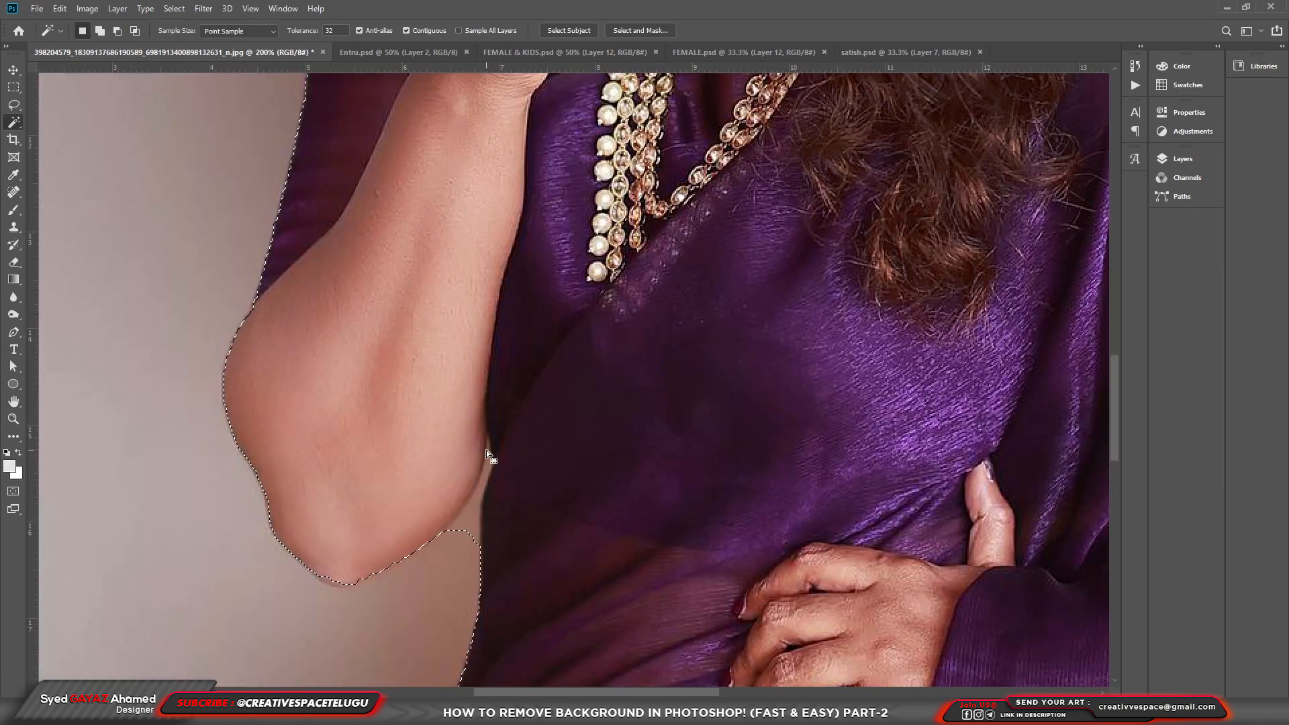
drag(525, 295, 520, 617)
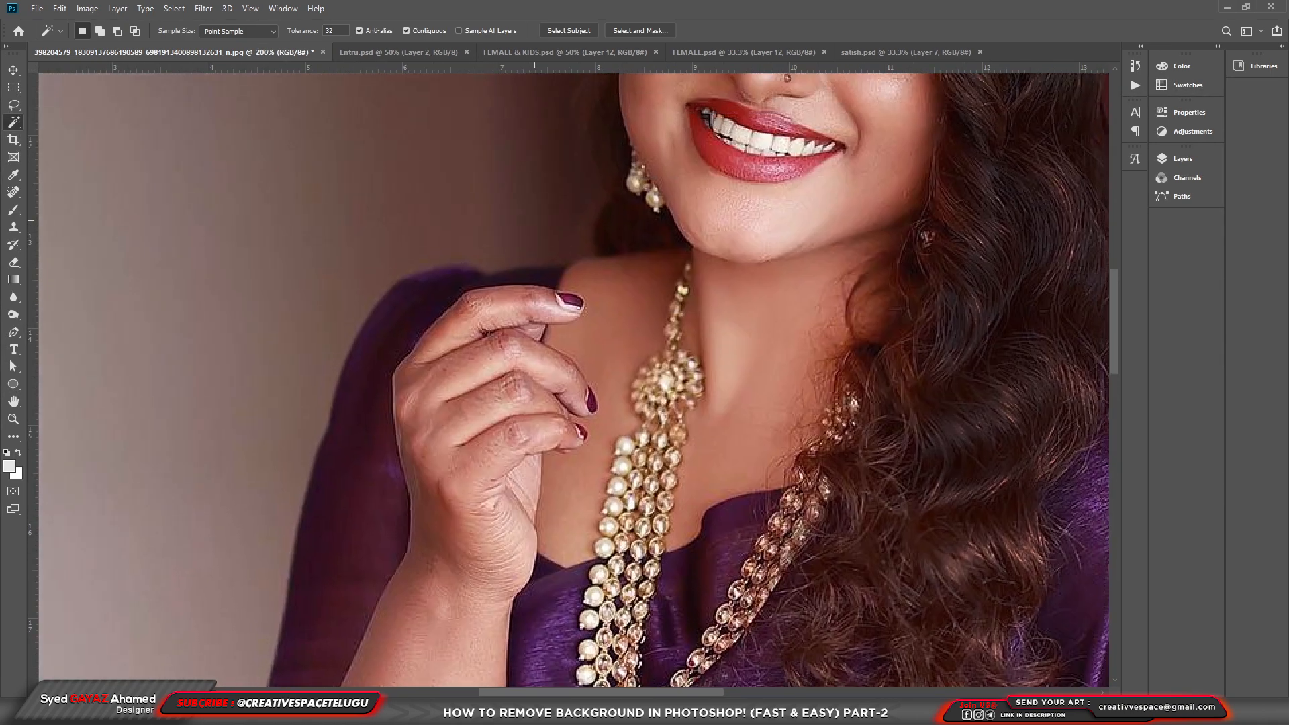
drag(564, 271, 517, 602)
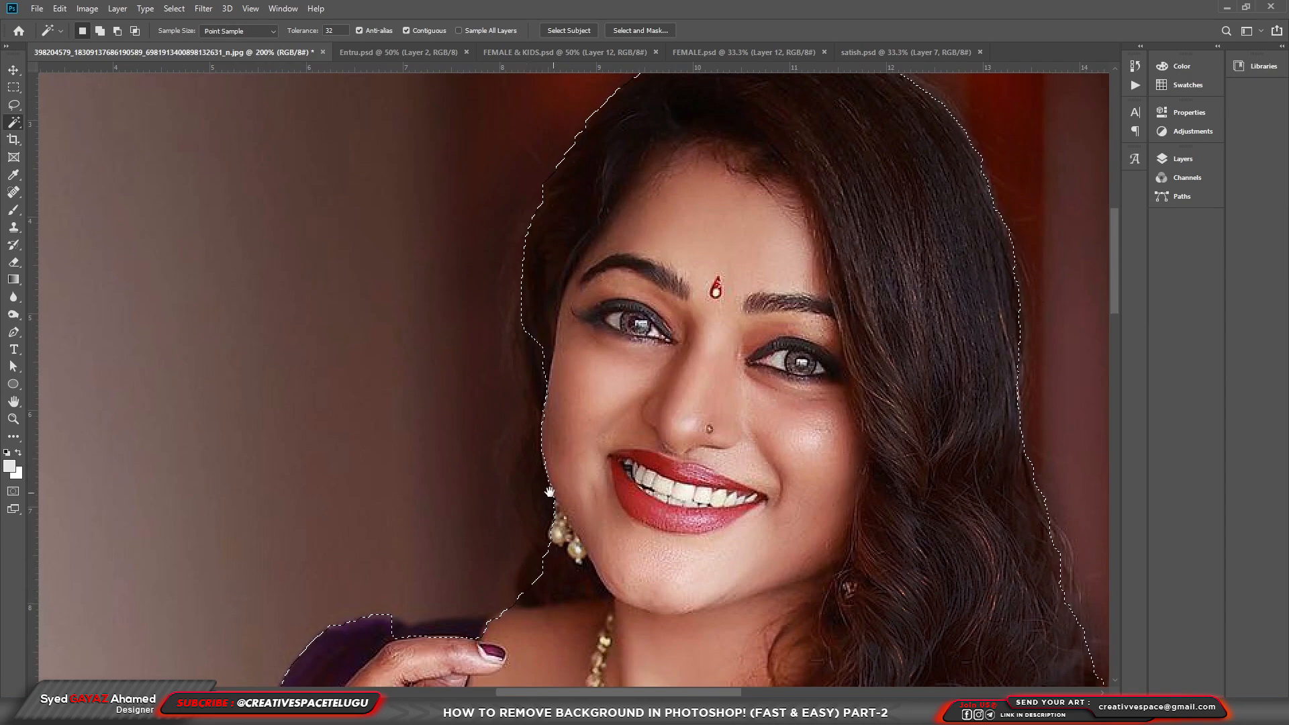
drag(1033, 547, 659, 157)
drag(839, 549, 640, 179)
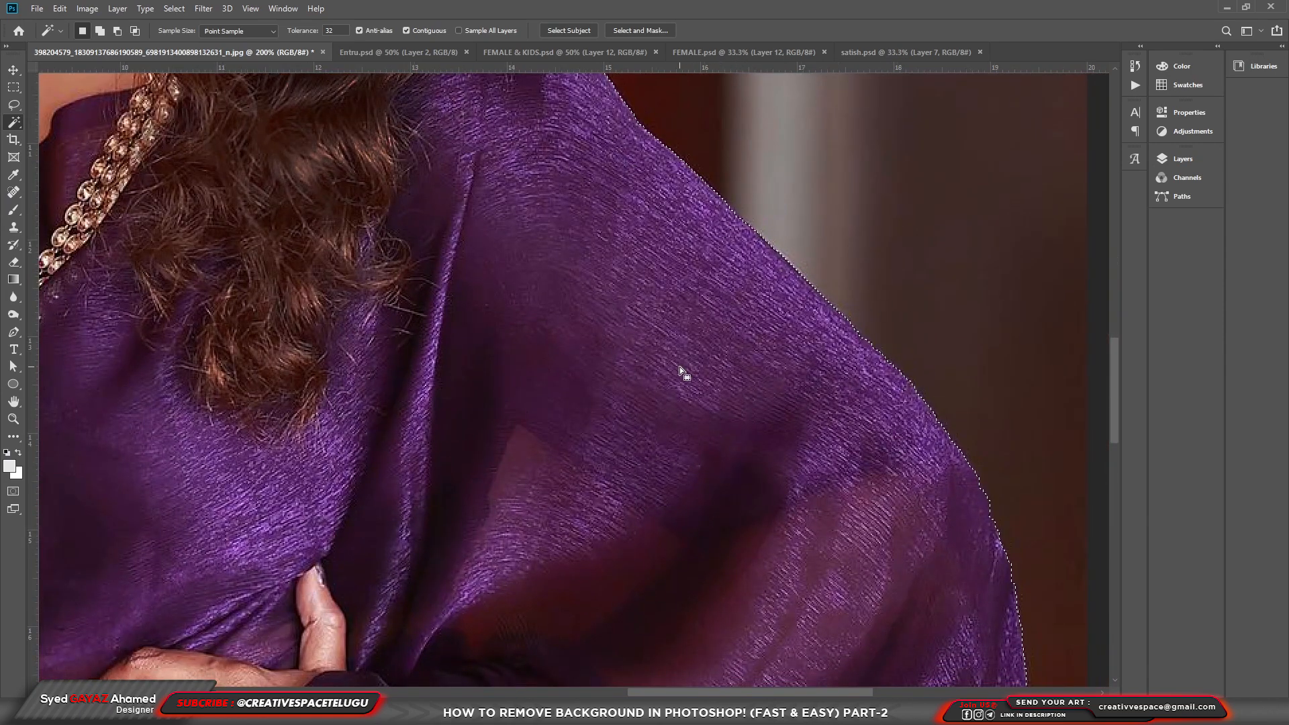
mouse_move(426, 337)
mouse_down()
mouse_move(686, 355)
mouse_move(942, 447)
mouse_up()
drag(514, 368, 473, 268)
drag(529, 517, 496, 265)
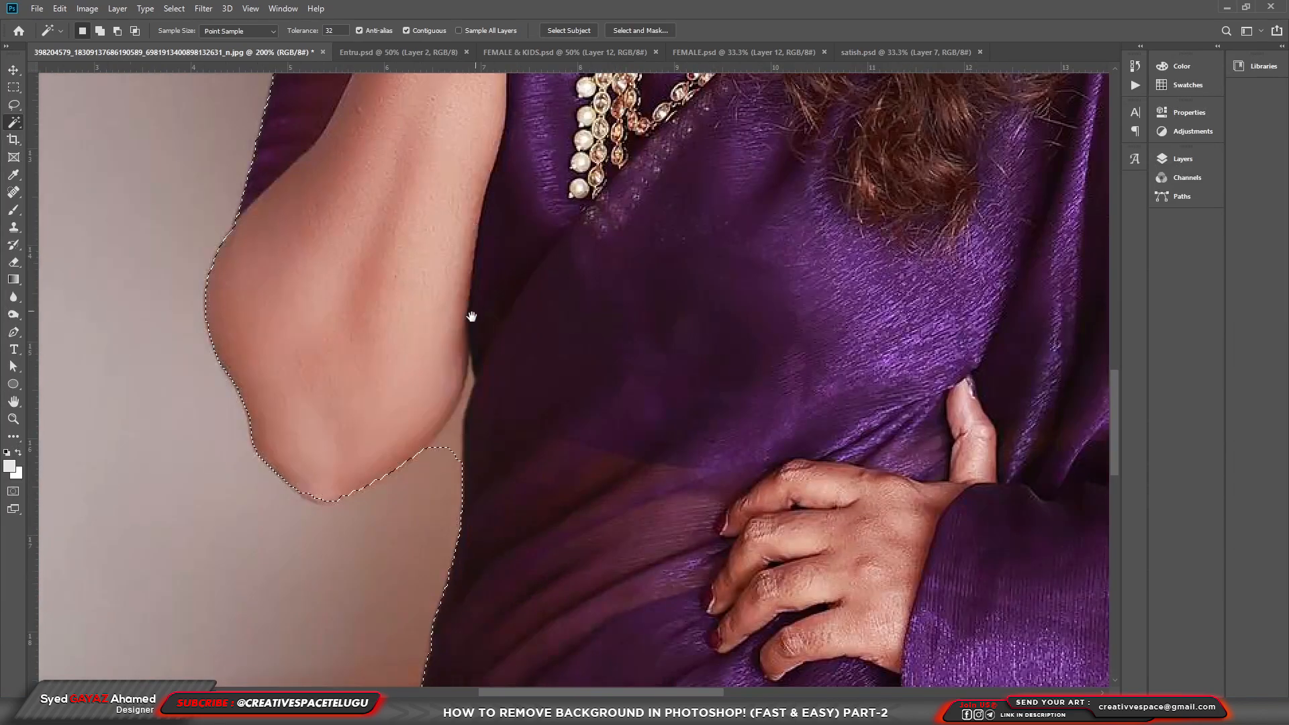
- Subtract the background gap between the bent elbow and the saree from the selection with the Lasso tool
click(12, 107)
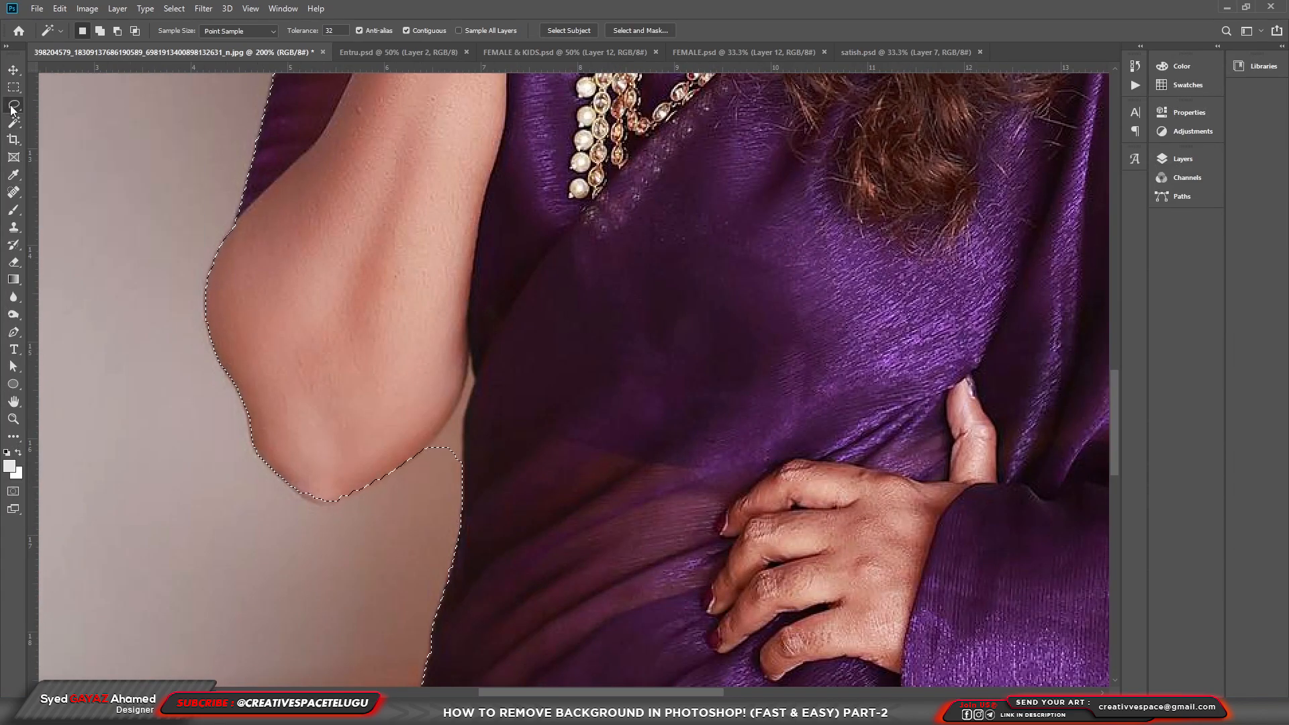
key(alt)
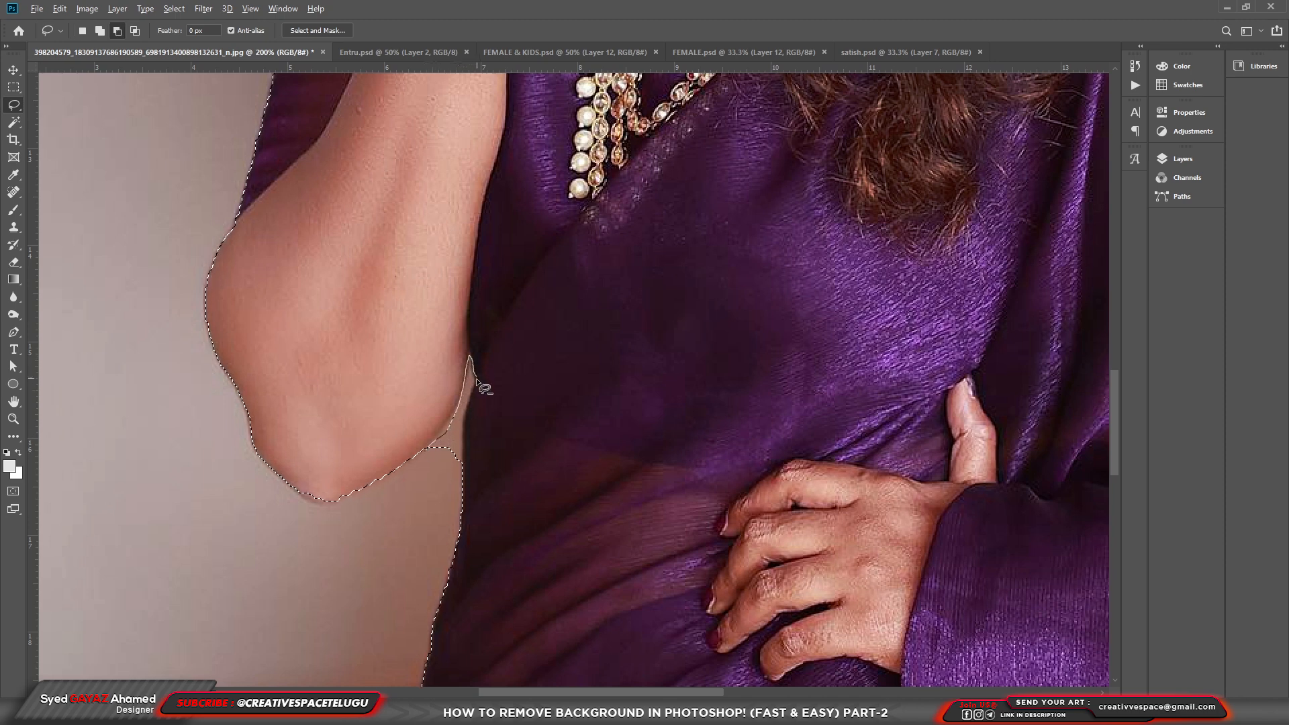
drag(427, 451, 438, 457)
key(alt)
- Add the missed shoulder area above the raised hand and the dark hair beside the cheek and earring to the selection
key(space)
drag(596, 176, 534, 675)
drag(550, 262, 508, 519)
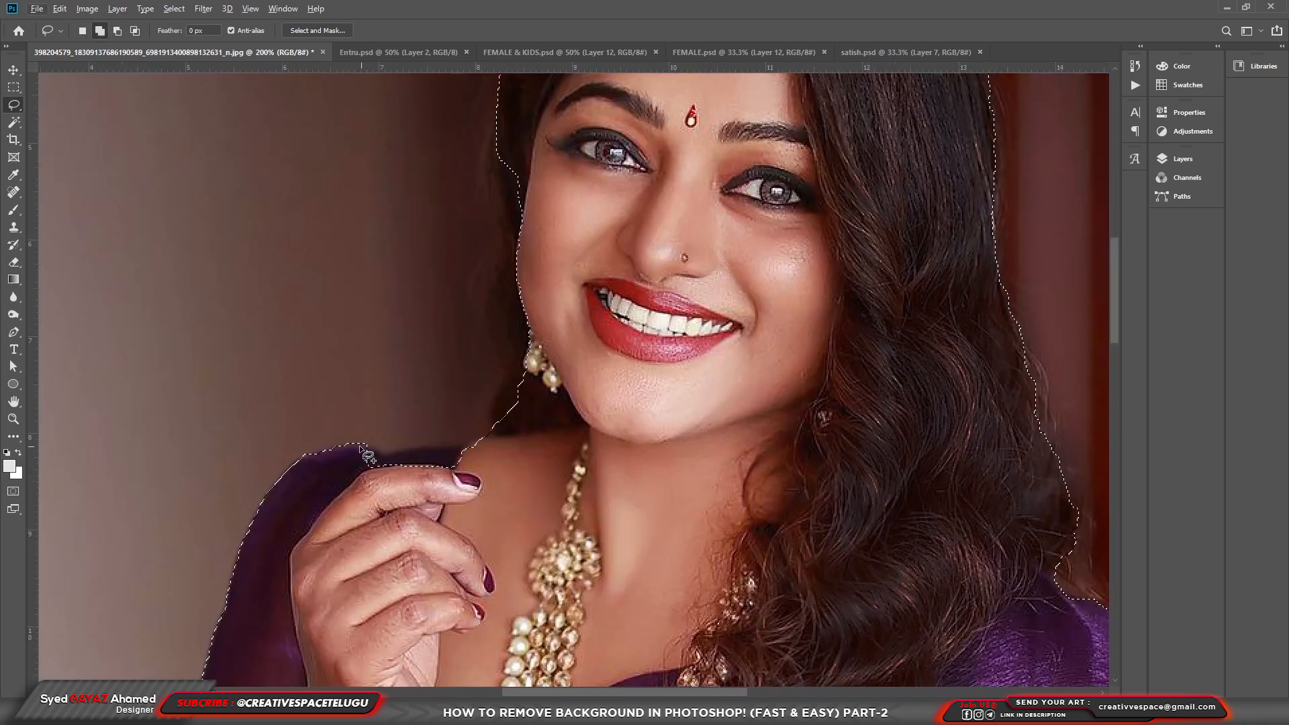
key(shift)
drag(359, 484, 361, 482)
drag(492, 441, 498, 396)
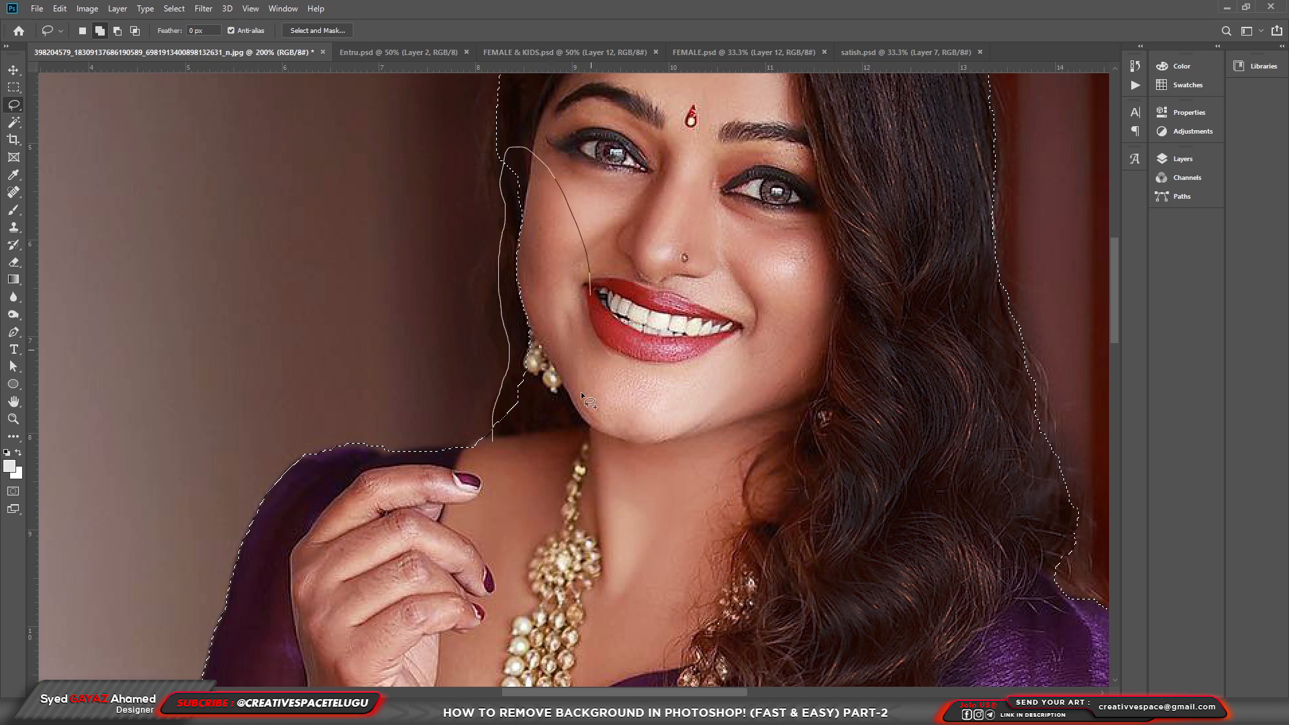
drag(496, 455, 498, 457)
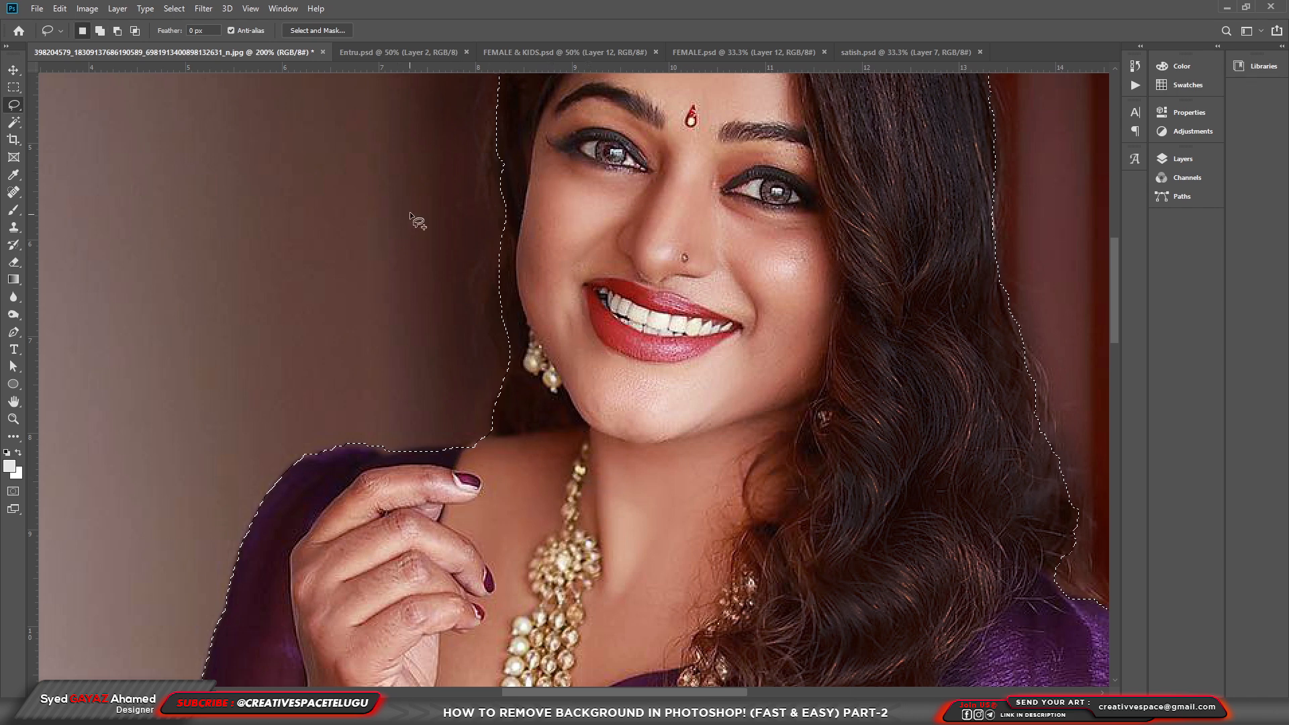
mouse_move(455, 145)
mouse_down()
mouse_move(509, 272)
mouse_move(498, 351)
mouse_up()
drag(436, 151, 437, 141)
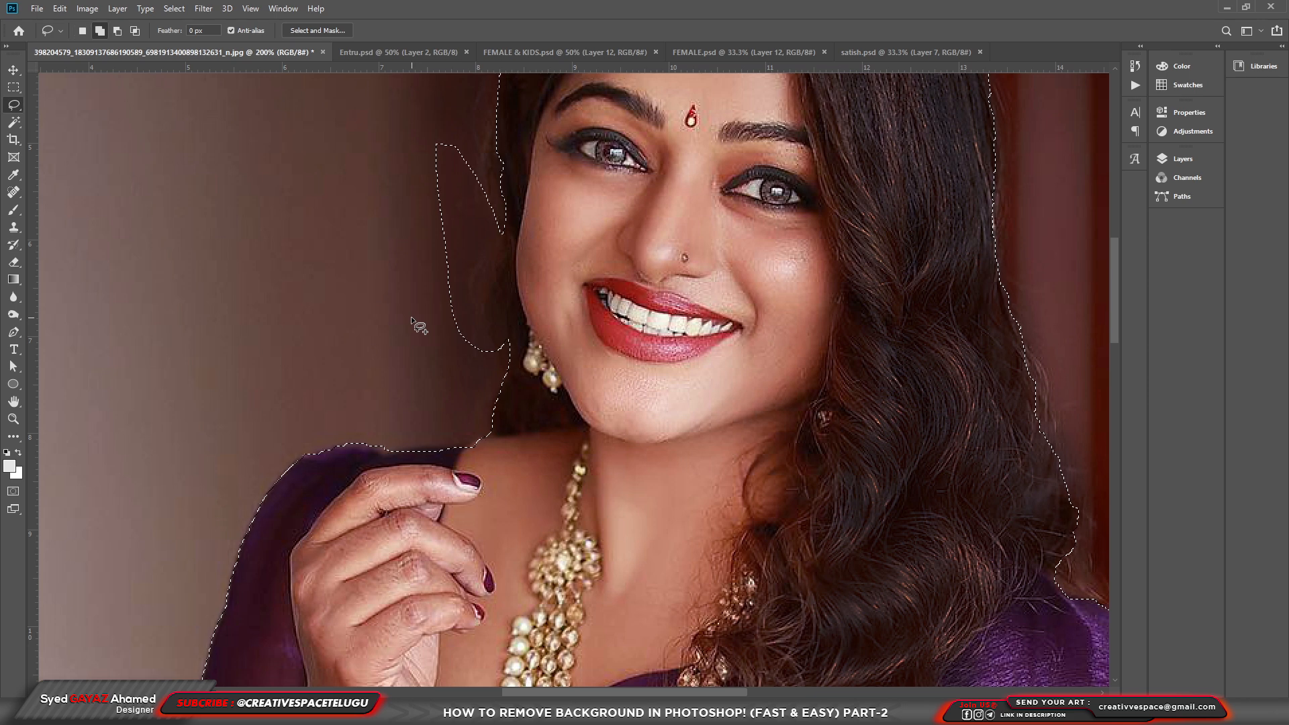
key(ctrl+z)
- Refine the selection along the hair beside the cheek and add the missed notch where the curls meet the saree shoulder
mouse_move(451, 175)
mouse_down()
mouse_move(494, 323)
mouse_move(487, 149)
mouse_up()
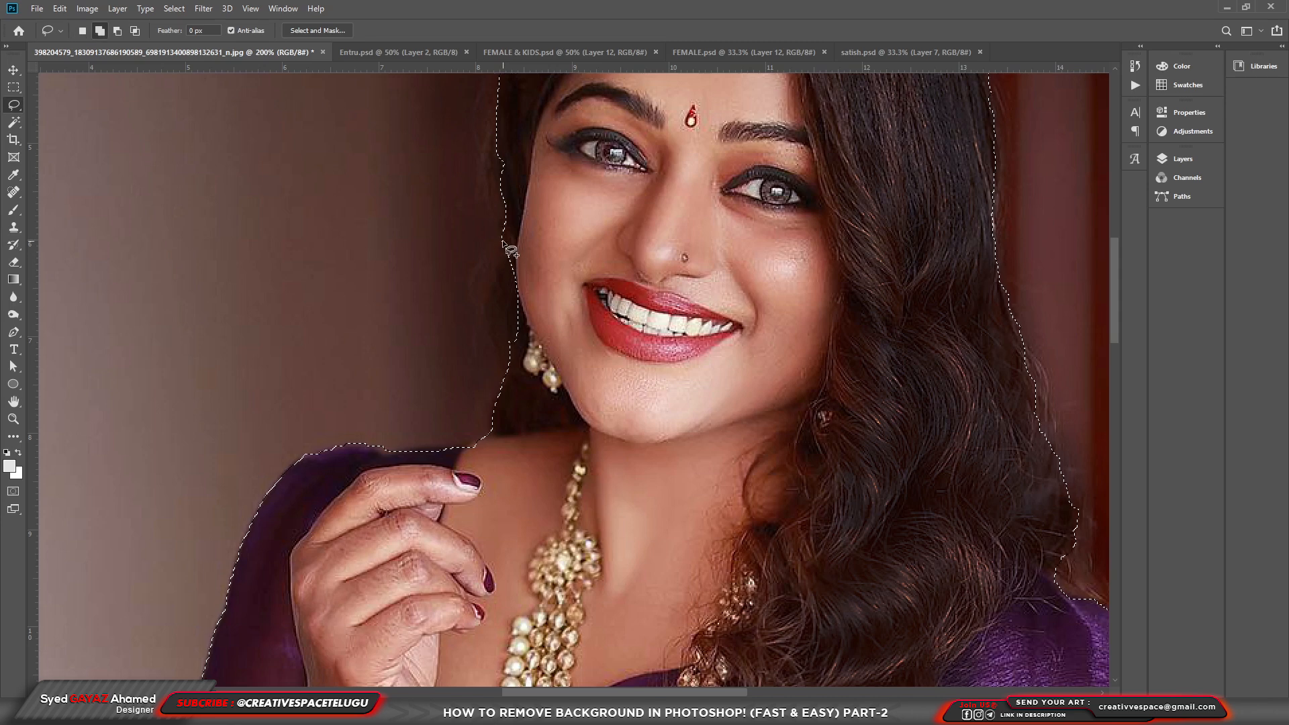
drag(510, 246, 506, 239)
scroll(761, 482, down, 4)
drag(921, 501, 639, 378)
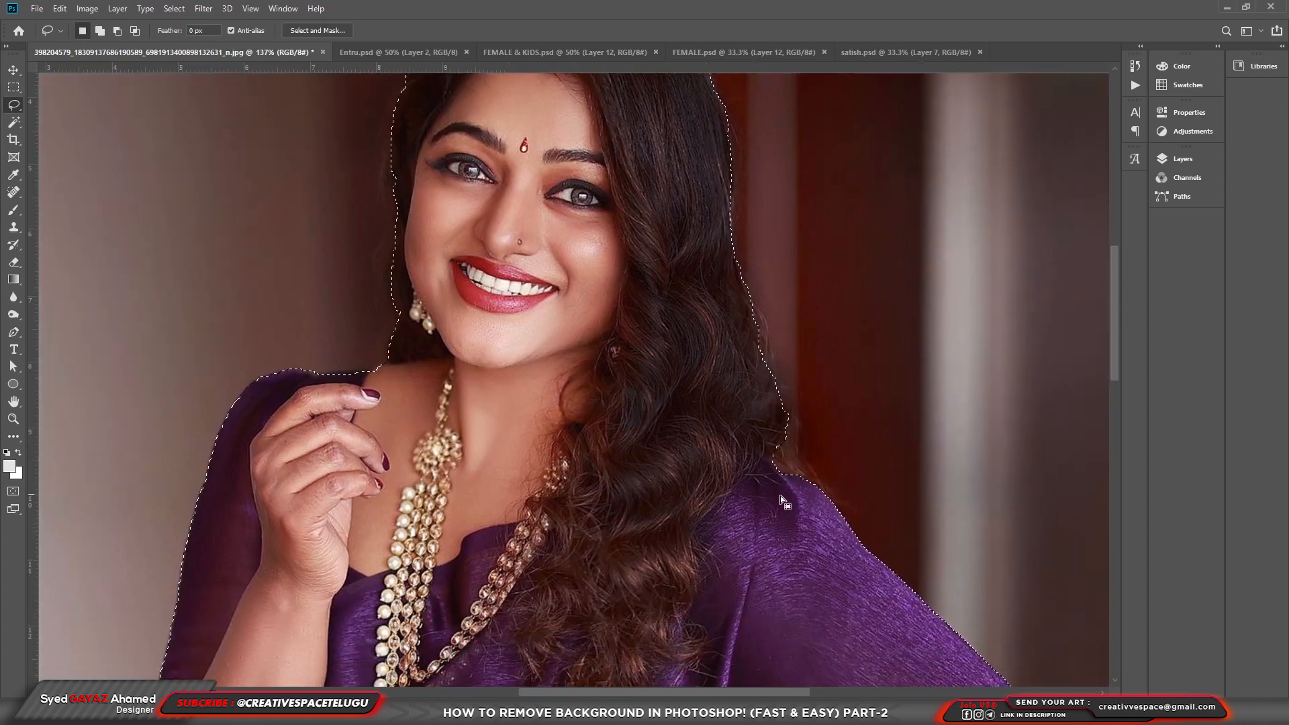
scroll(777, 429, up, 4)
key(shift)
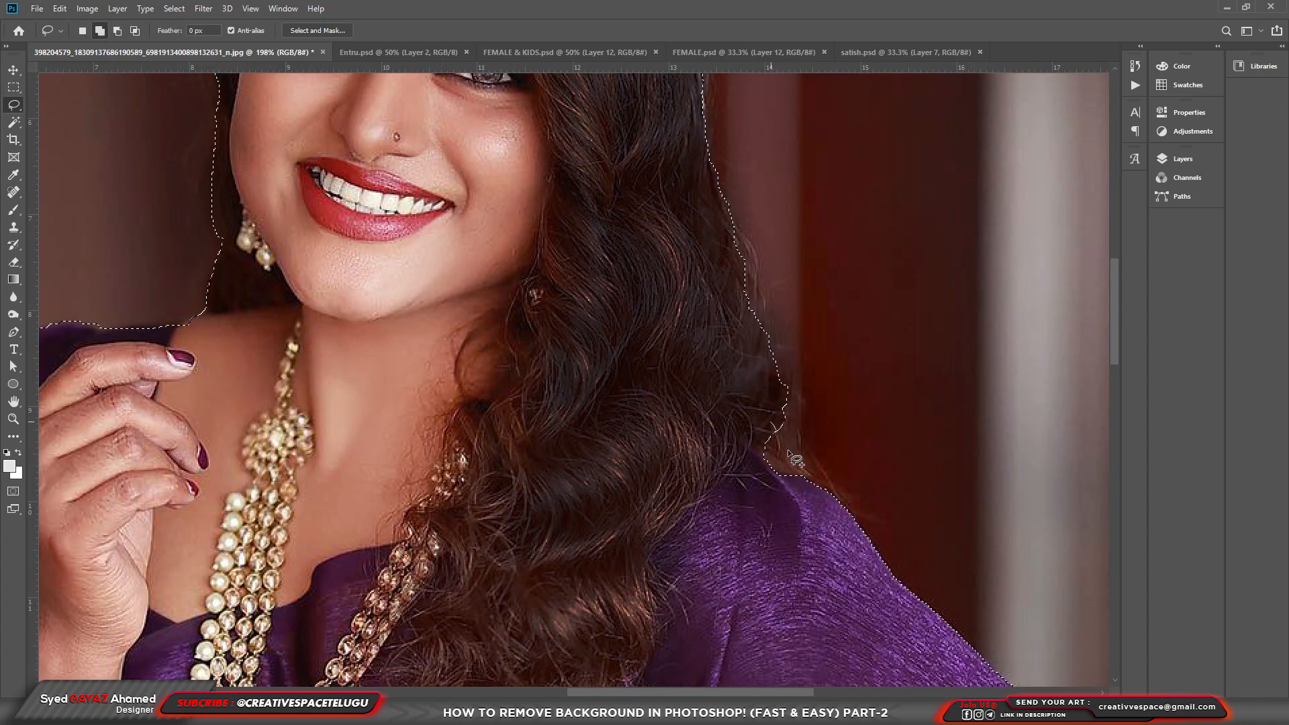
drag(771, 490, 770, 492)
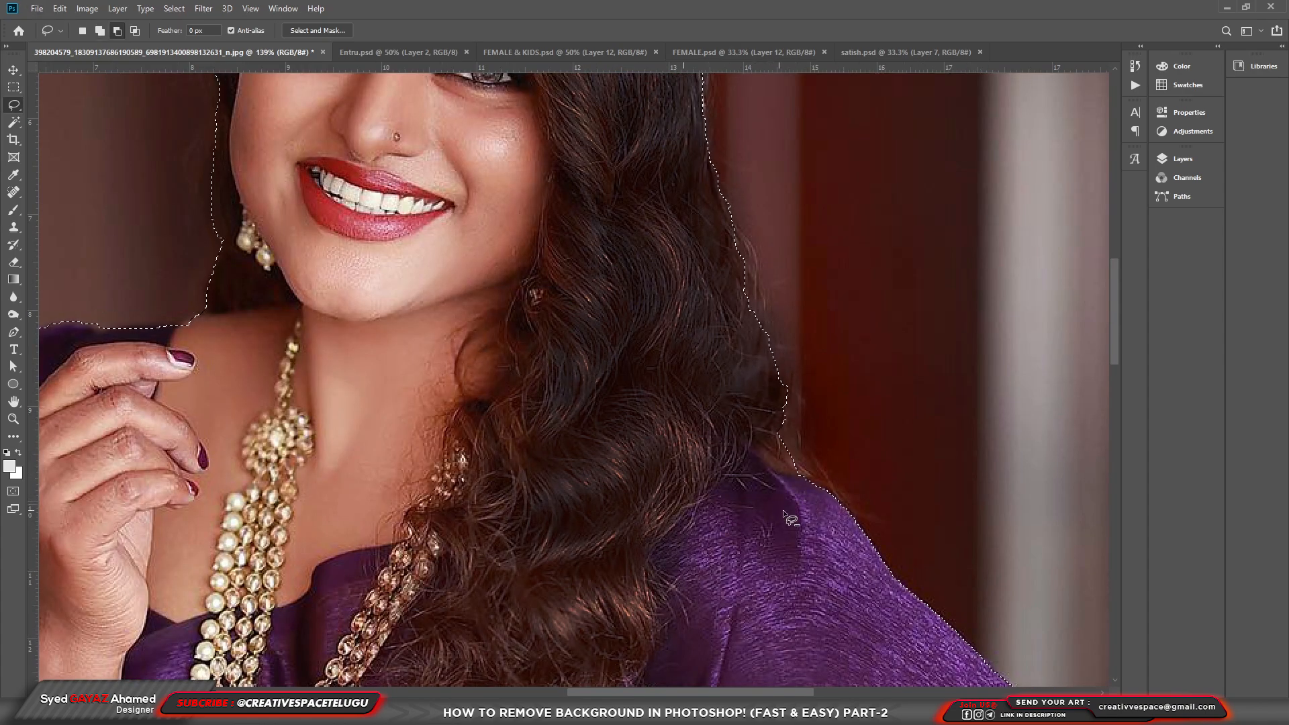
- Open the corrected selection in Select and Mask and show it in the Overlay view, focusing on the elbow
scroll(782, 511, down, 9)
scroll(791, 514, down, 2)
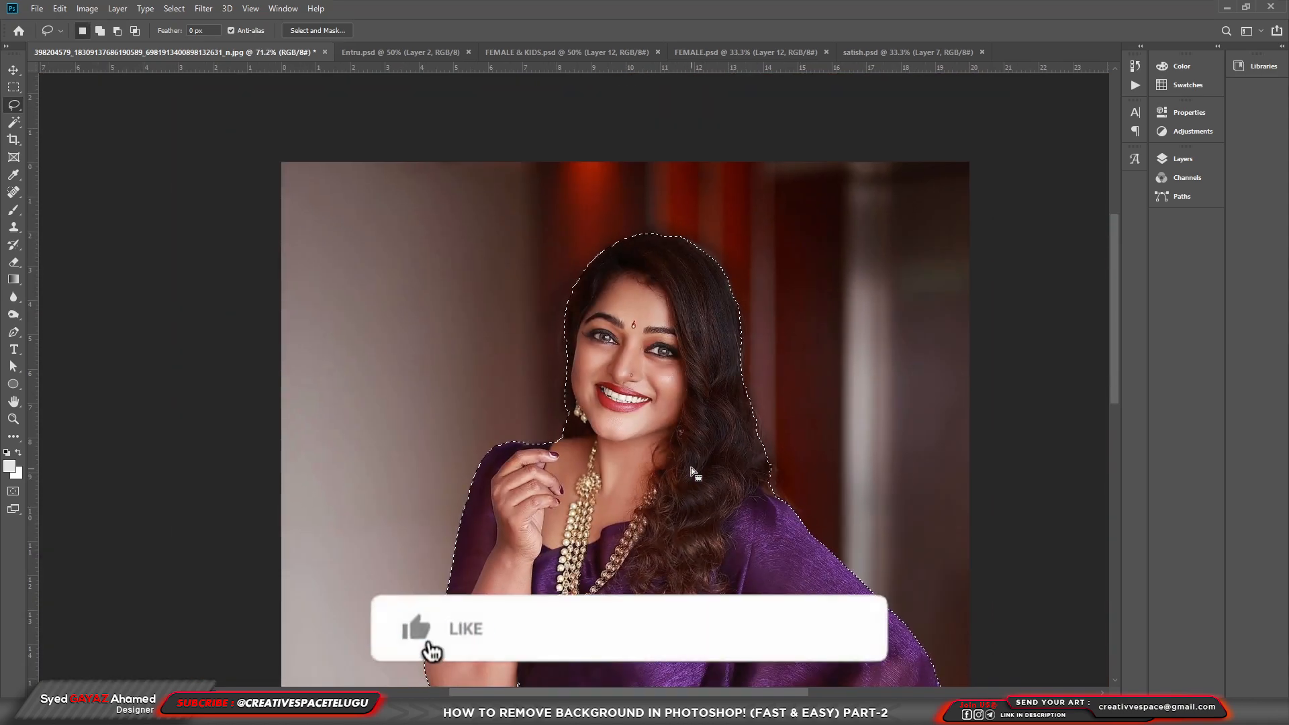
key(alt)
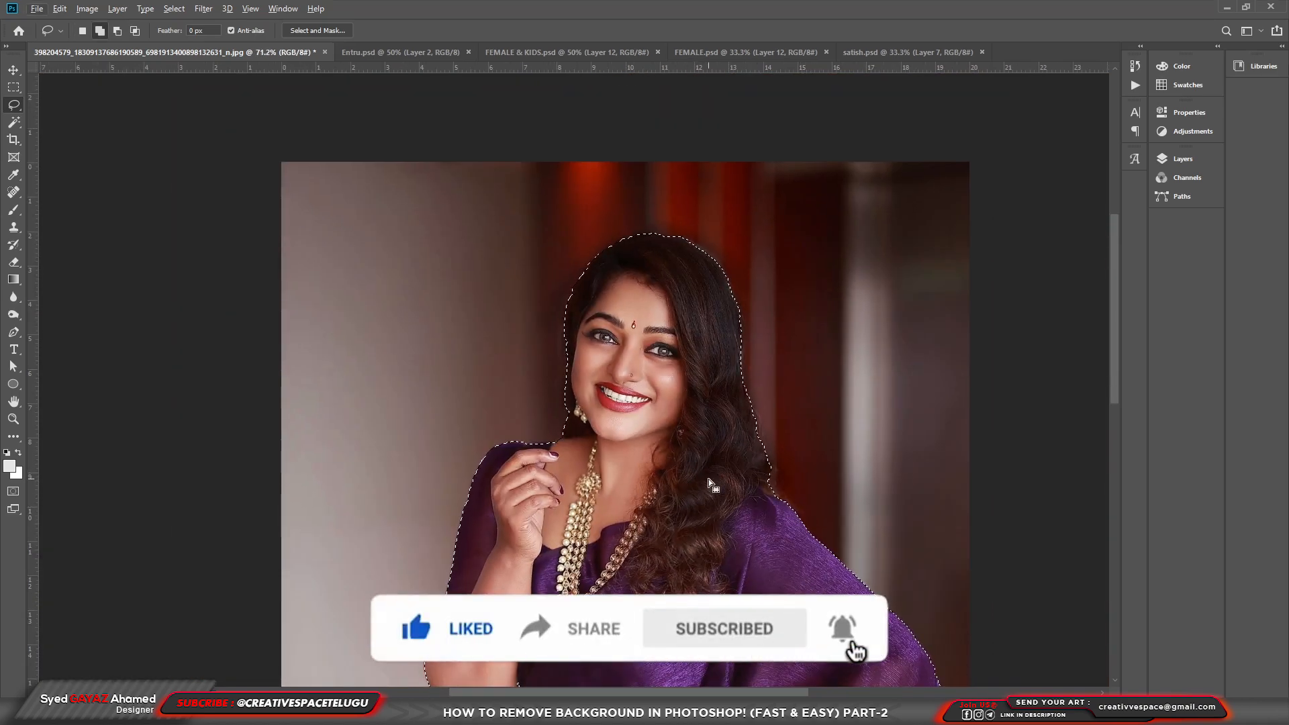
scroll(715, 488, down, 5)
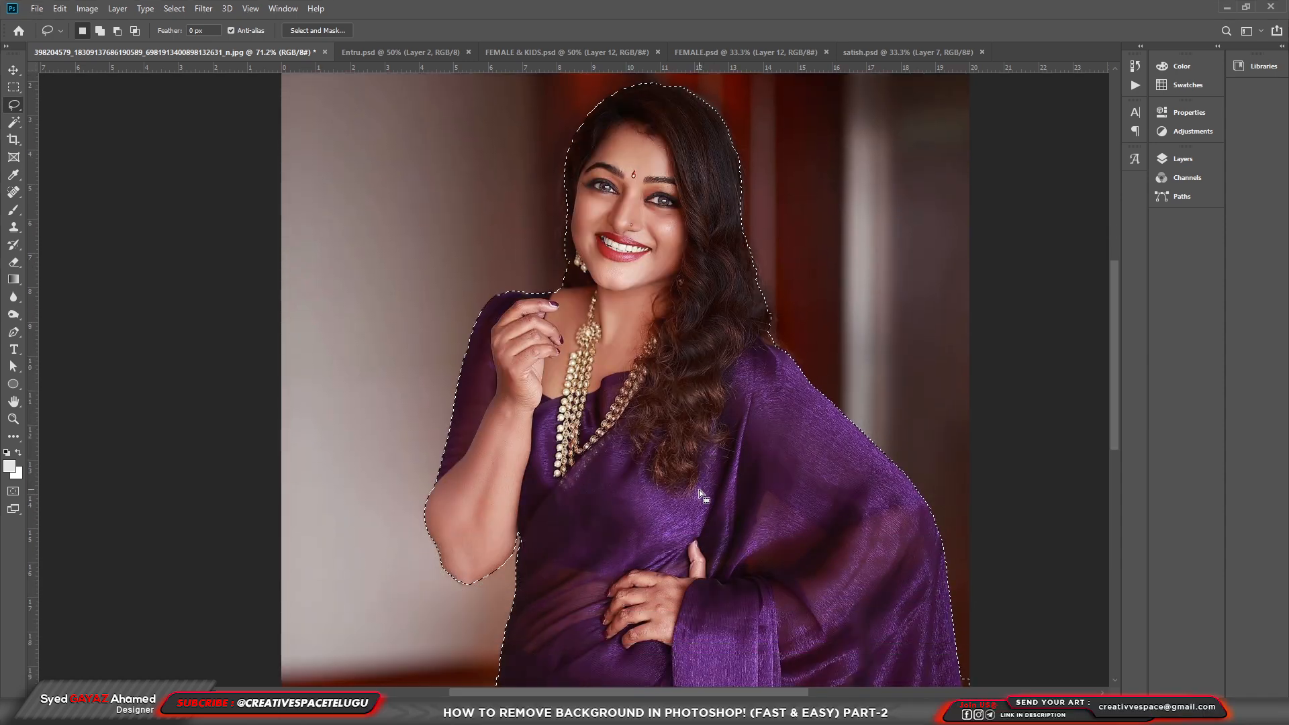
scroll(699, 489, down, 1)
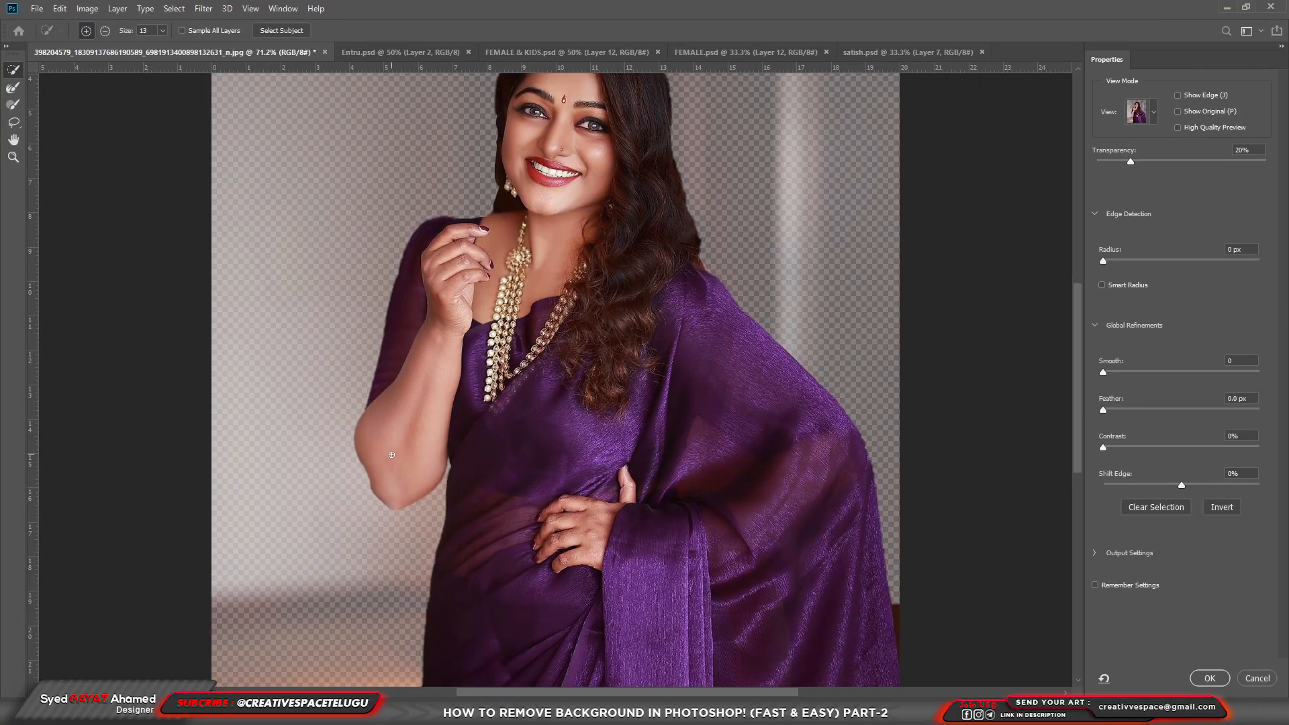
click(1154, 113)
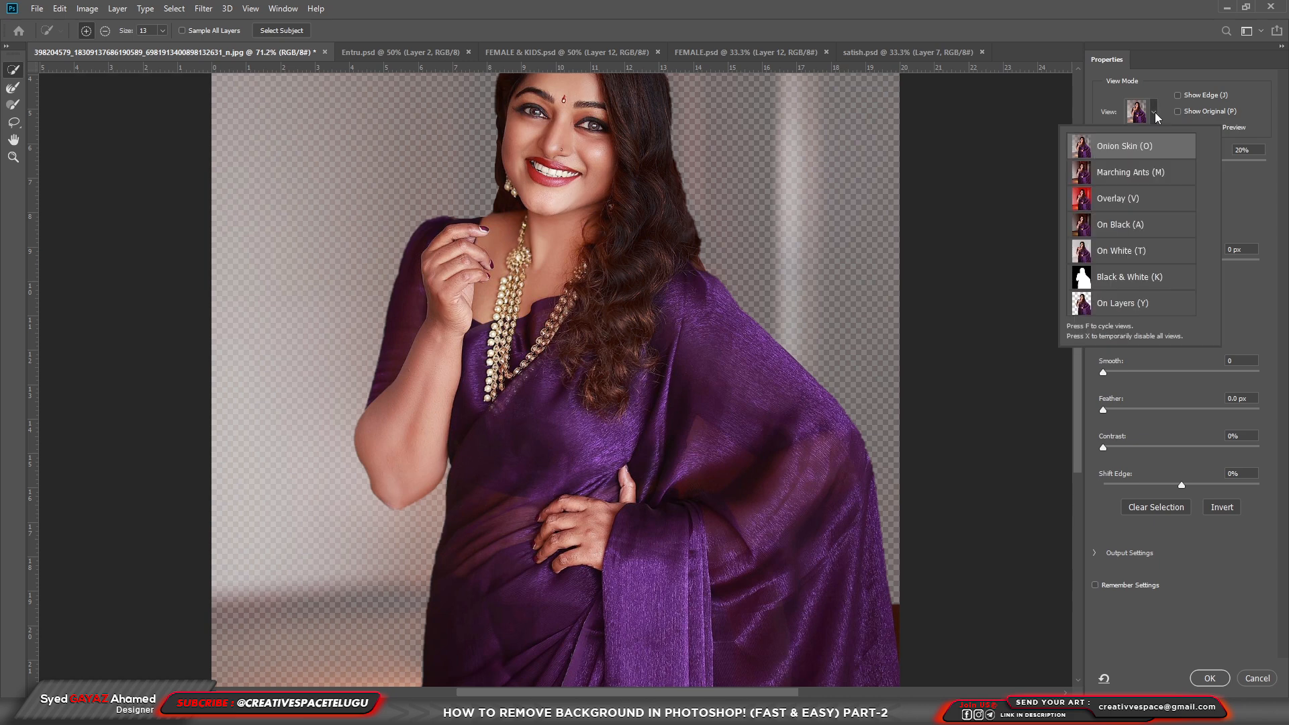
click(1104, 200)
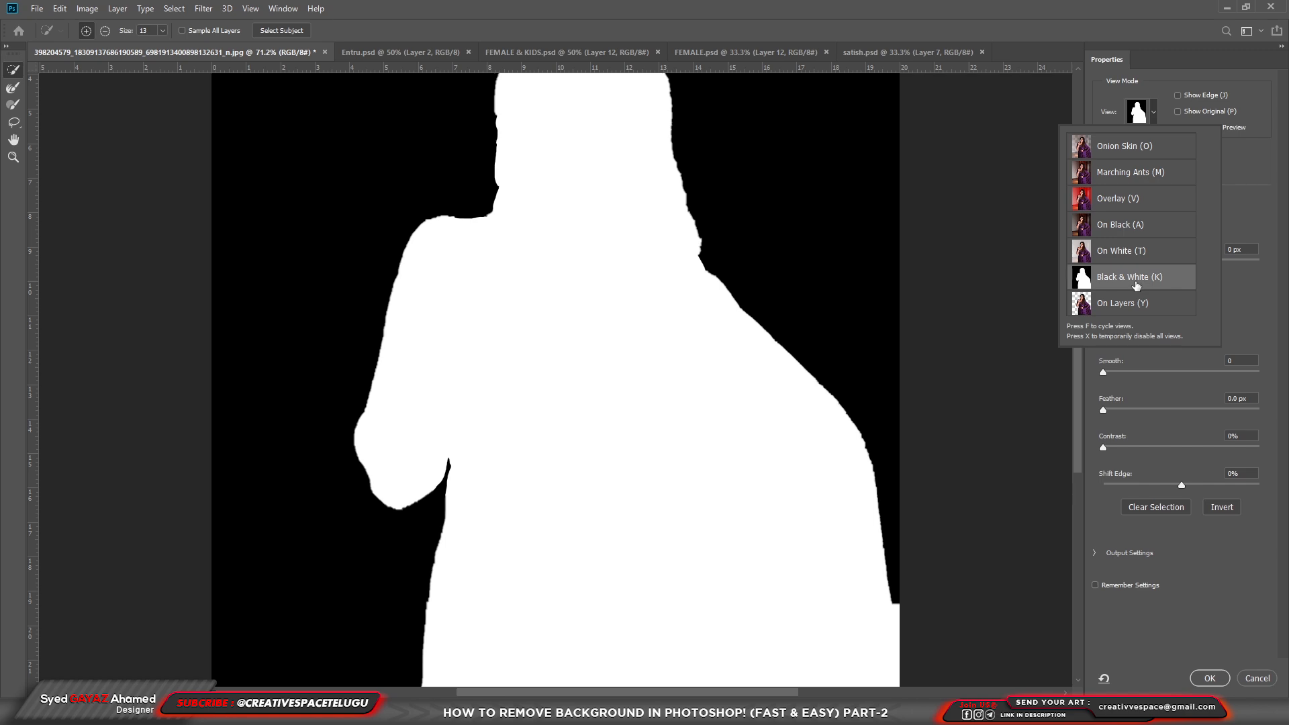
click(1120, 200)
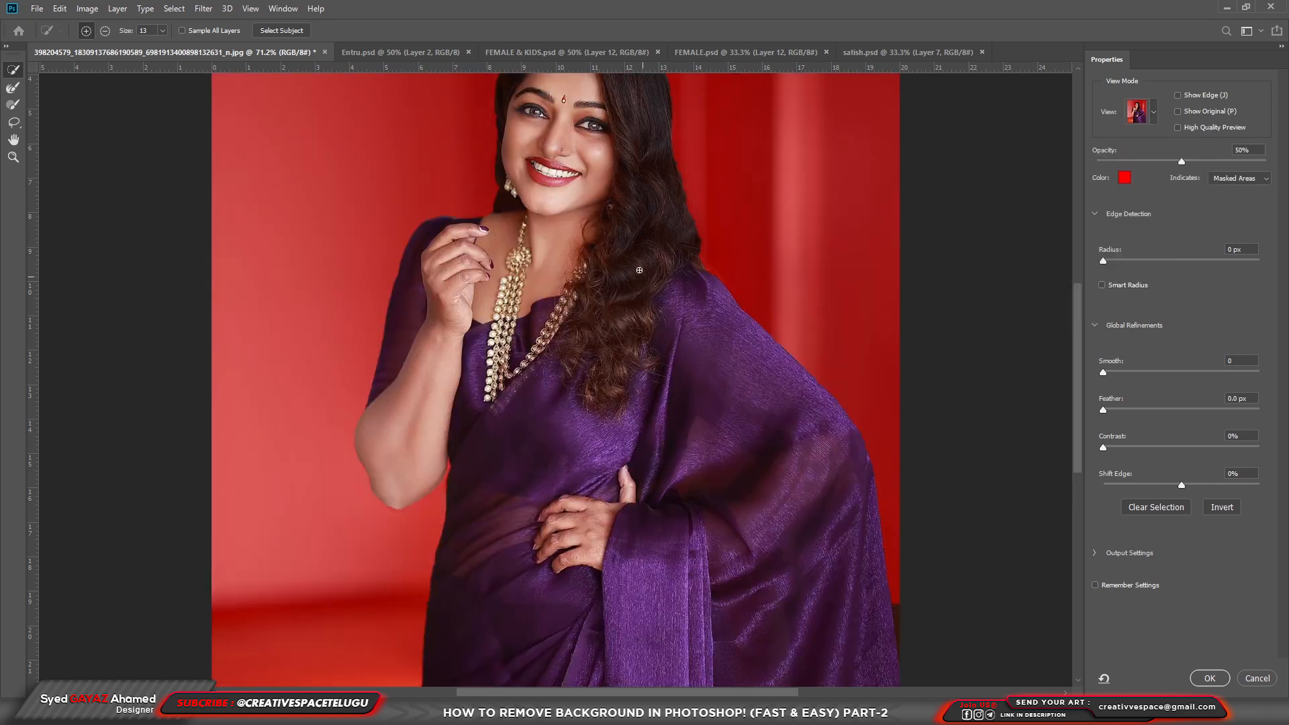
drag(373, 470, 503, 503)
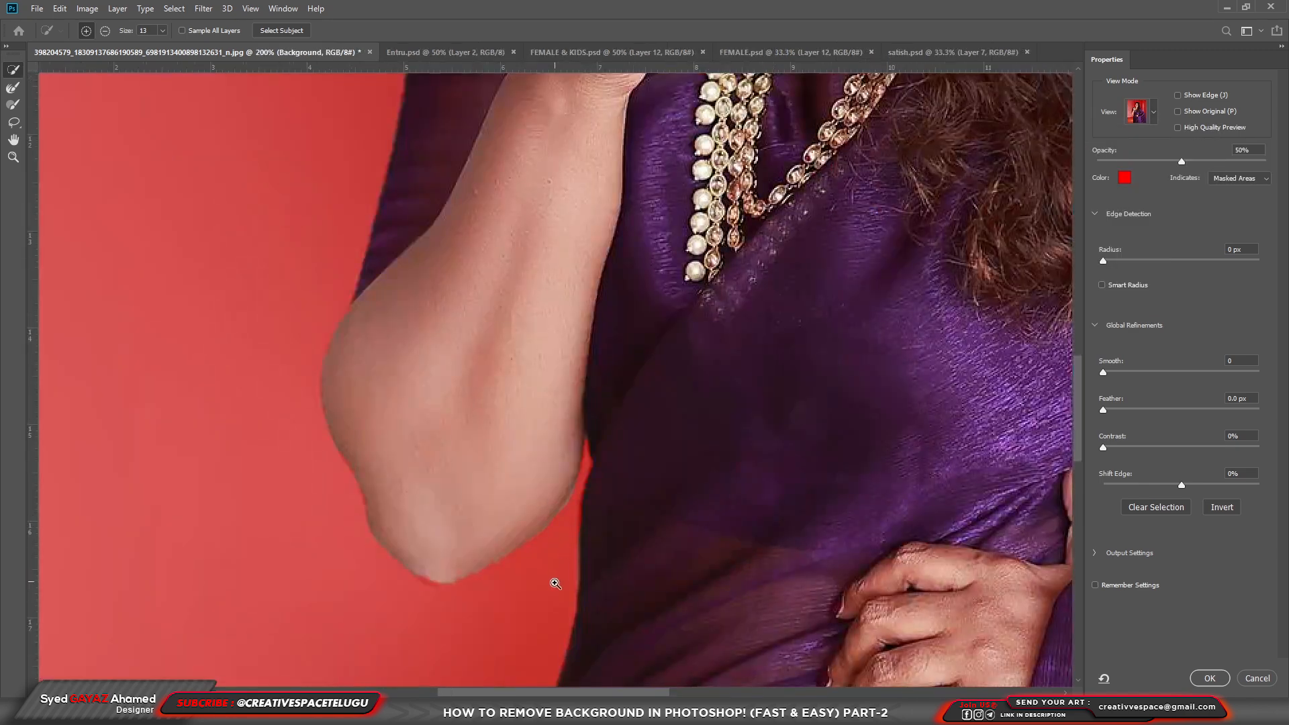
- Examine the overlay edges around the elbow, waist, forearm, face, hair and saree shoulder for rough spots in the selection
click(555, 583)
click(387, 571)
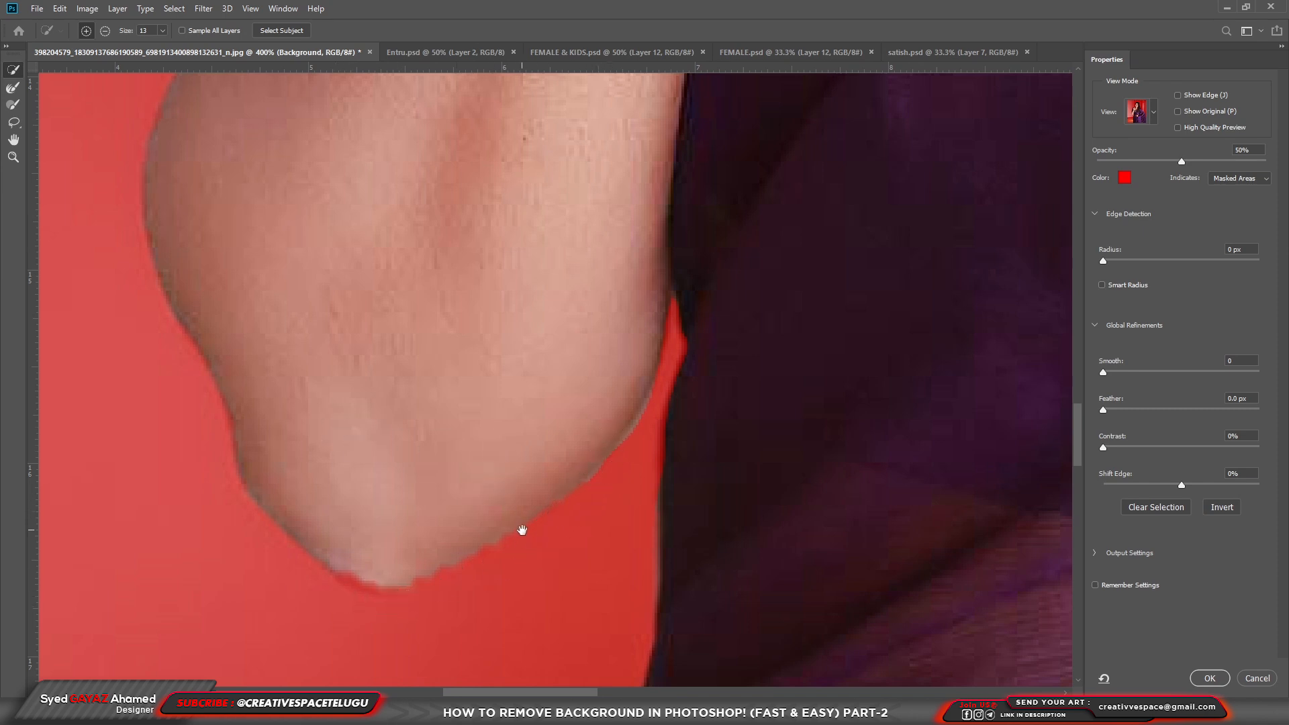
scroll(521, 529, down, 10)
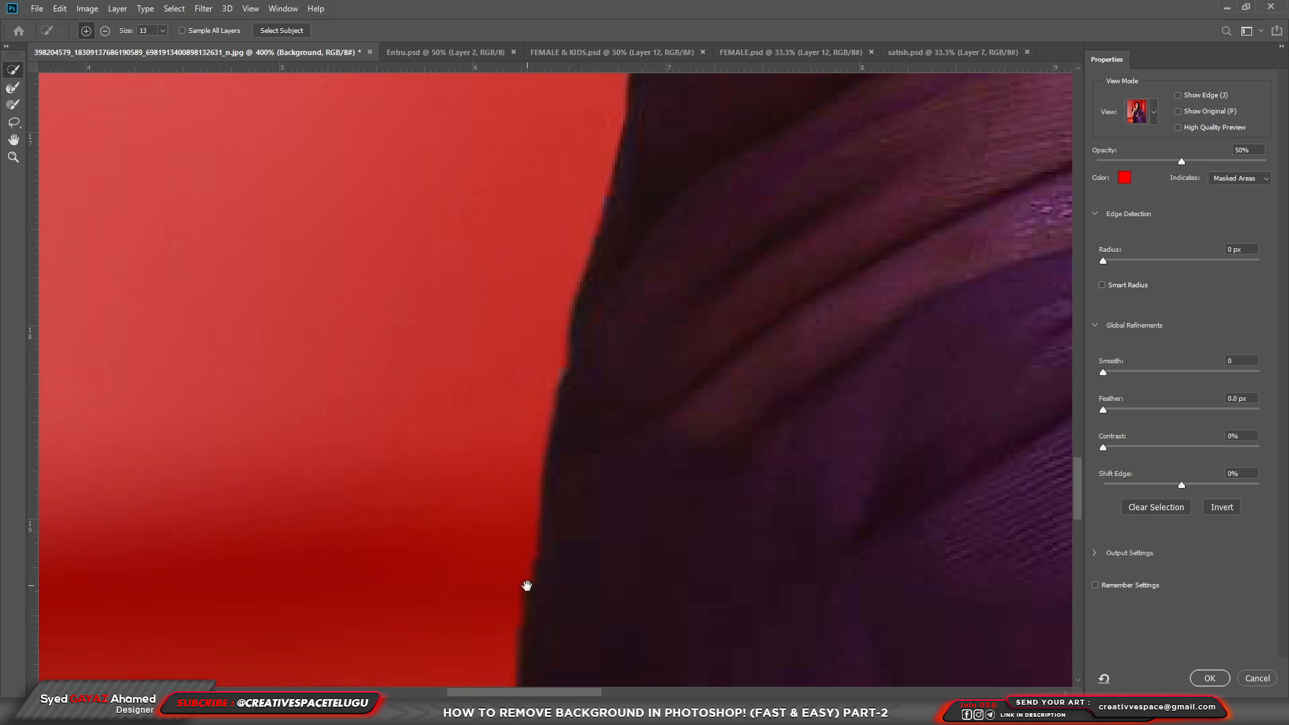
scroll(639, 157, up, 15)
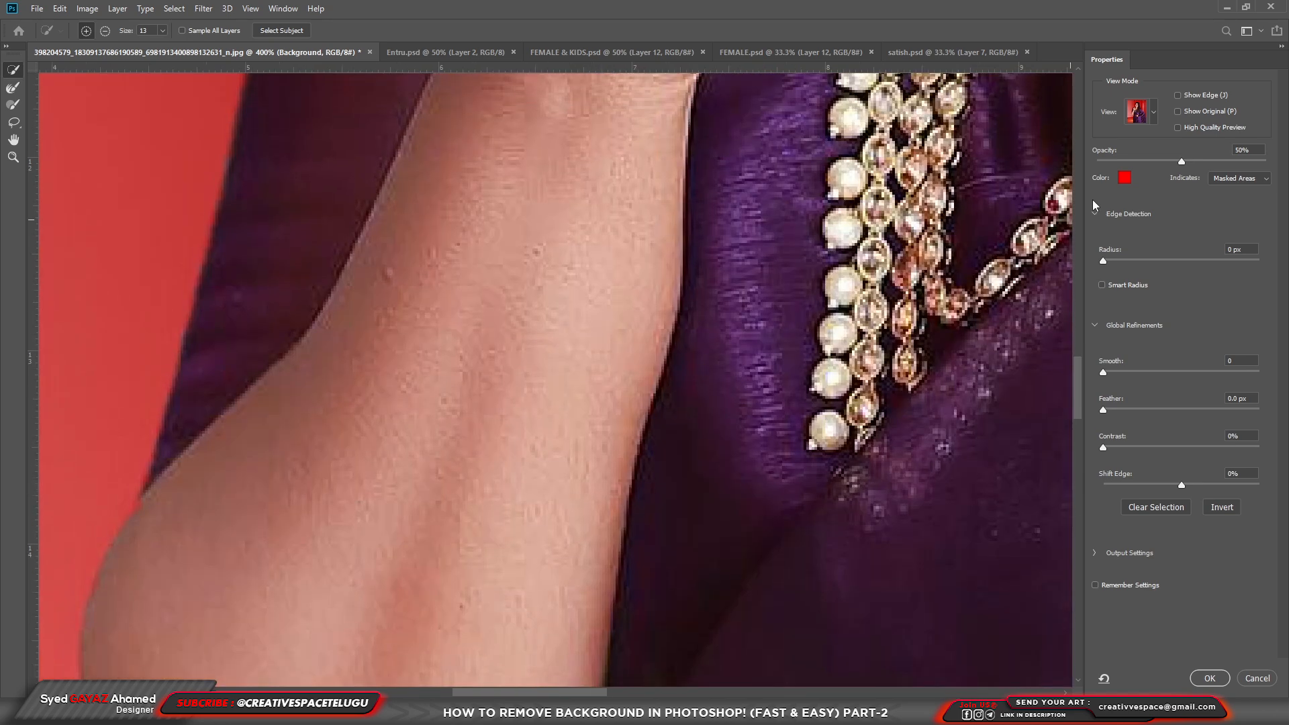
scroll(575, 314, down, 15)
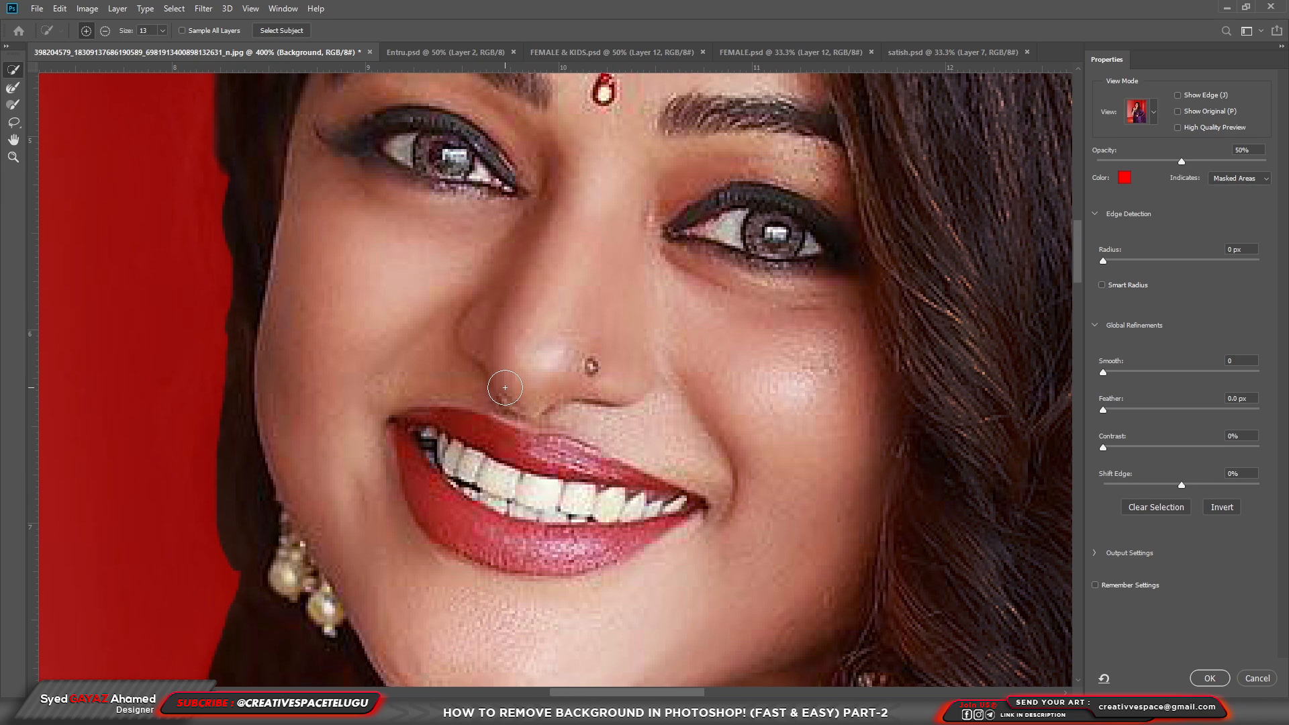
scroll(504, 387, down, 5)
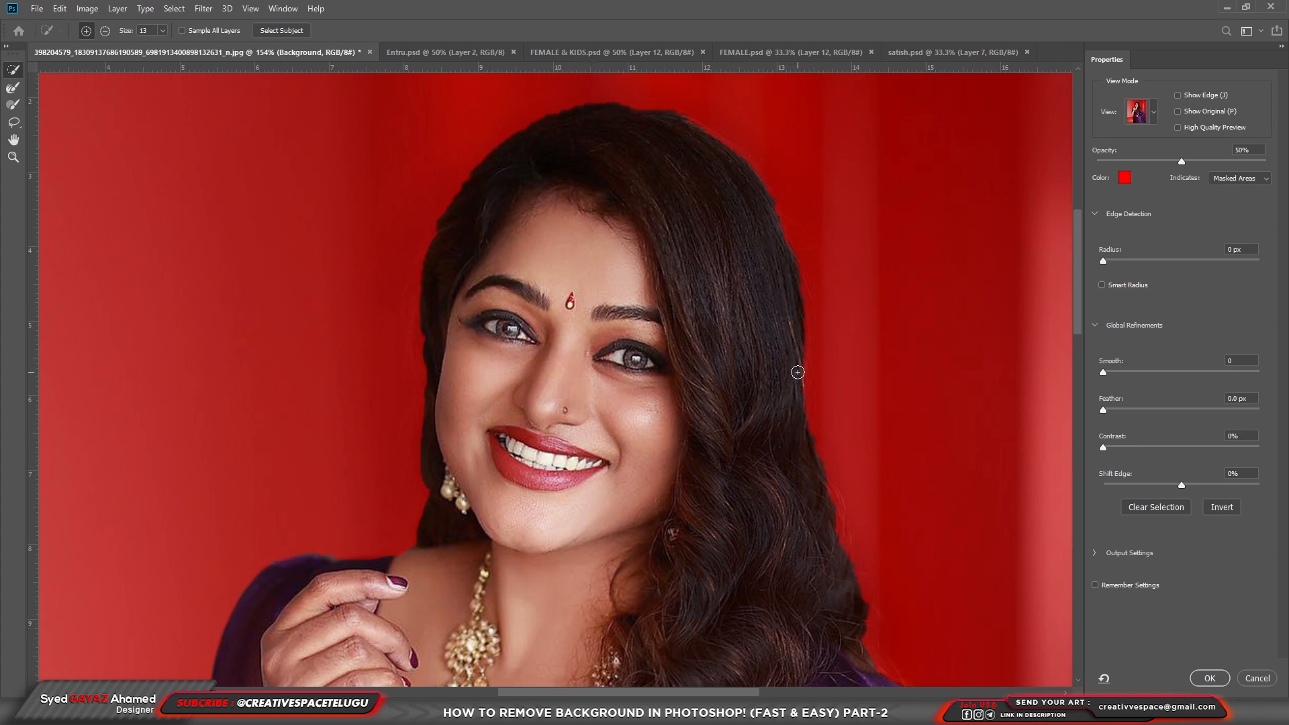
scroll(797, 372, down, 5)
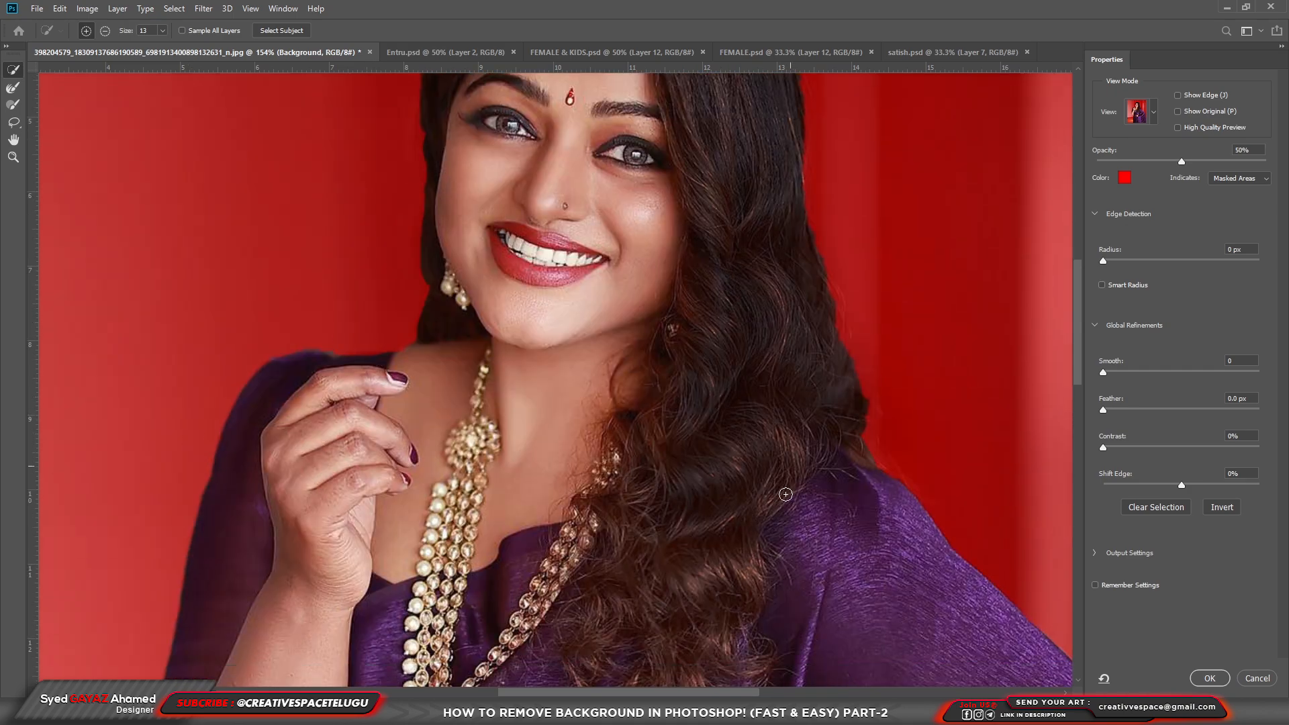
scroll(786, 493, down, 3)
drag(794, 502, 581, 299)
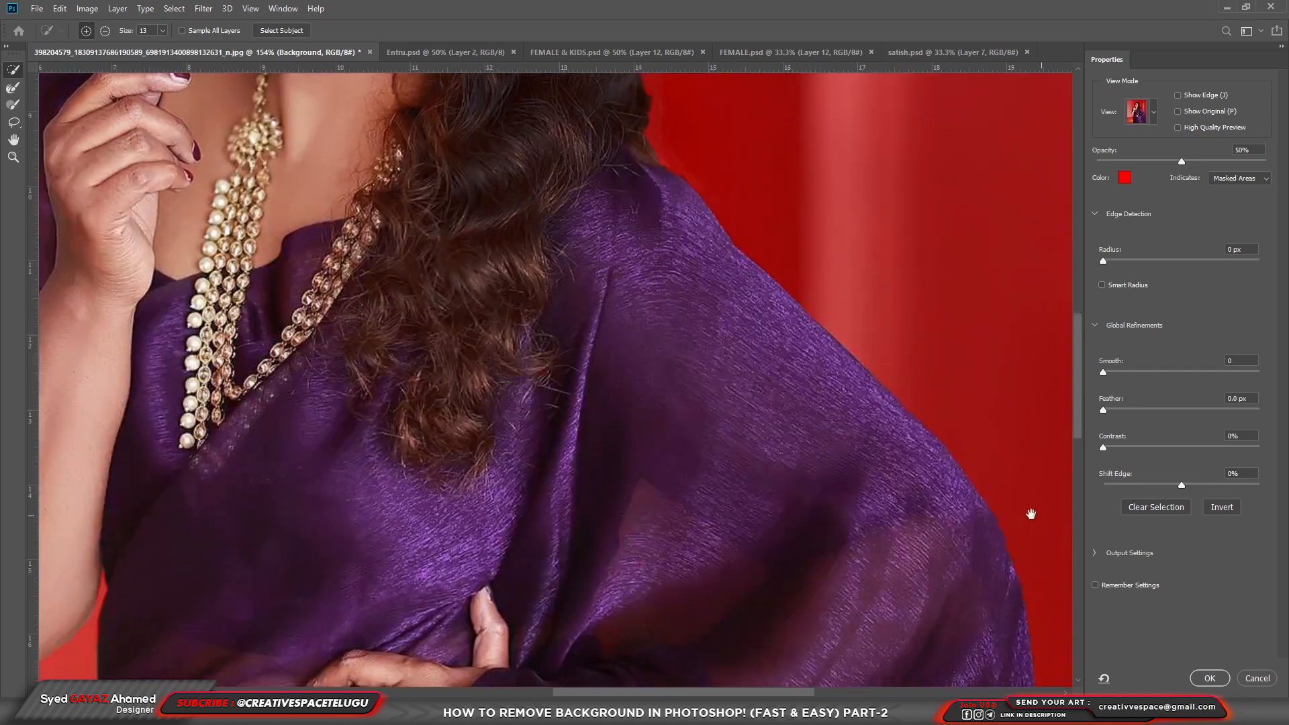
scroll(957, 495, up, 1)
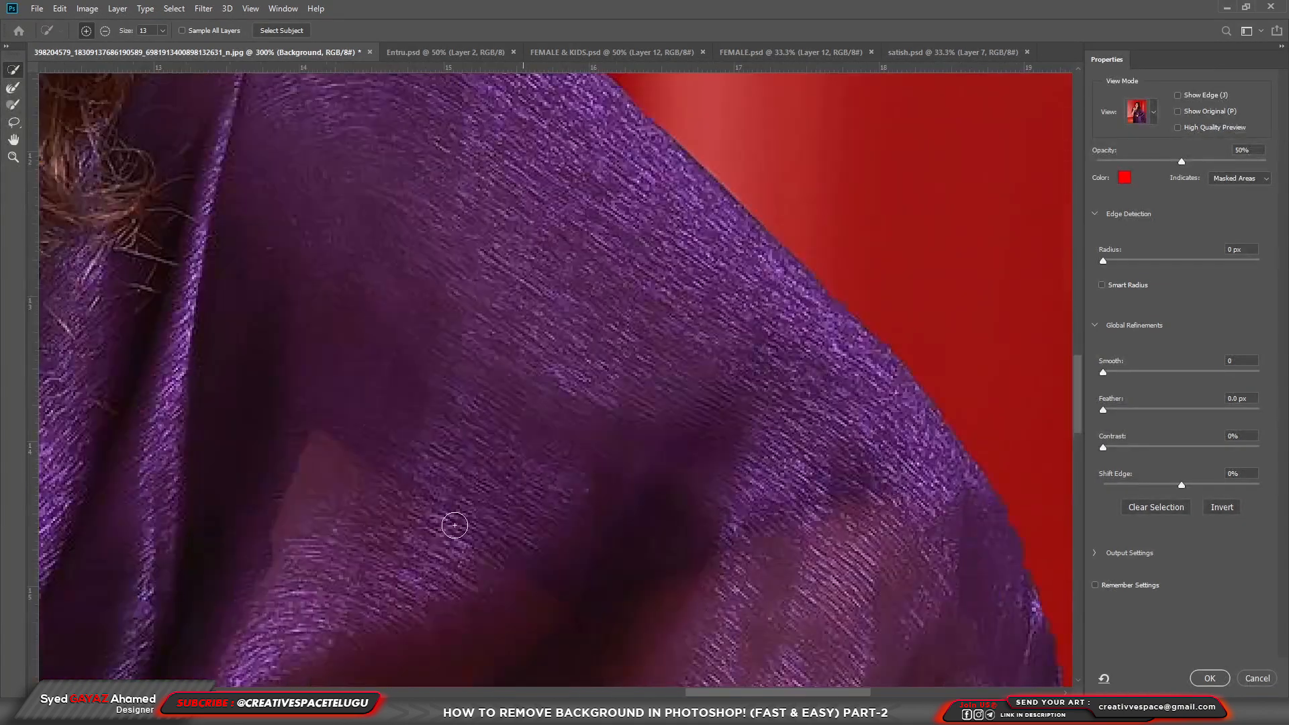
drag(228, 556, 783, 285)
drag(305, 555, 512, 265)
scroll(369, 259, up, 1)
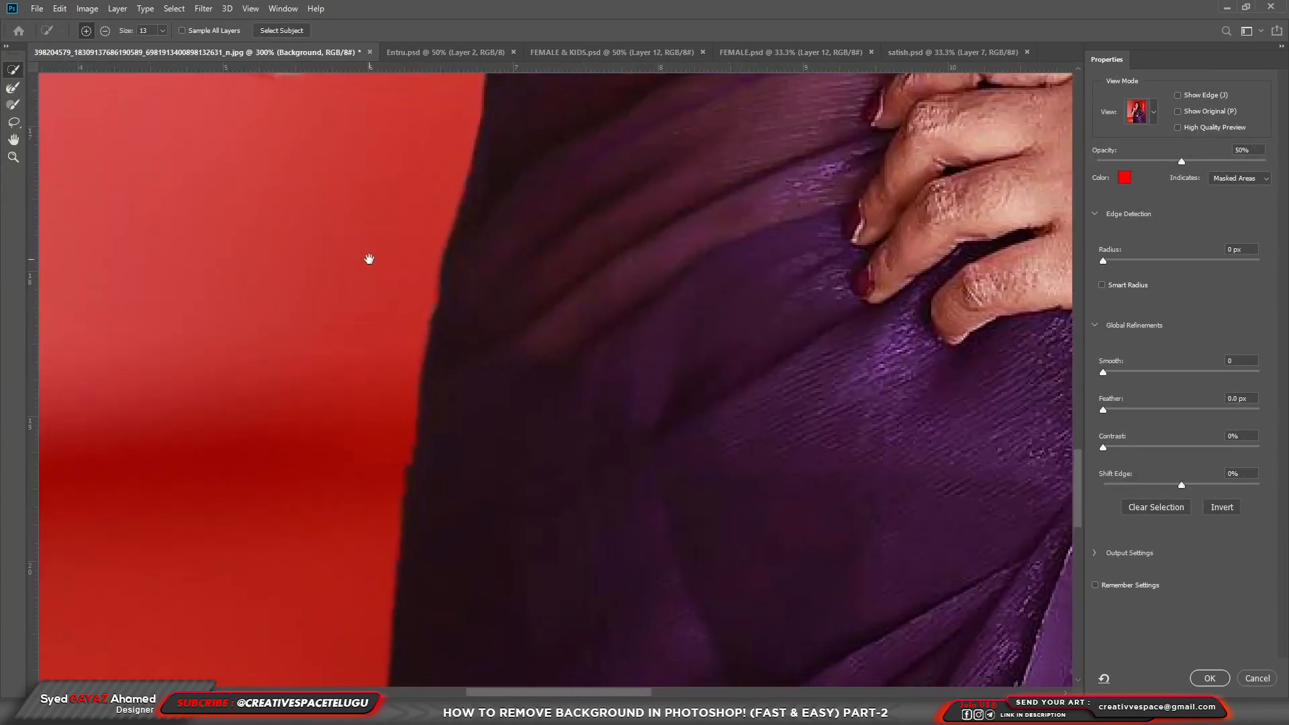
drag(369, 259, 361, 564)
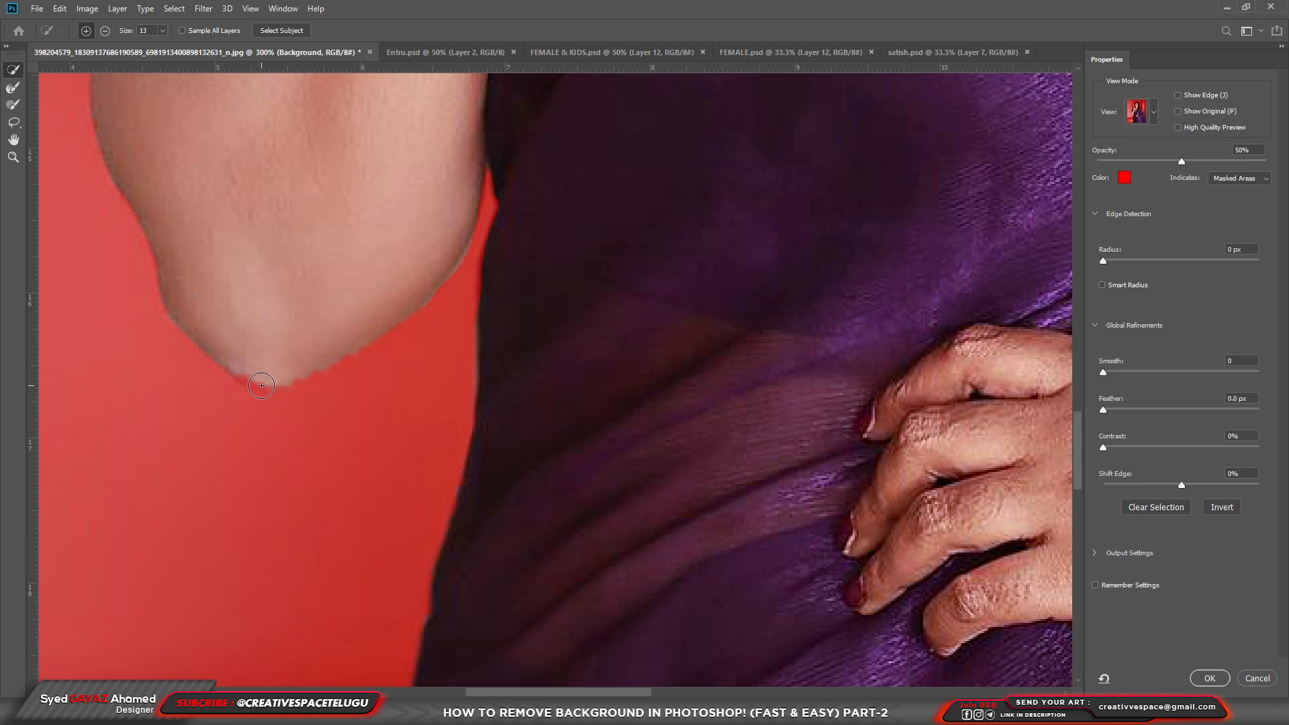
drag(261, 385, 328, 365)
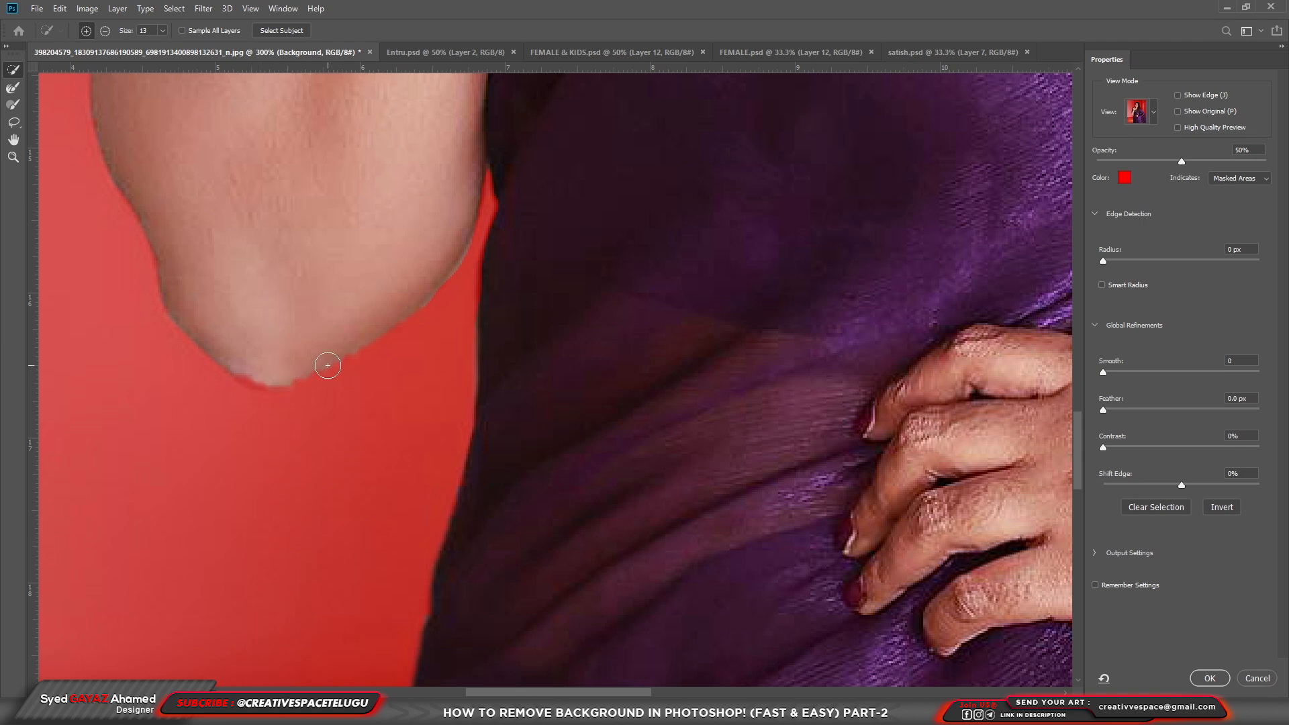
- Set the edge detection radius to 1 px with Smart Radius enabled and Smooth to 10
click(1103, 261)
drag(1110, 260, 1111, 261)
mouse_move(1102, 373)
mouse_down()
mouse_move(1251, 370)
mouse_move(1081, 386)
mouse_up()
drag(1113, 373, 1118, 374)
- Set the selection's Feather to 0.7 px, Contrast to 9% and Shift Edge to +17%
drag(1104, 414, 1121, 446)
drag(1232, 447, 1259, 447)
drag(1258, 445, 1117, 449)
drag(1181, 483, 1194, 484)
- Try Decontaminate Colors in the output settings and switch it back off
click(1094, 553)
click(1101, 579)
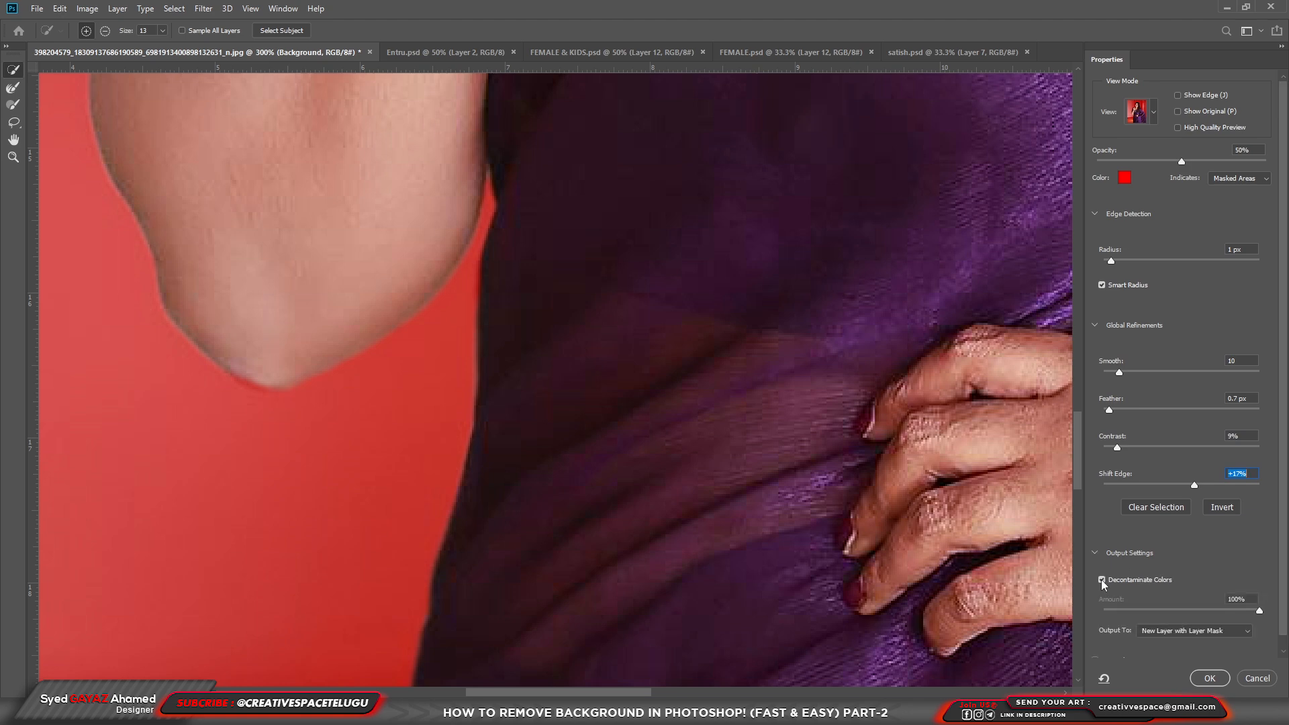
click(1101, 581)
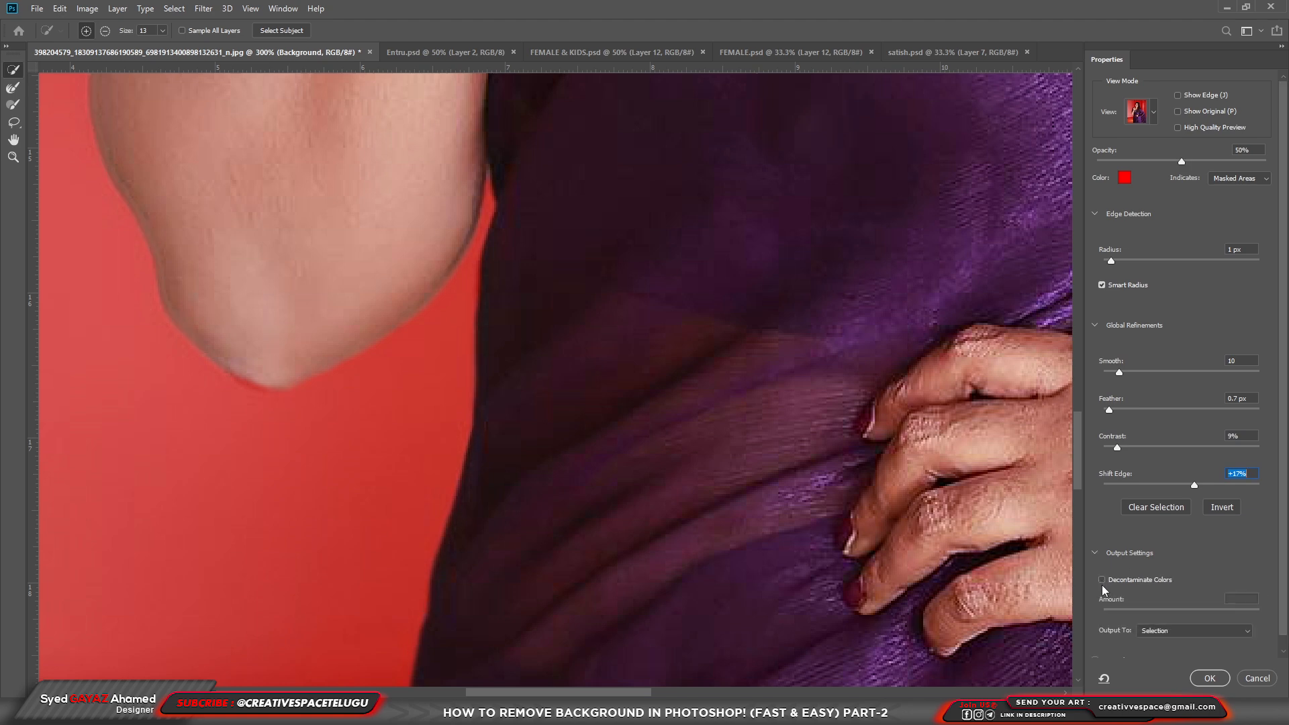
- Check the refined outline along the face, hair and saree, and output it as a new layer with a layer mask
key(alt)
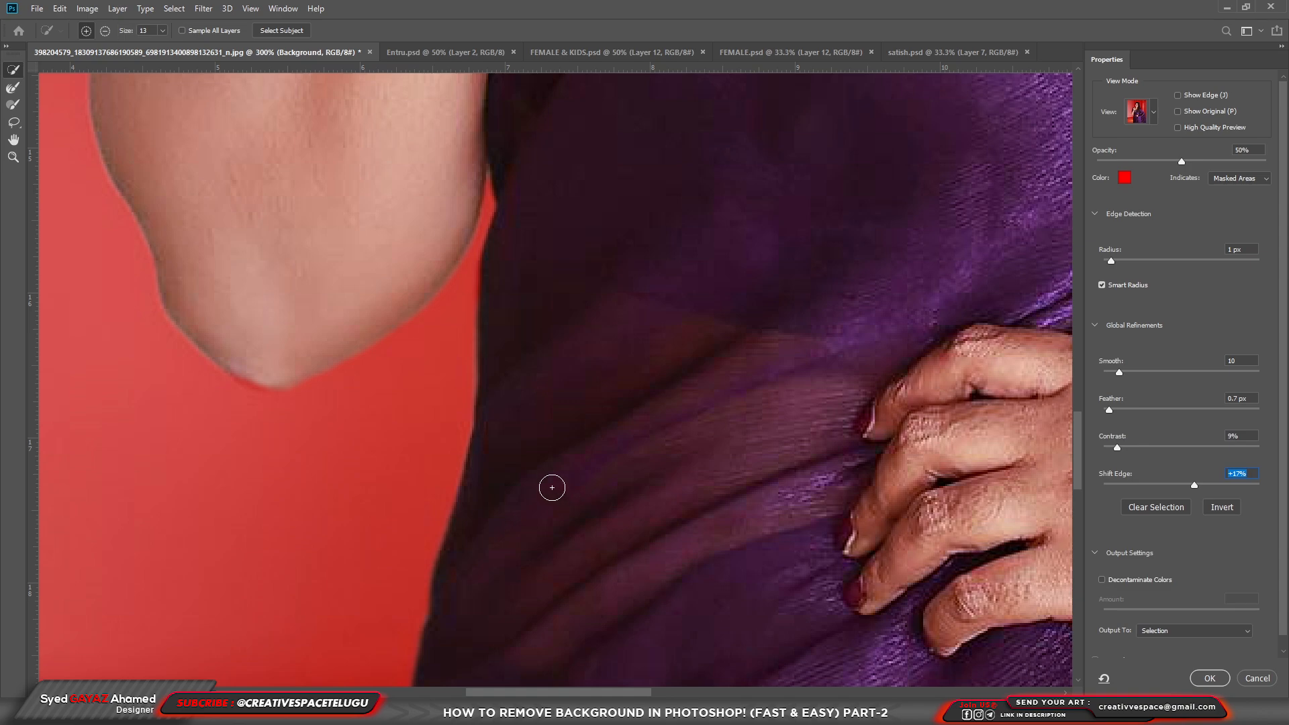
scroll(551, 487, down, 5)
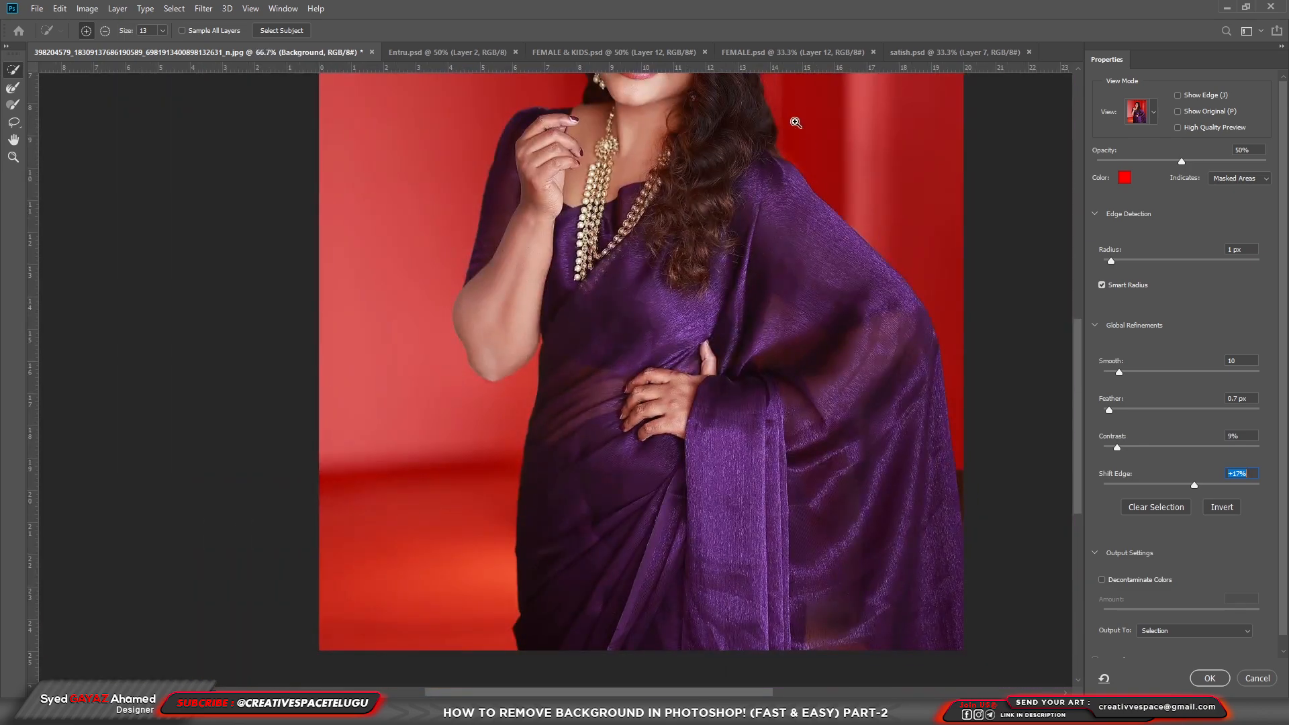
scroll(806, 147, up, 2)
scroll(386, 457, up, 3)
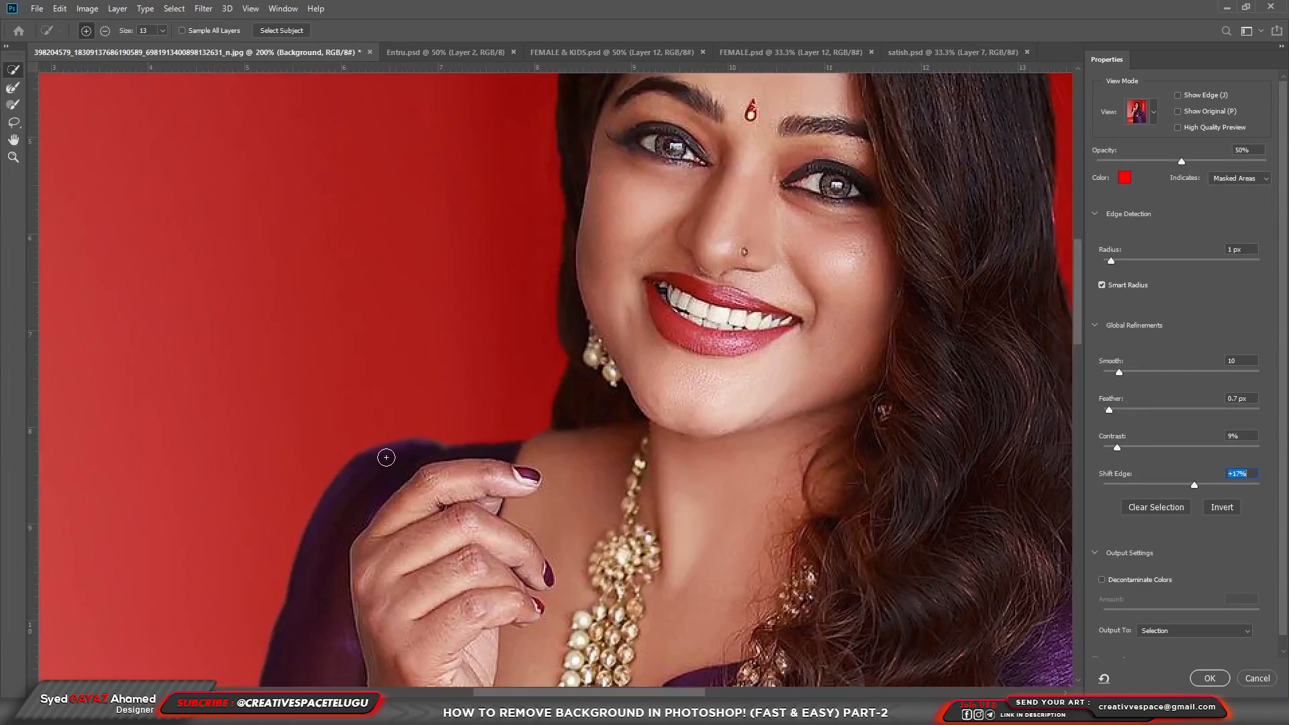
drag(588, 249, 529, 510)
drag(843, 361, 682, 340)
drag(742, 512, 745, 368)
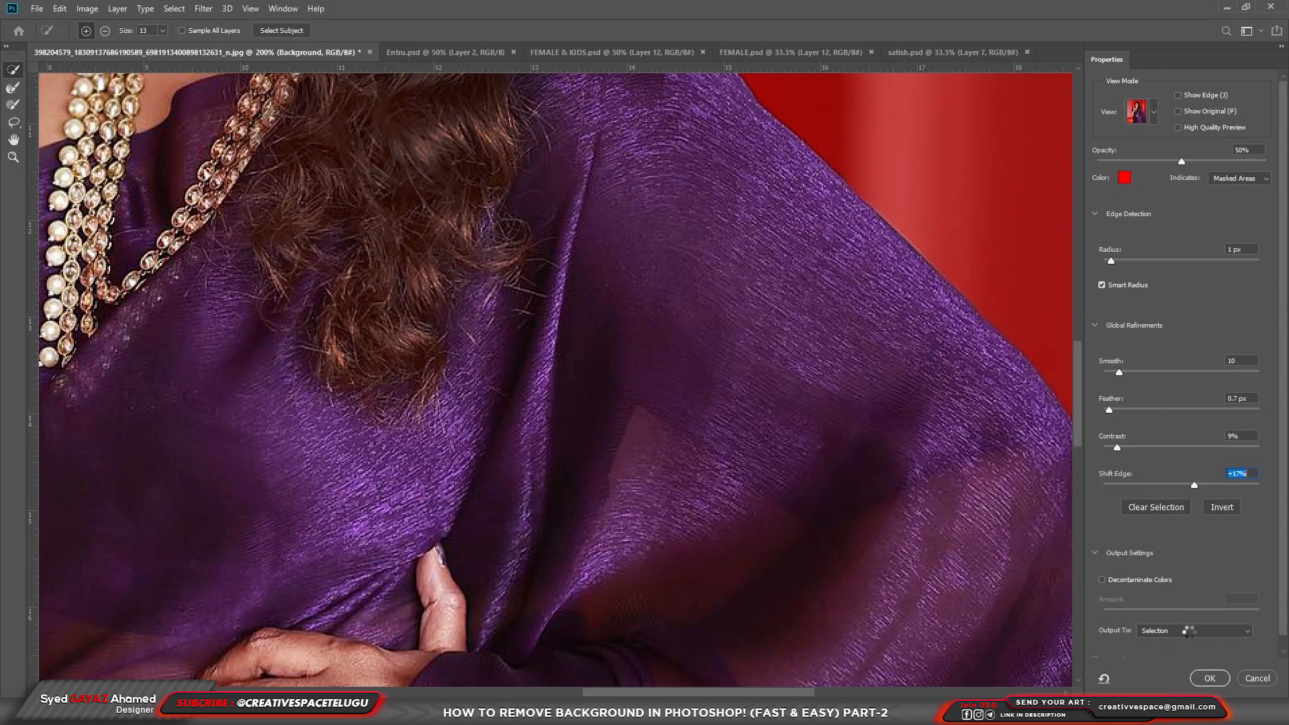
click(1186, 631)
click(1210, 666)
click(1208, 678)
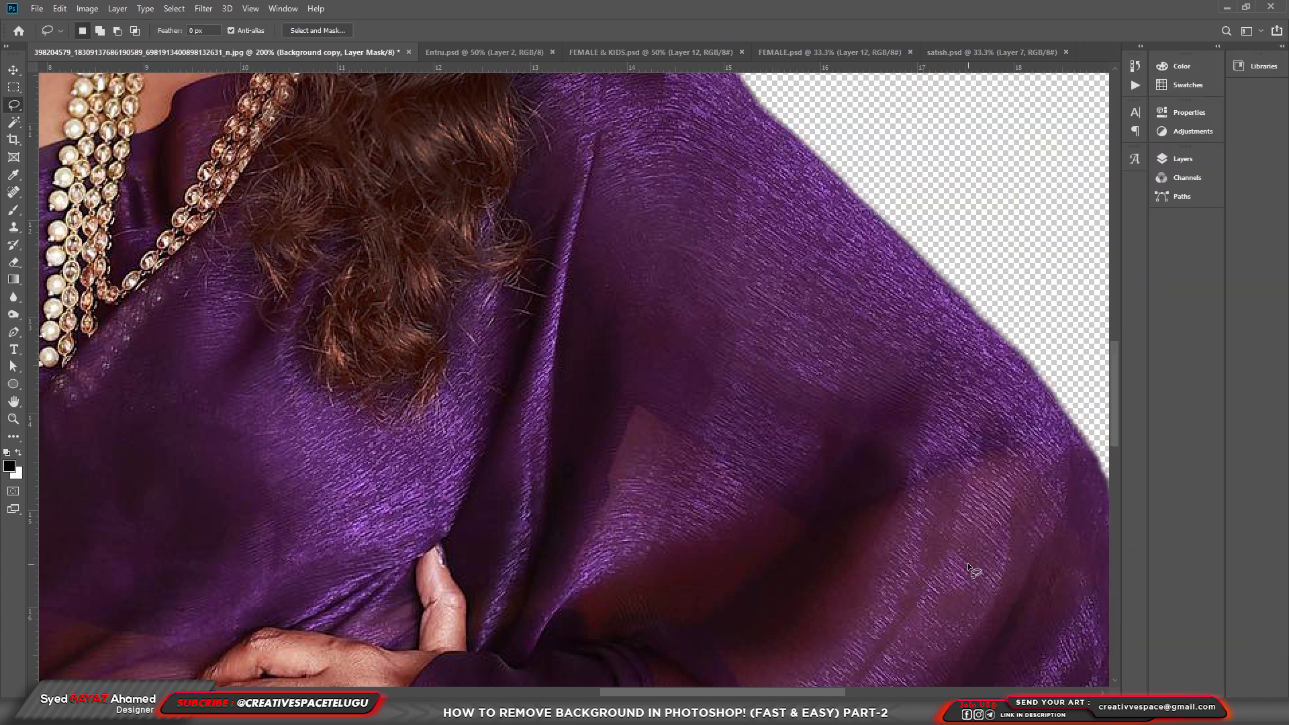
- Add a solid red fill layer with colour eb0000 and place it directly beneath the cut-out layer
key(ctrl+0)
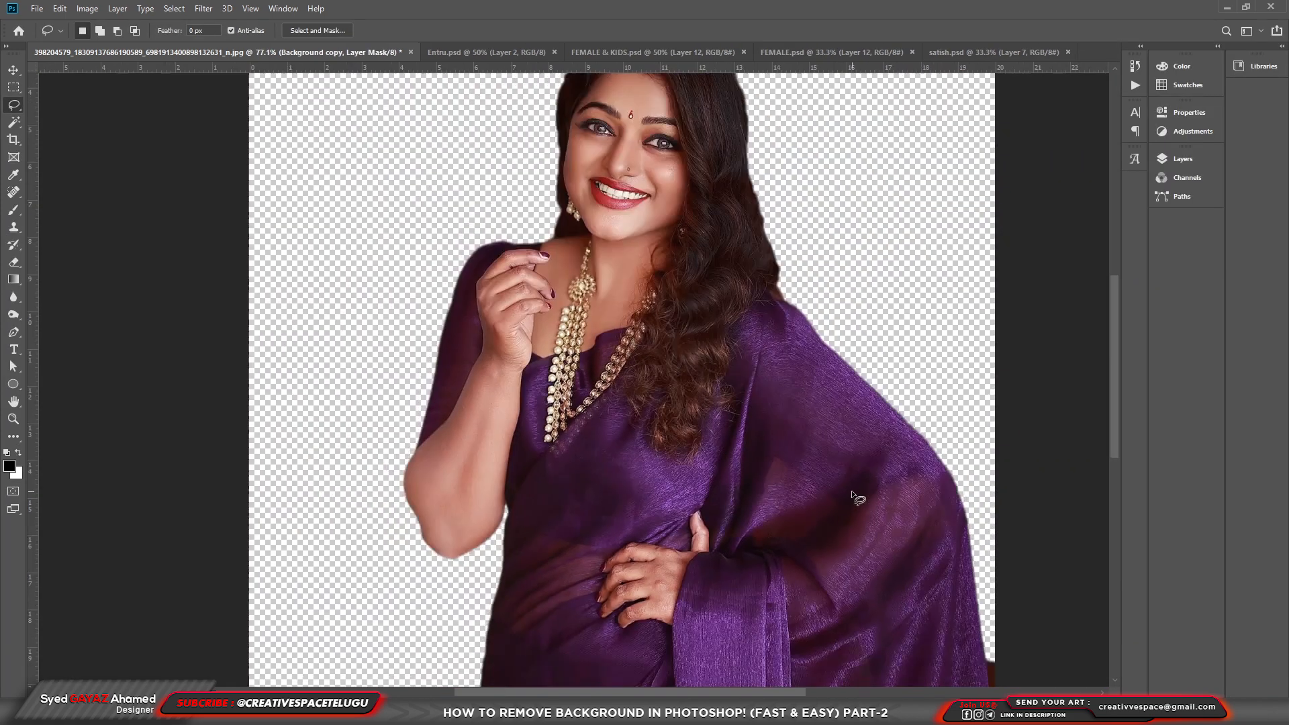
key(F7)
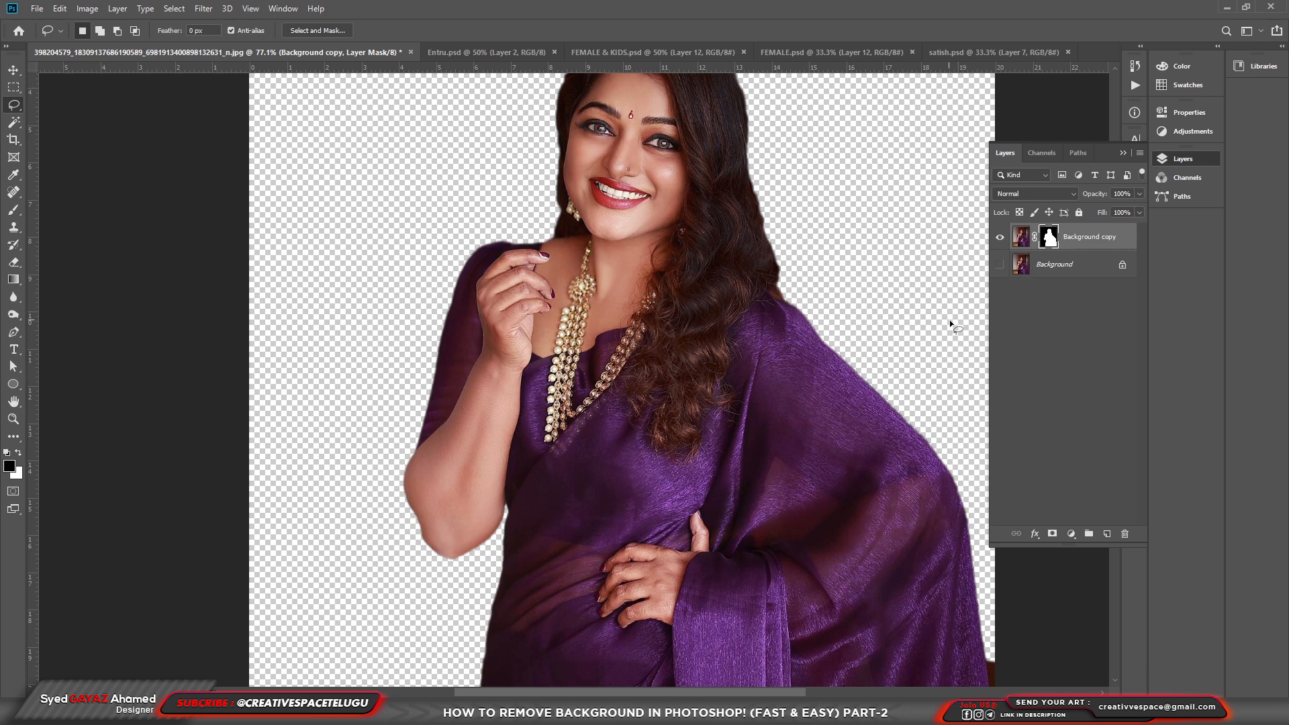
click(1070, 533)
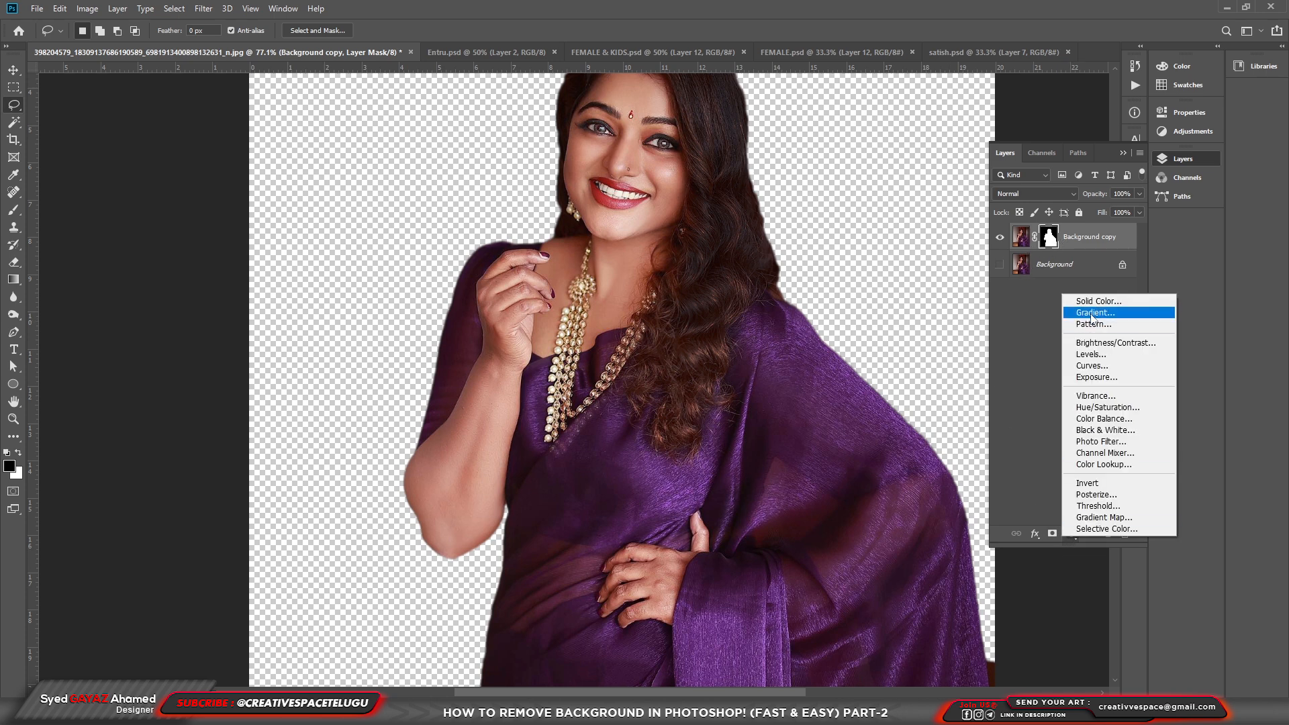
click(1094, 303)
drag(805, 396, 832, 378)
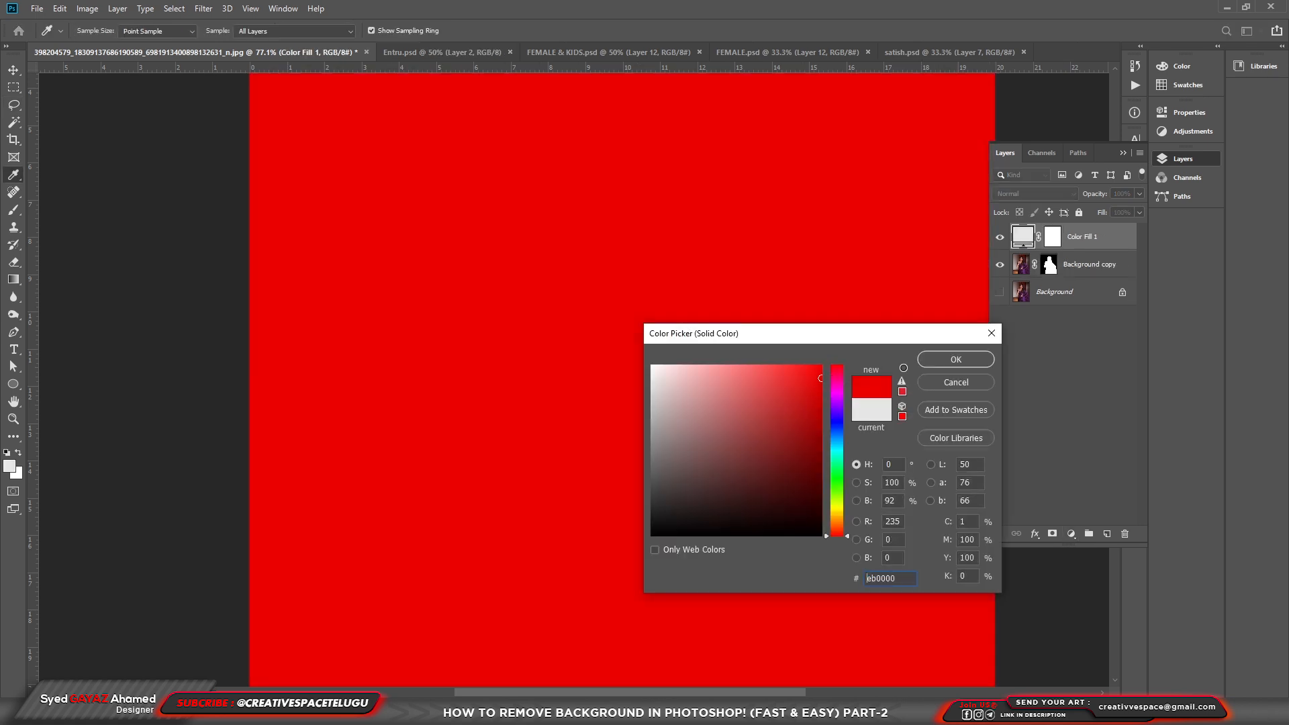
click(943, 361)
key(ctrl+bracketleft)
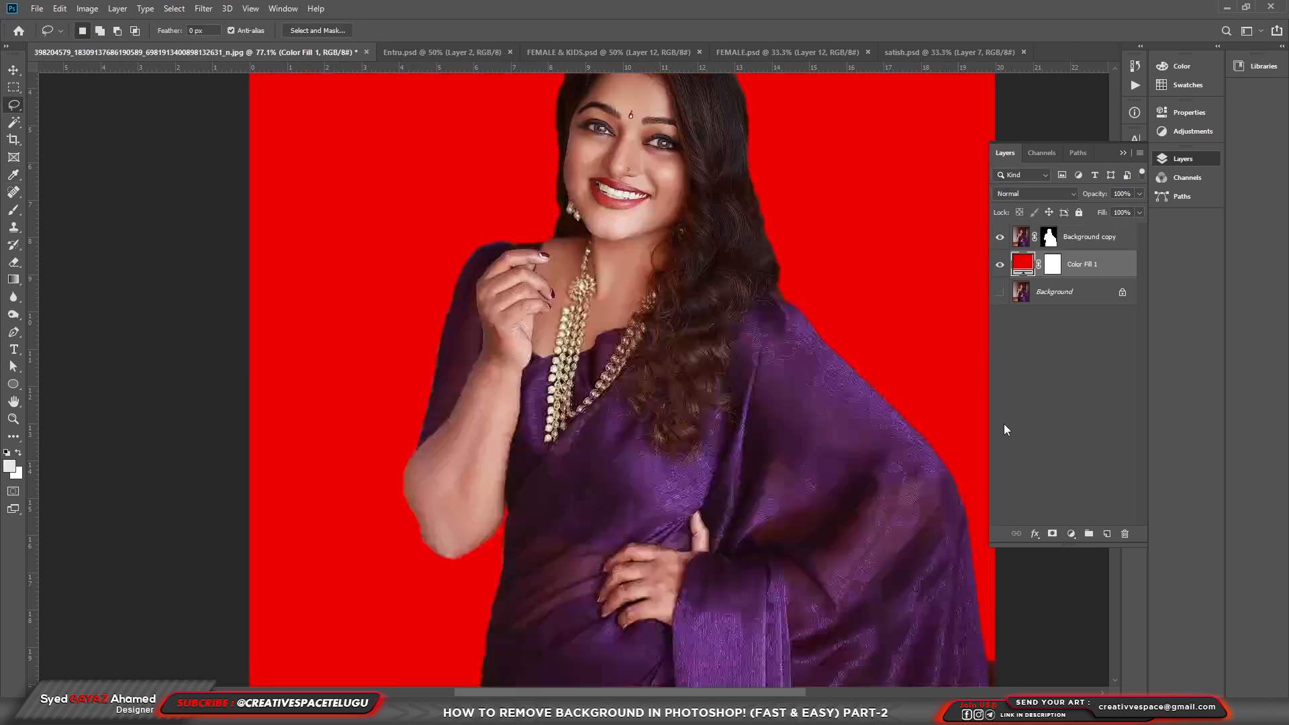
- Look through the open documents for hair overlays and examine the cut-out hair outline against the red background
drag(687, 157, 641, 285)
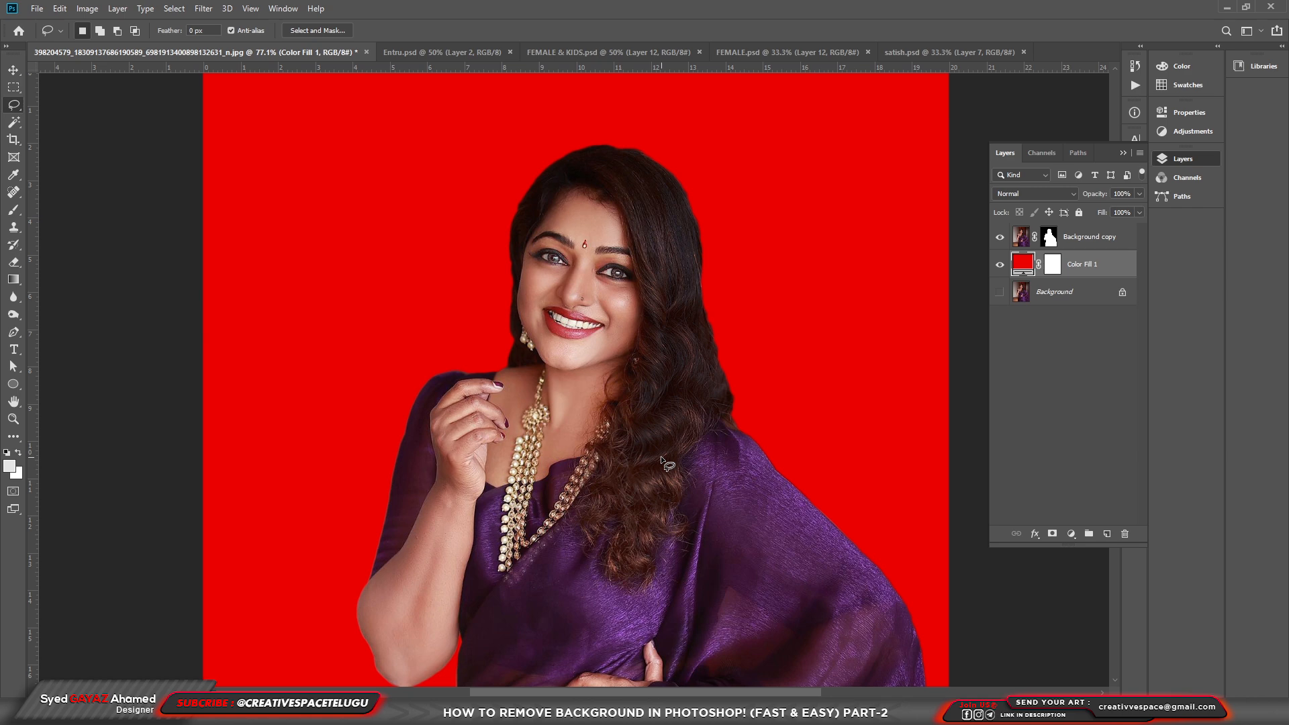
click(433, 55)
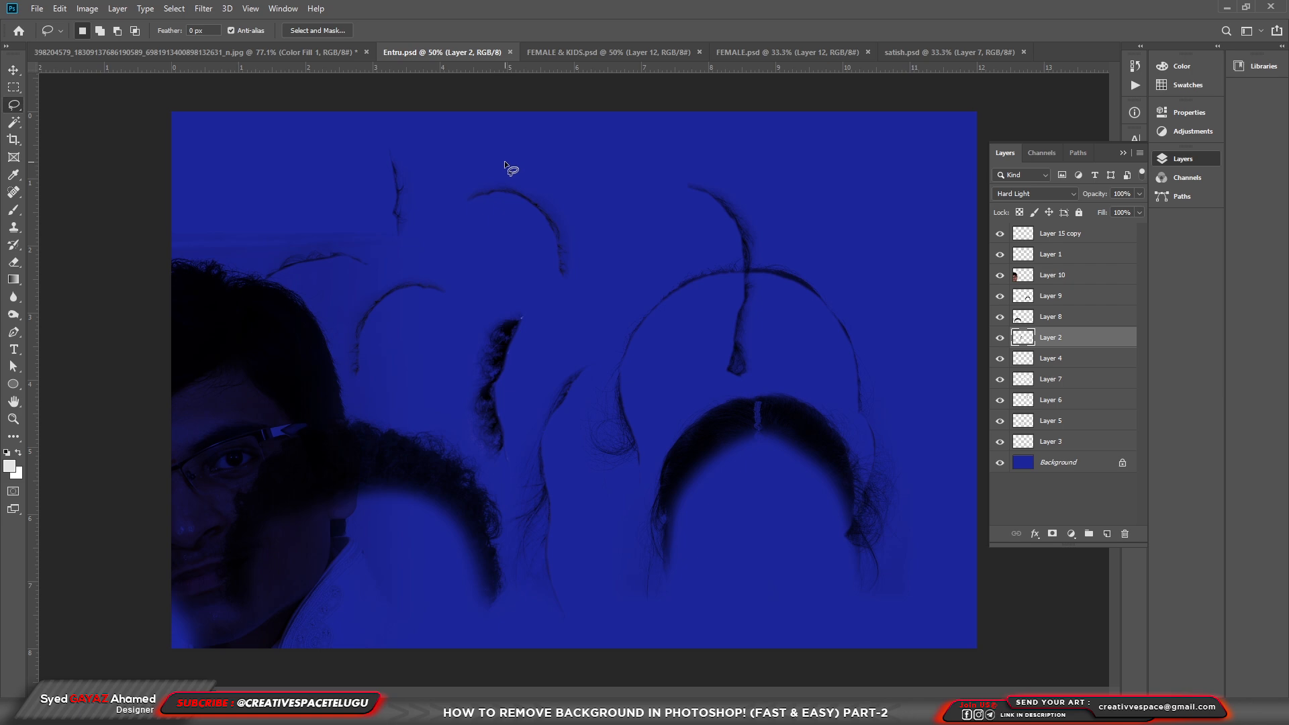
click(607, 52)
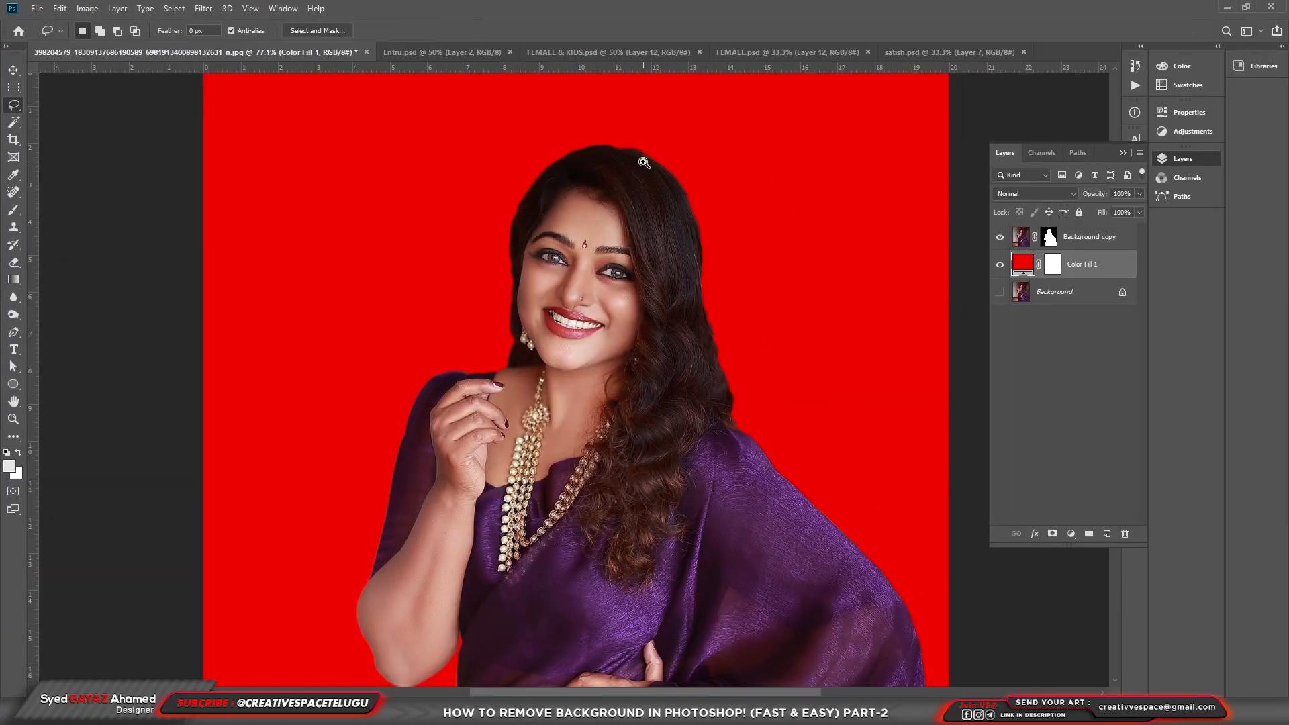
click(643, 162)
click(631, 202)
drag(722, 441, 731, 377)
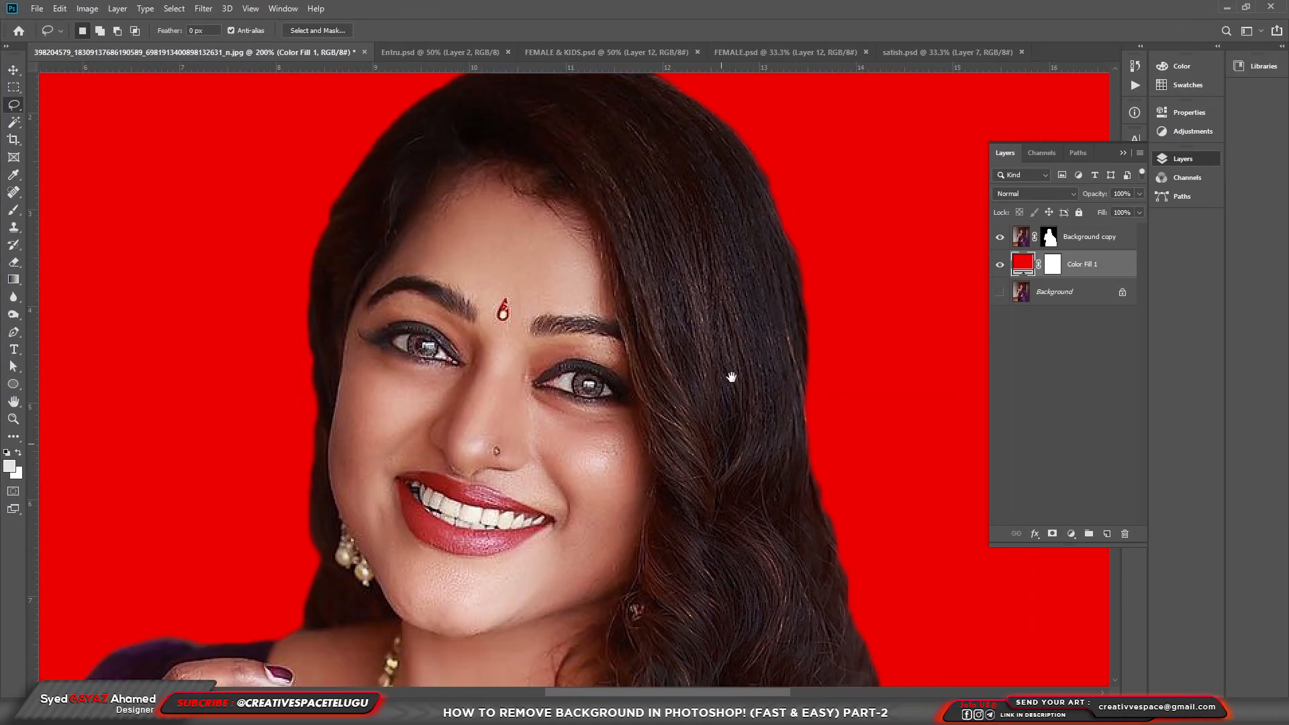
scroll(693, 477, down, 1)
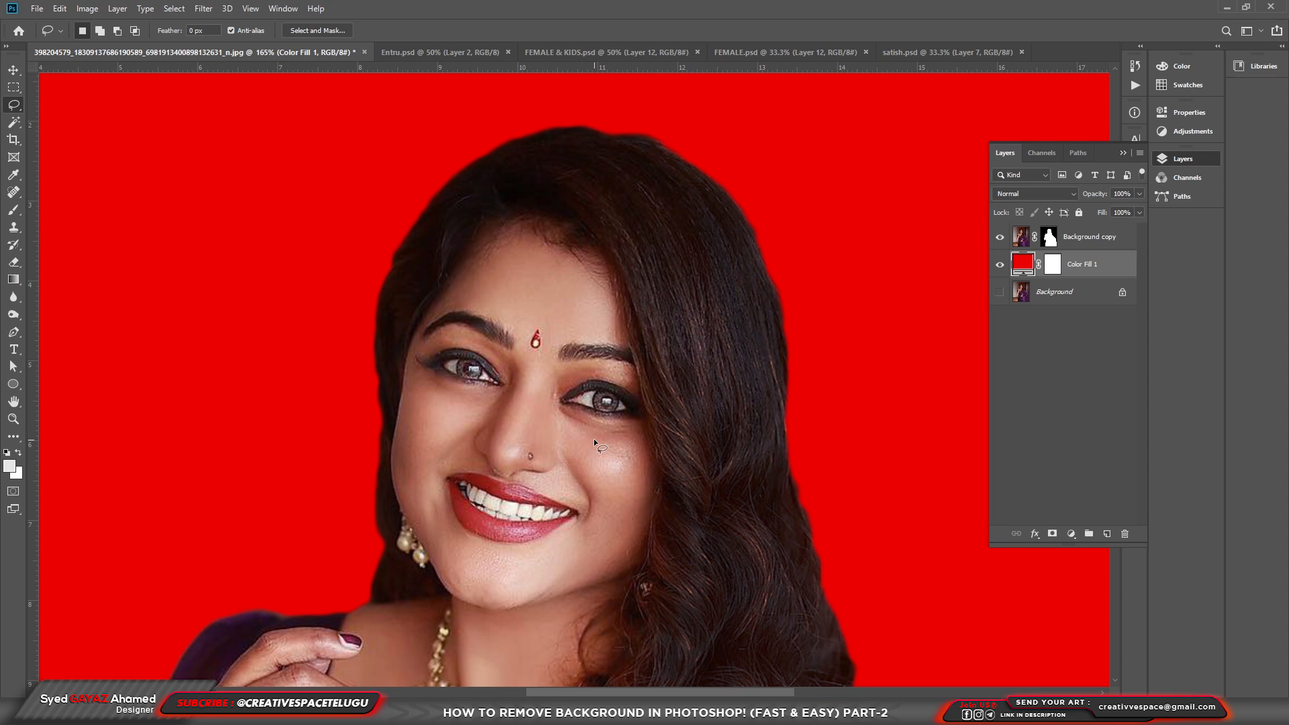
- Bring the dark arched hair overlay from Entru.psd into the portrait document, between the cut-out and the red fill
click(403, 52)
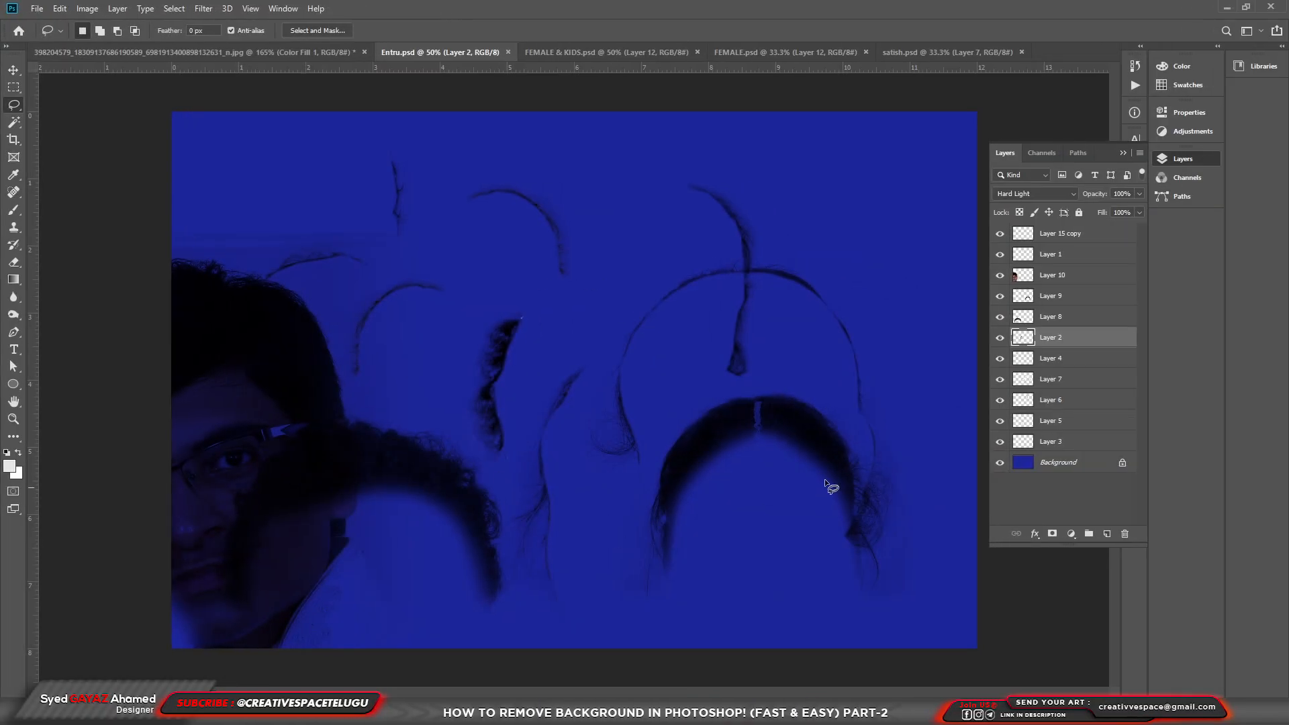
key(v)
drag(759, 479, 800, 458)
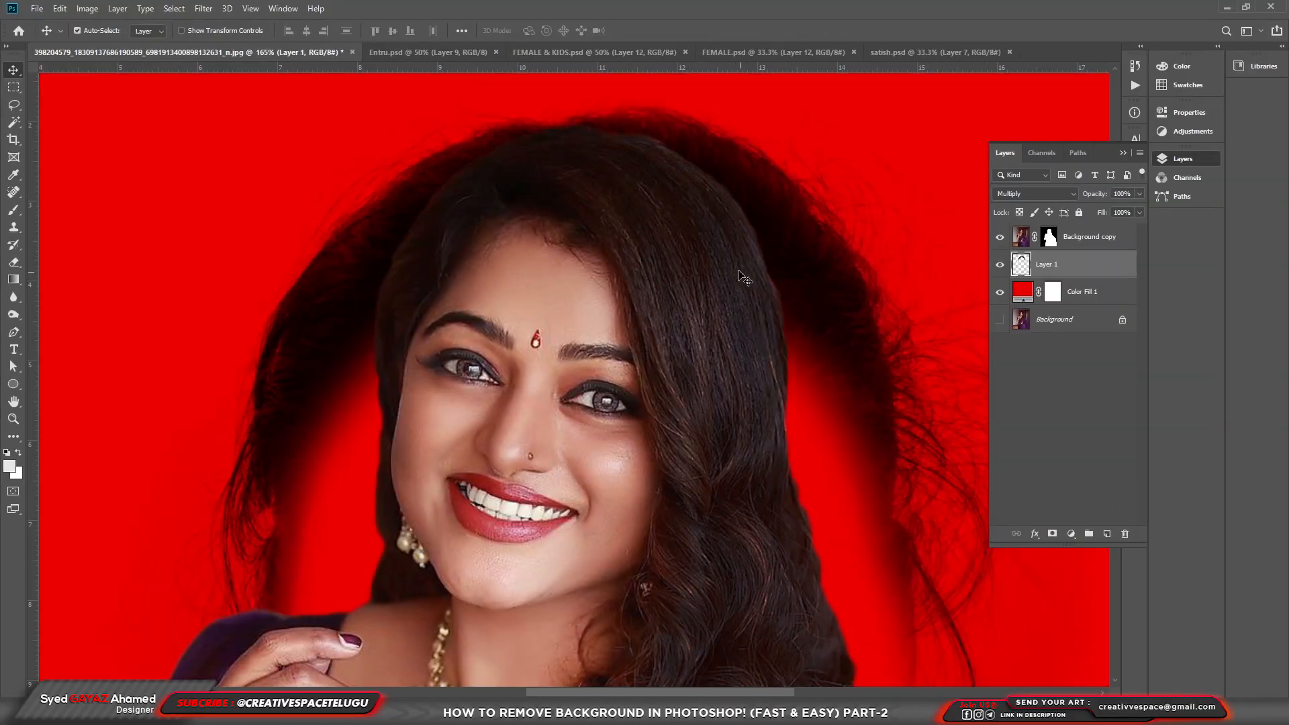
- Scale the hair overlay to about 63% width and 69% height and fit it around the woman's head
key(ctrl+t)
key(ctrl+0)
drag(872, 160, 774, 203)
drag(556, 294, 550, 229)
drag(792, 319, 773, 313)
drag(319, 313, 342, 311)
ctrl+click(530, 223)
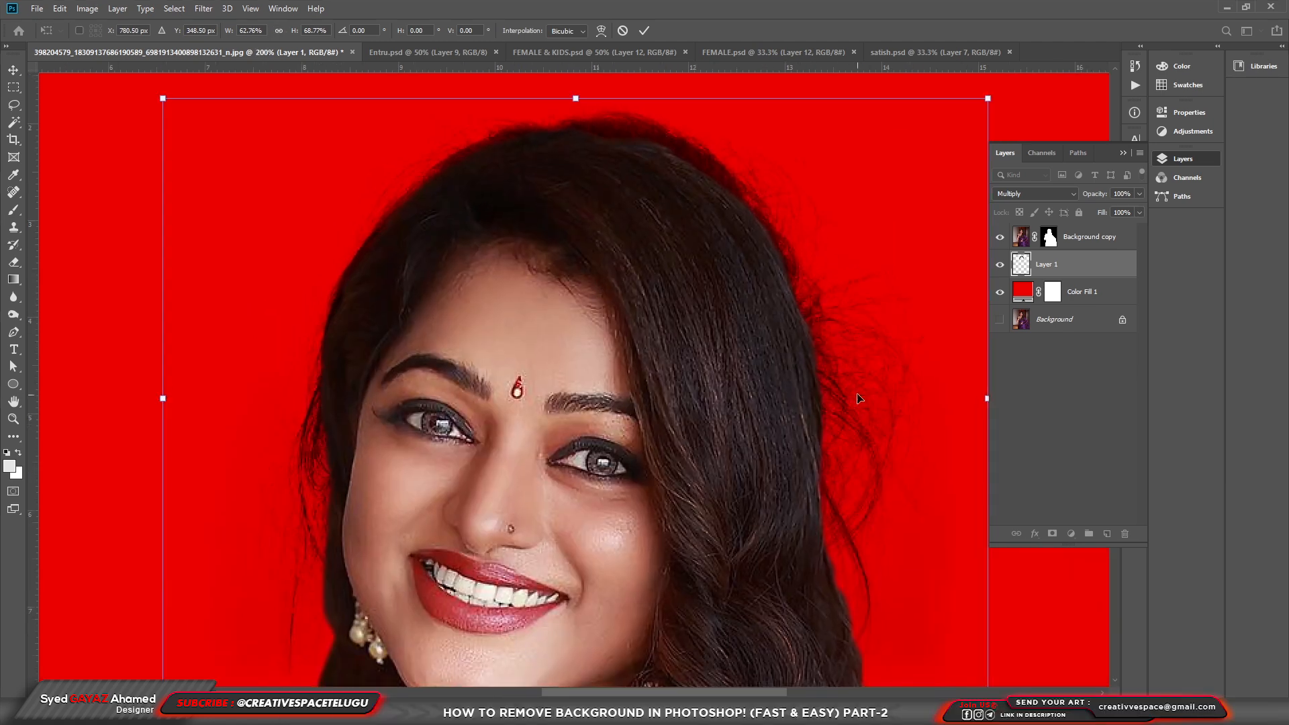
key(Return)
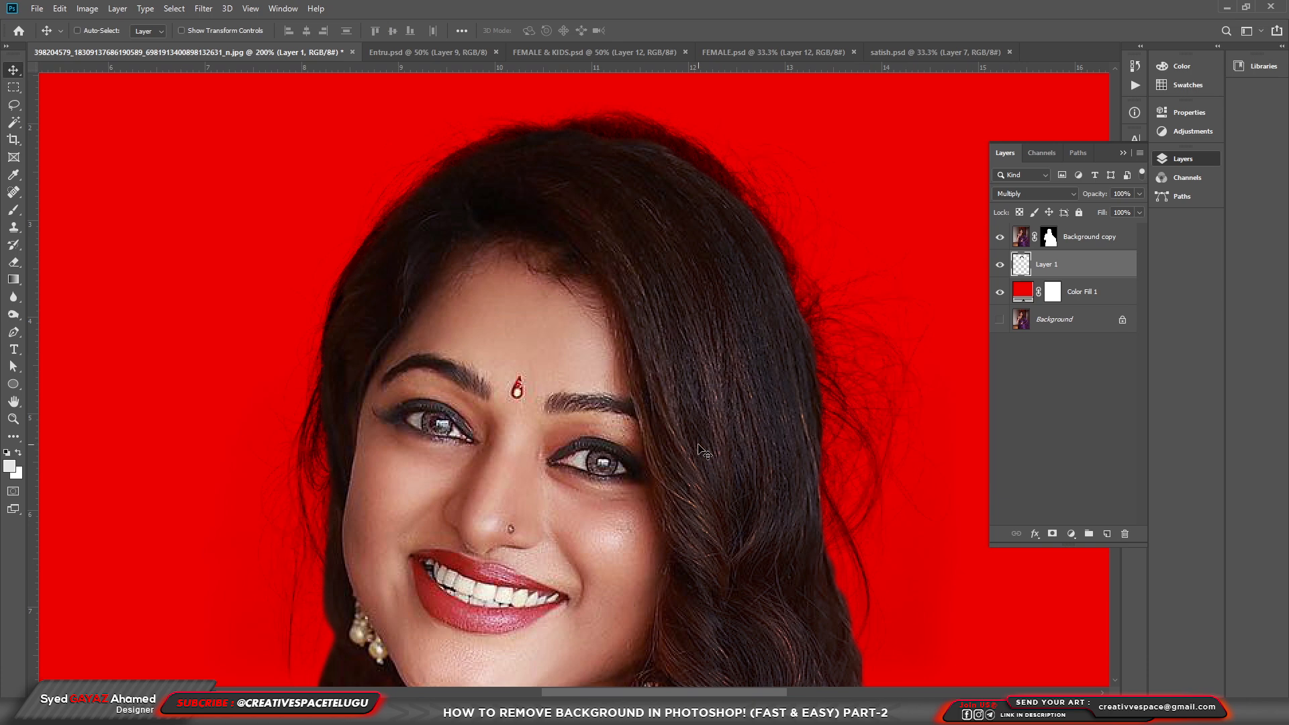
scroll(700, 447, down, 1)
drag(763, 373, 763, 339)
scroll(694, 450, down, 1)
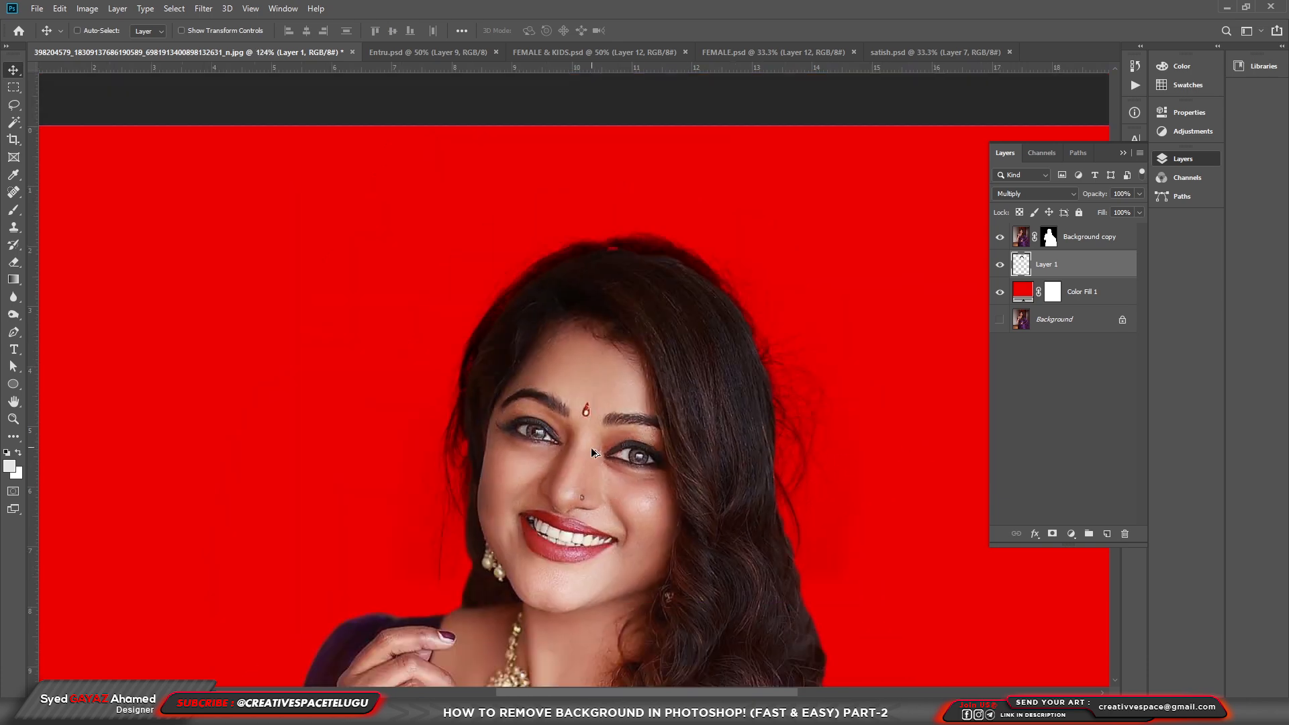
scroll(596, 451, down, 1)
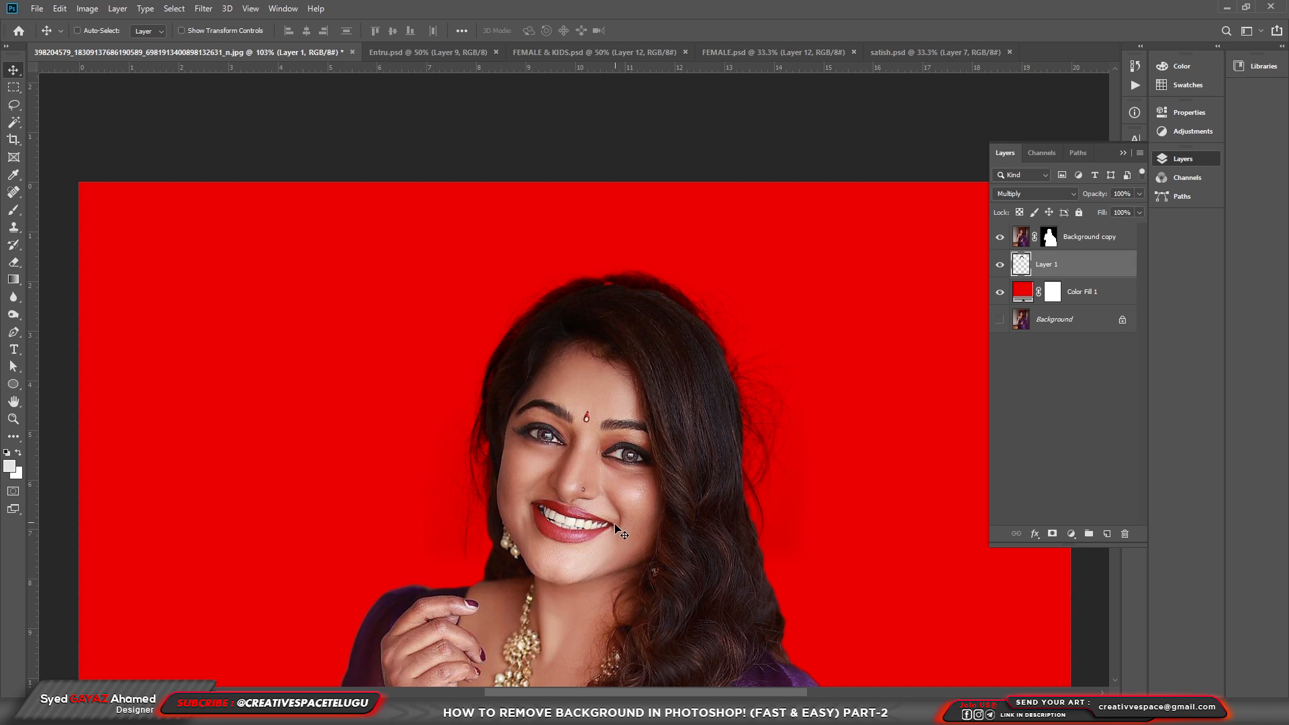
scroll(614, 534, down, 1)
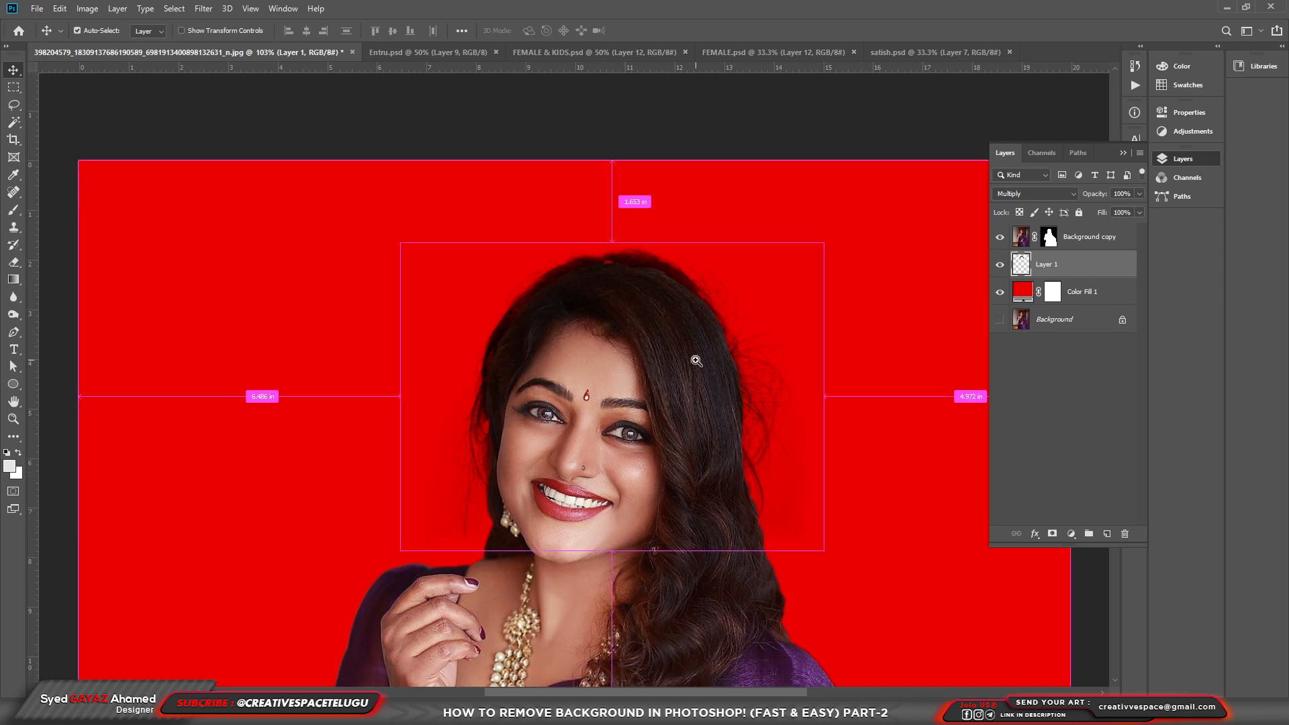
- Bring the long wispy hair strand overlay from Entru.psd into the portrait document, directly beneath the cut-out layer
ctrl+click(696, 362)
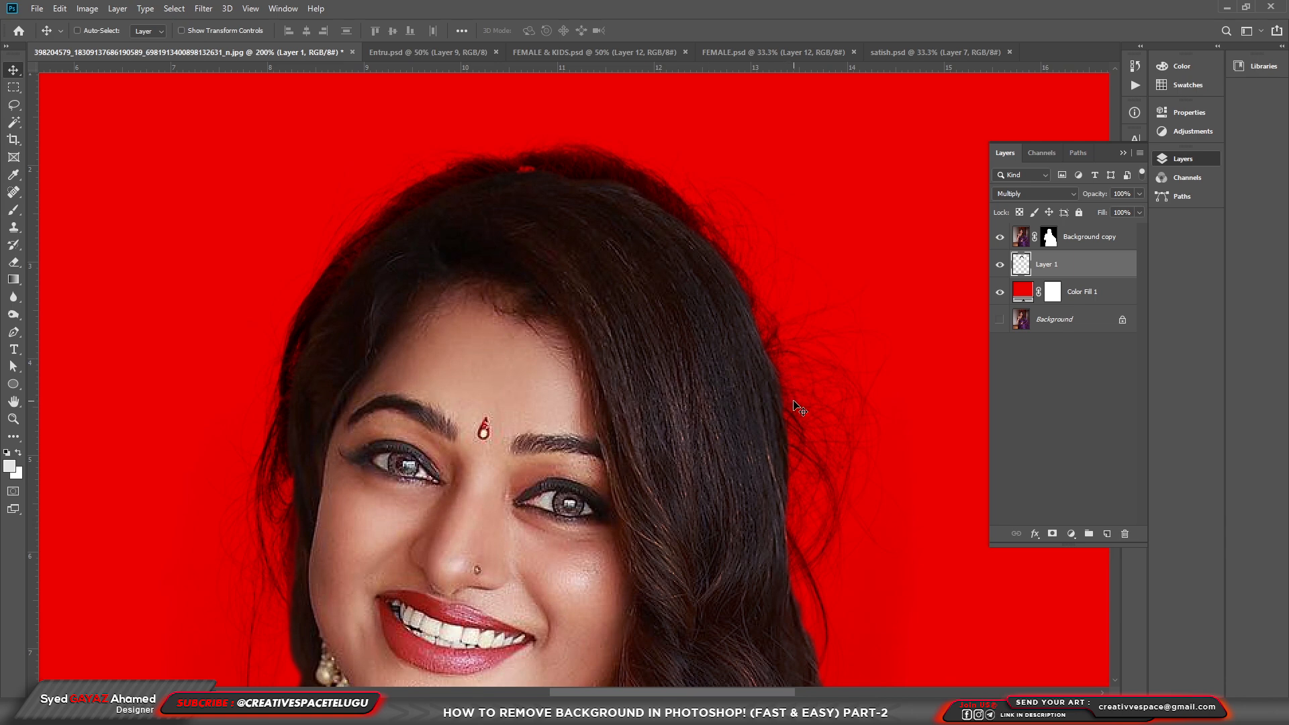
drag(685, 474, 516, 228)
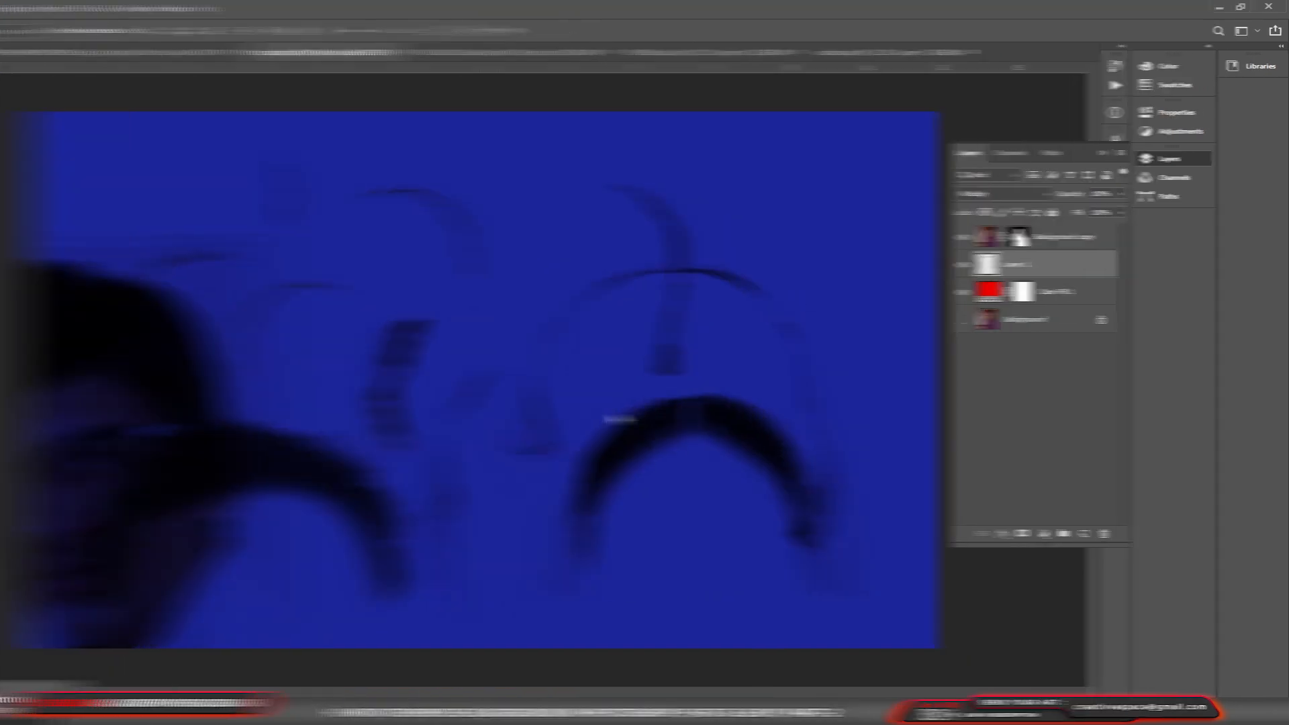
right_click(550, 506)
click(561, 512)
drag(551, 512, 280, 74)
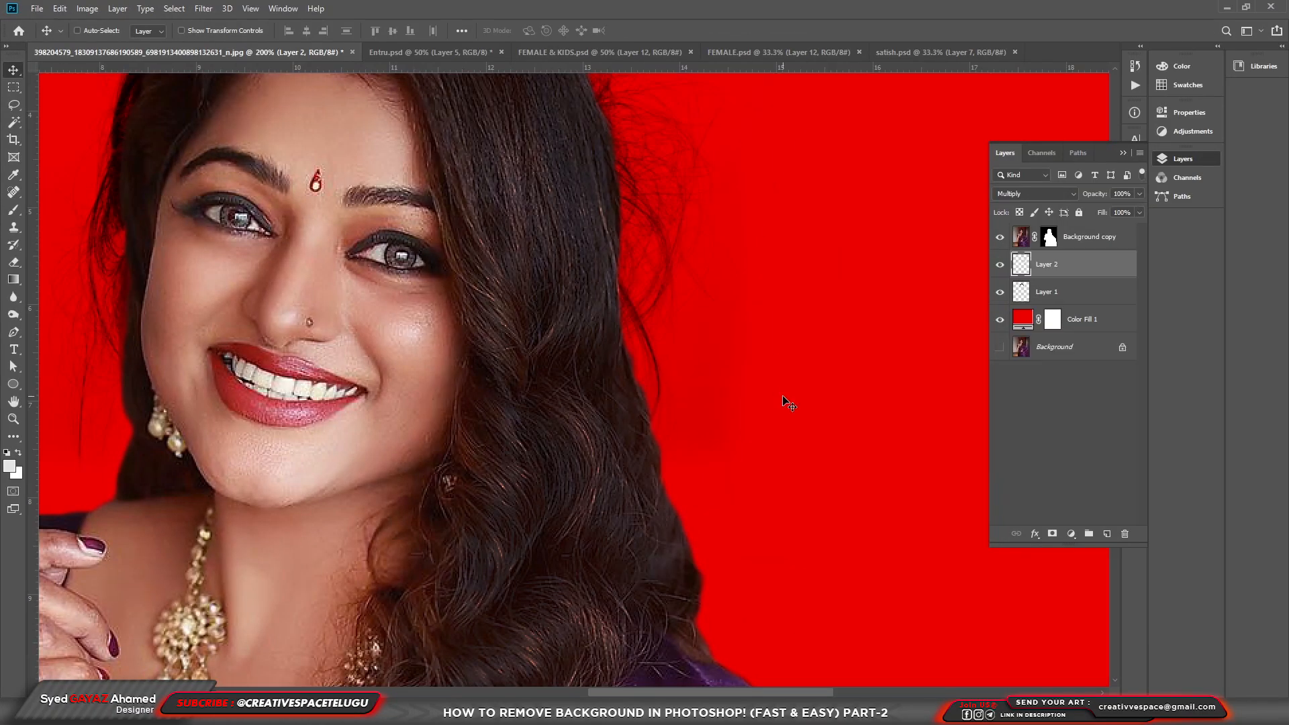
- Flip the strand overlay horizontally and move it against the outer edge of the woman's long wavy hair
scroll(718, 428, down, 3)
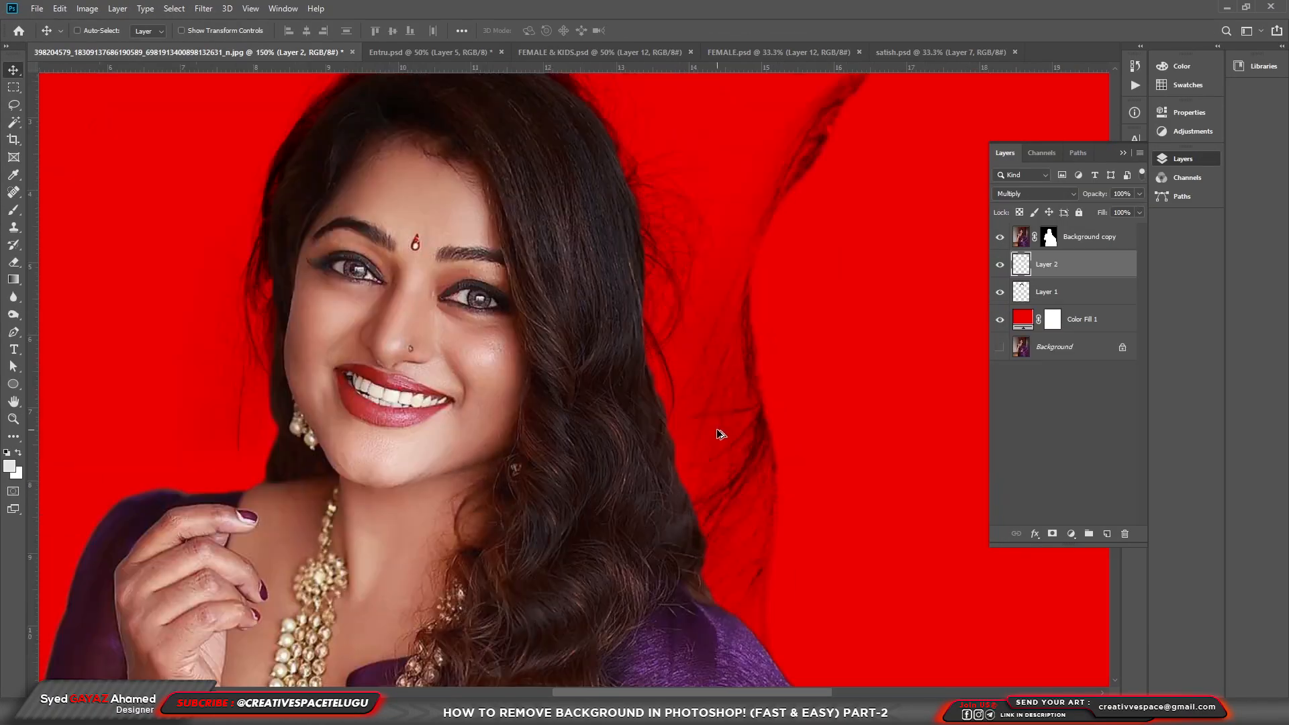
key(ctrl+t)
right_click(775, 331)
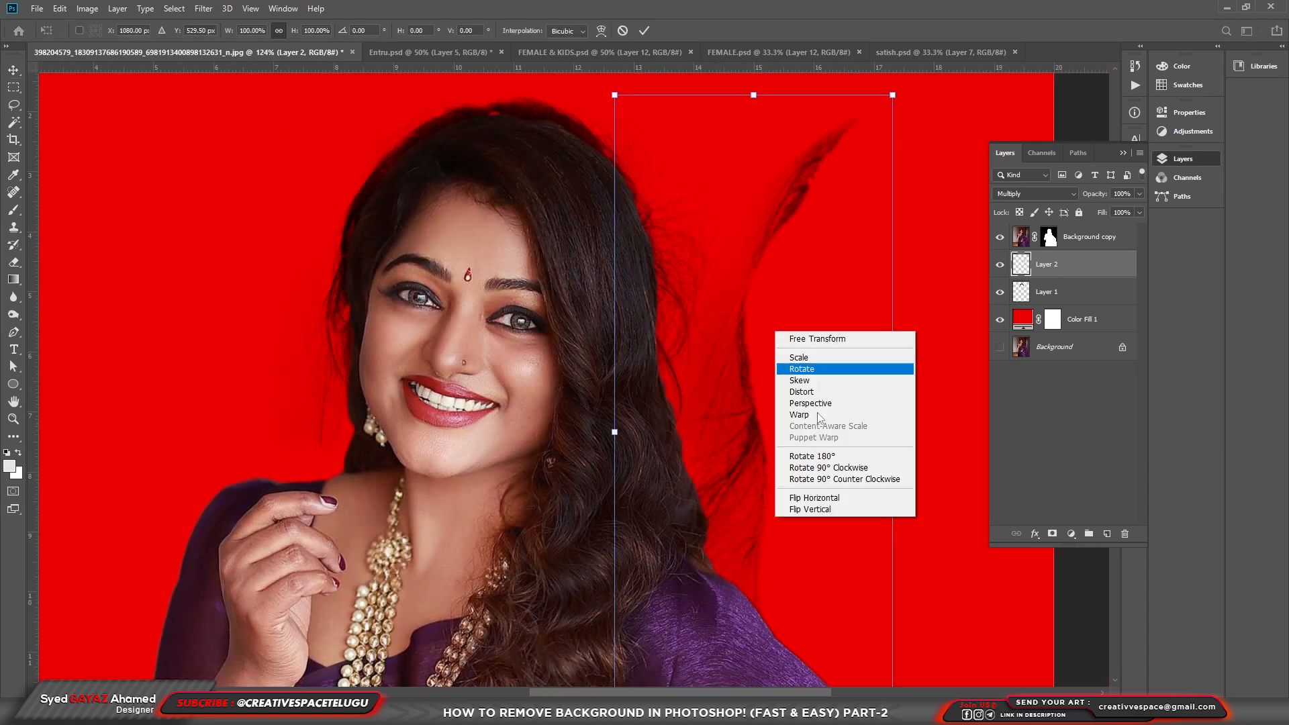
click(840, 495)
key(Return)
drag(774, 309, 671, 340)
- Rotate the strand overlay about -8.8° and align it with the slope of the lower hair edge
key(ctrl+t)
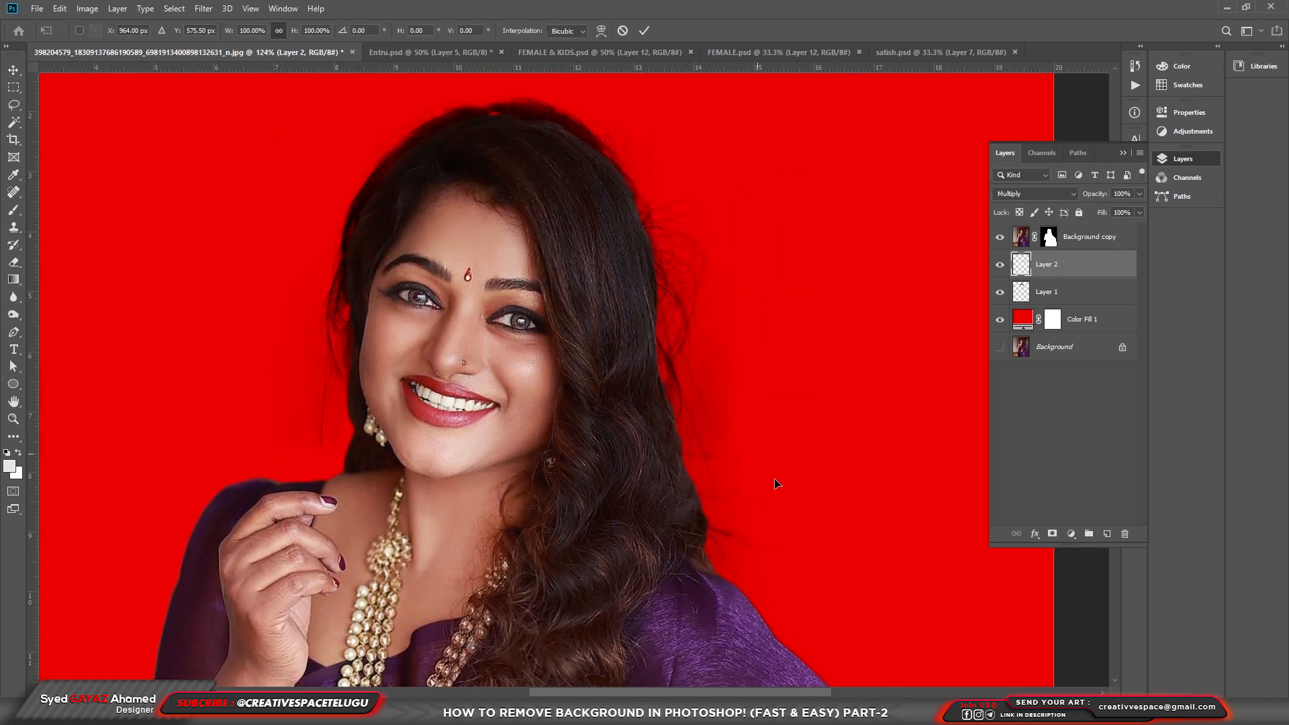
drag(792, 116, 737, 99)
drag(681, 379, 725, 413)
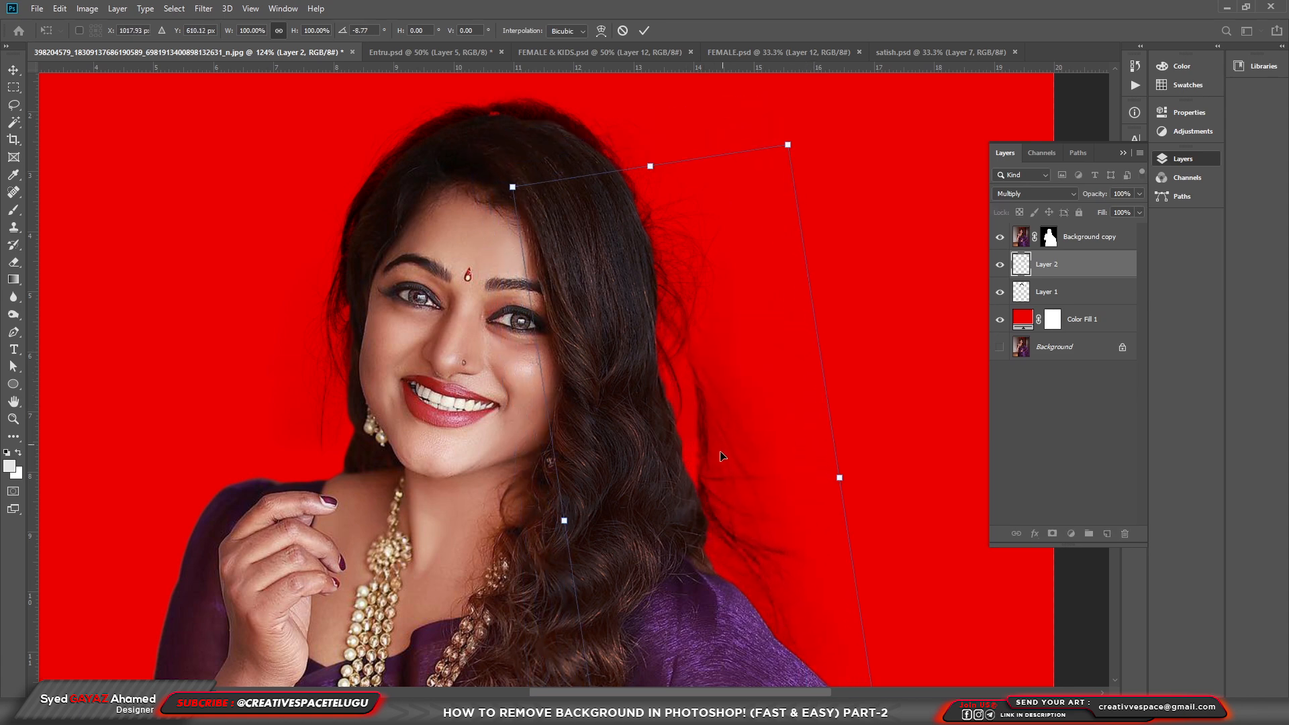
key(Return)
- Raise the strand overlay above the cut-out layer and shift it inward over the wavy hair
key(ctrl+bracketright)
scroll(792, 515, up, 3)
drag(689, 418, 635, 427)
scroll(745, 493, down, 2)
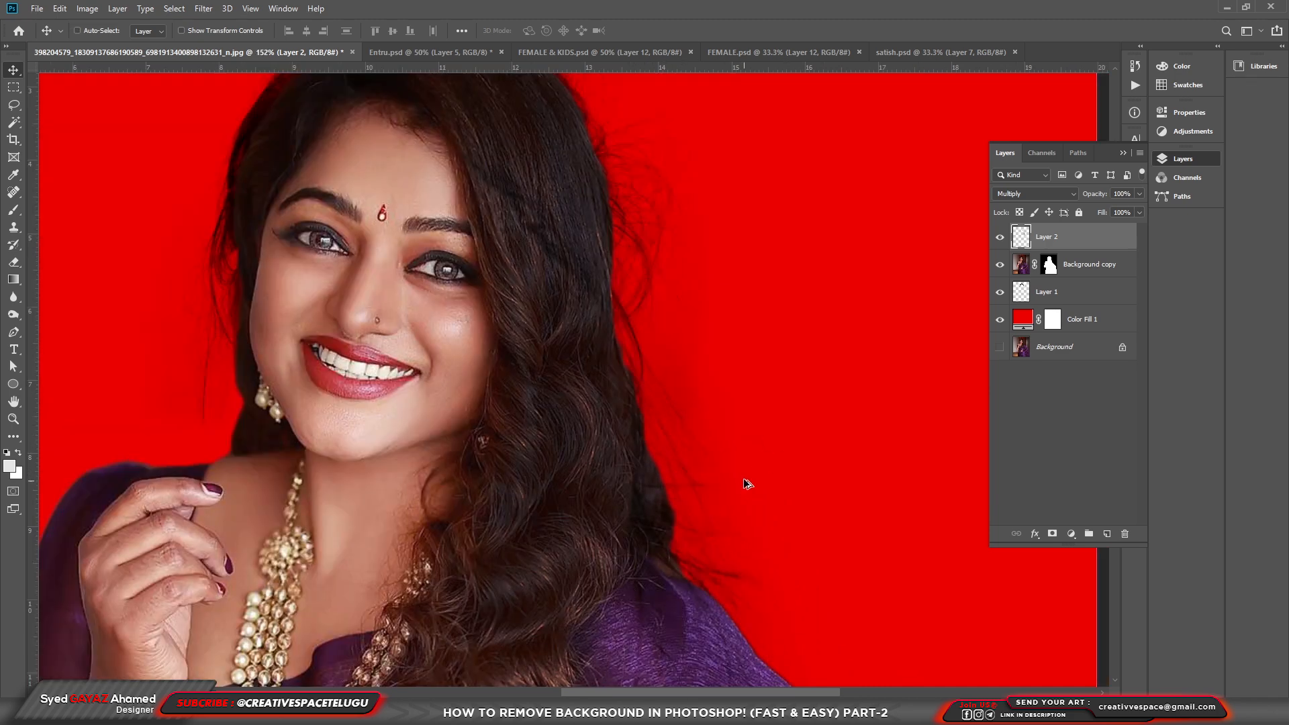
- Warp the strand overlay so it follows the curve of the hair down to the saree shoulder
key(ctrl+t)
right_click(743, 384)
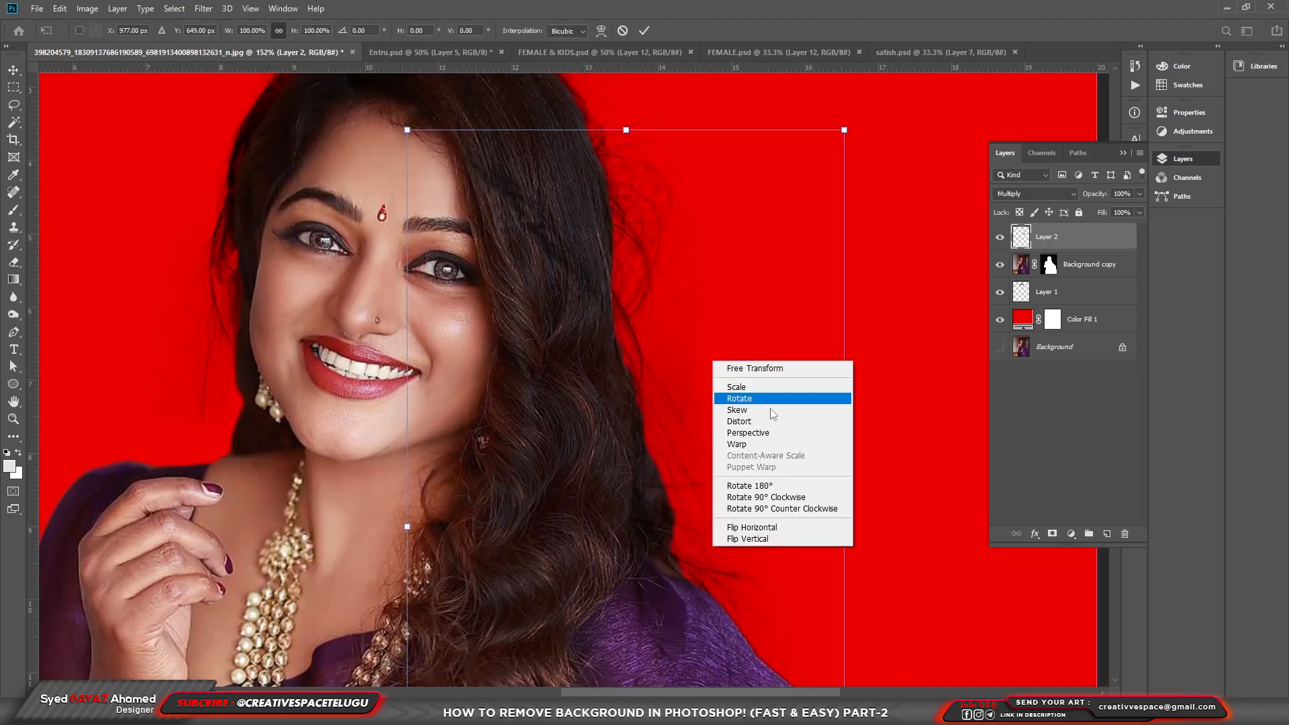
click(756, 449)
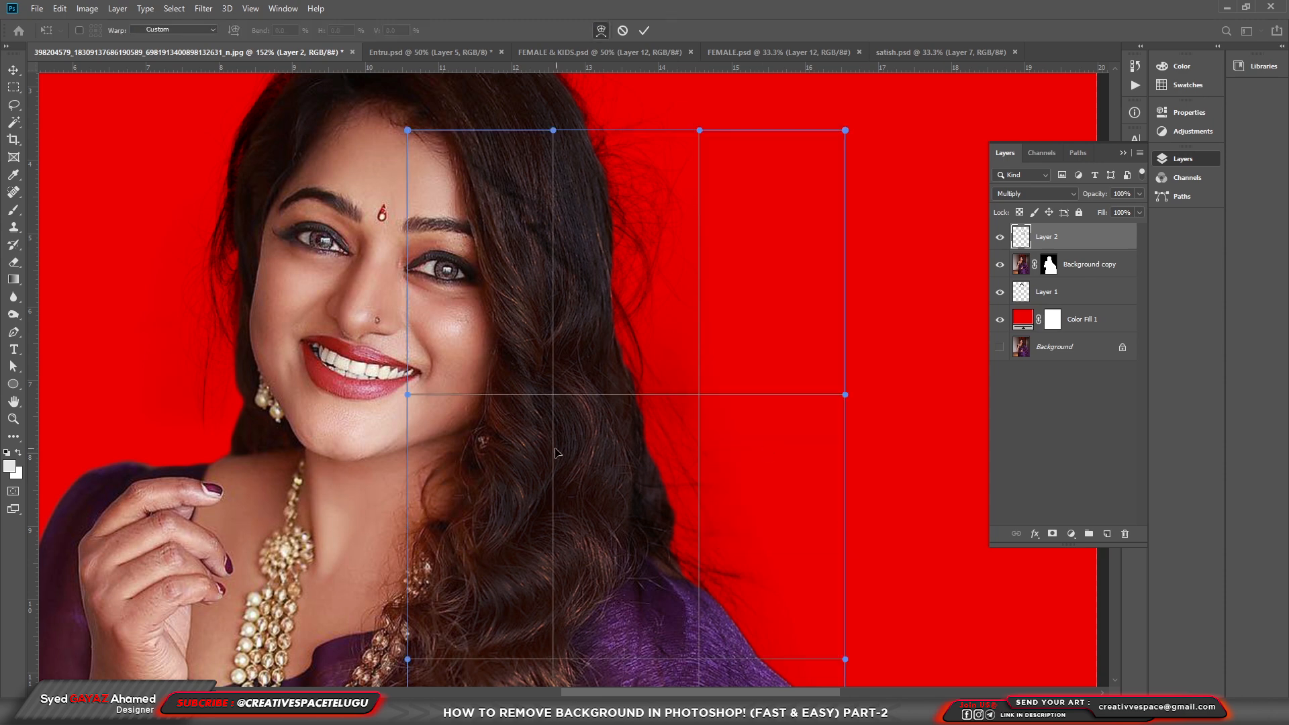
drag(554, 455, 749, 626)
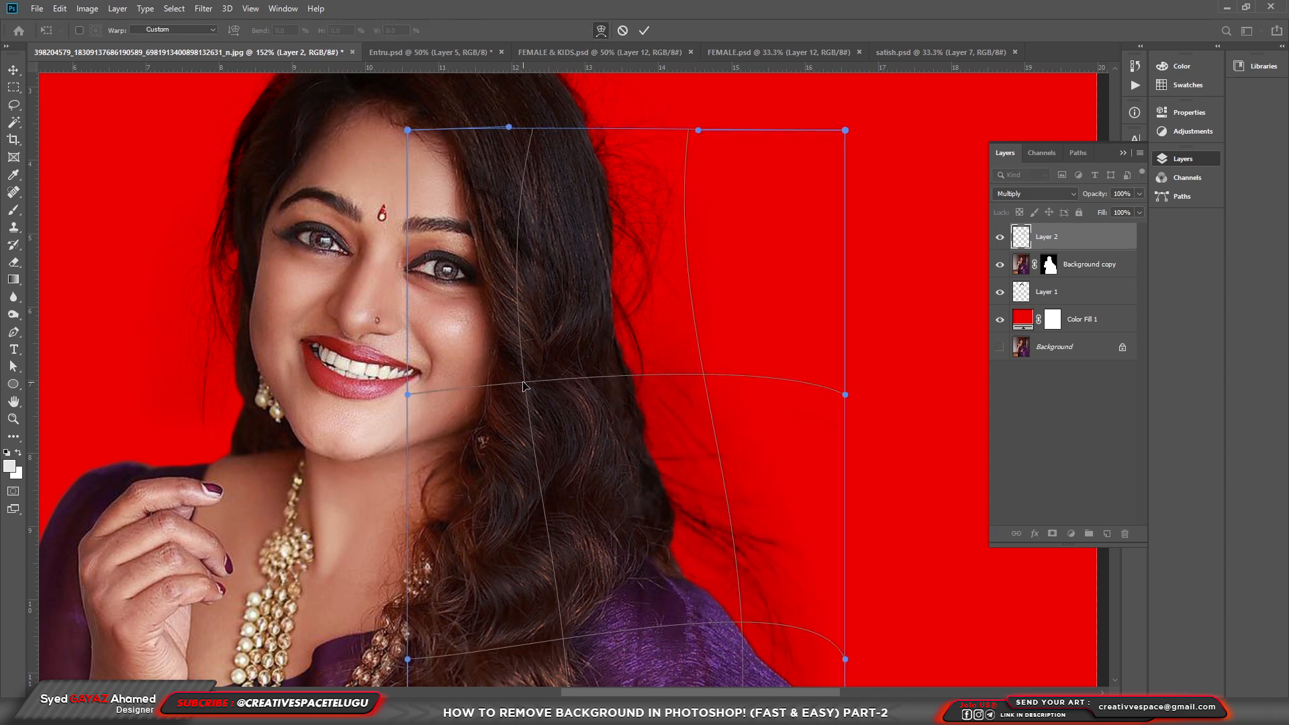
scroll(824, 454, down, 2)
drag(809, 435, 784, 445)
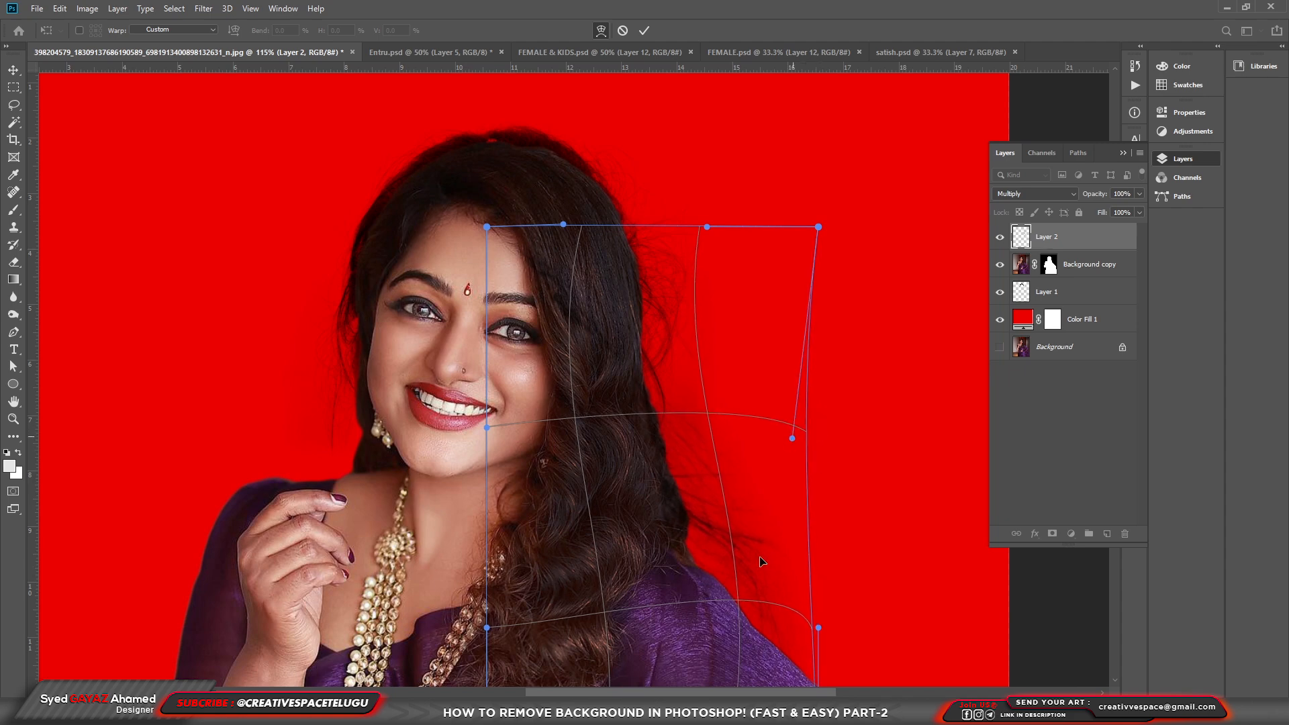
drag(738, 606, 726, 612)
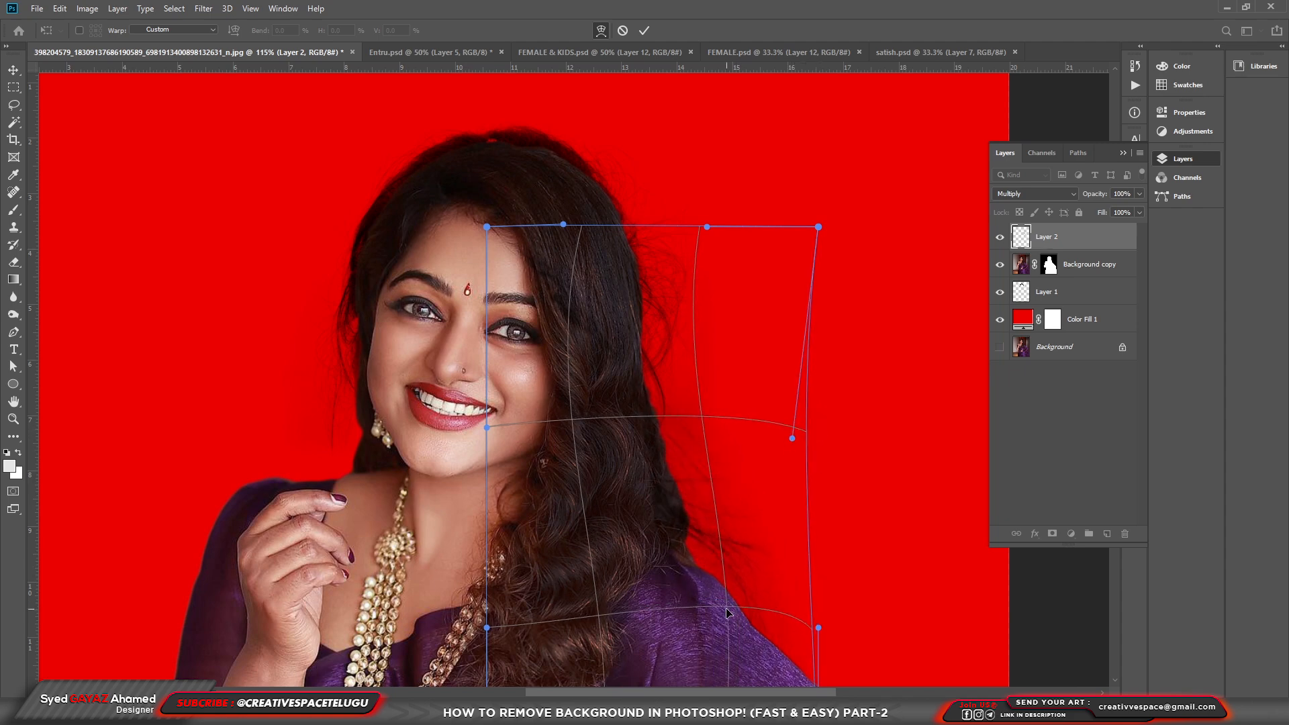
scroll(761, 573, down, 2)
key(Return)
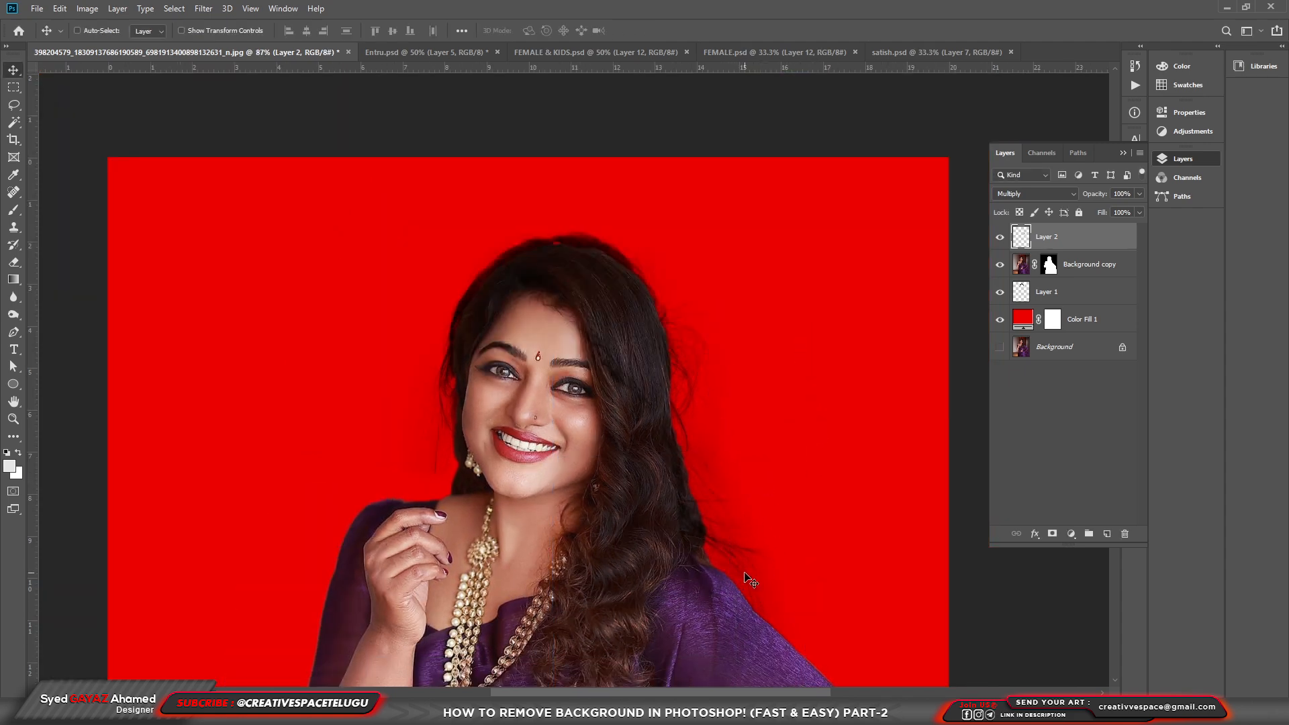
- Look through satish.psd for a suitable hair overlay, shifting the large floral hair overlays to inspect them
click(900, 53)
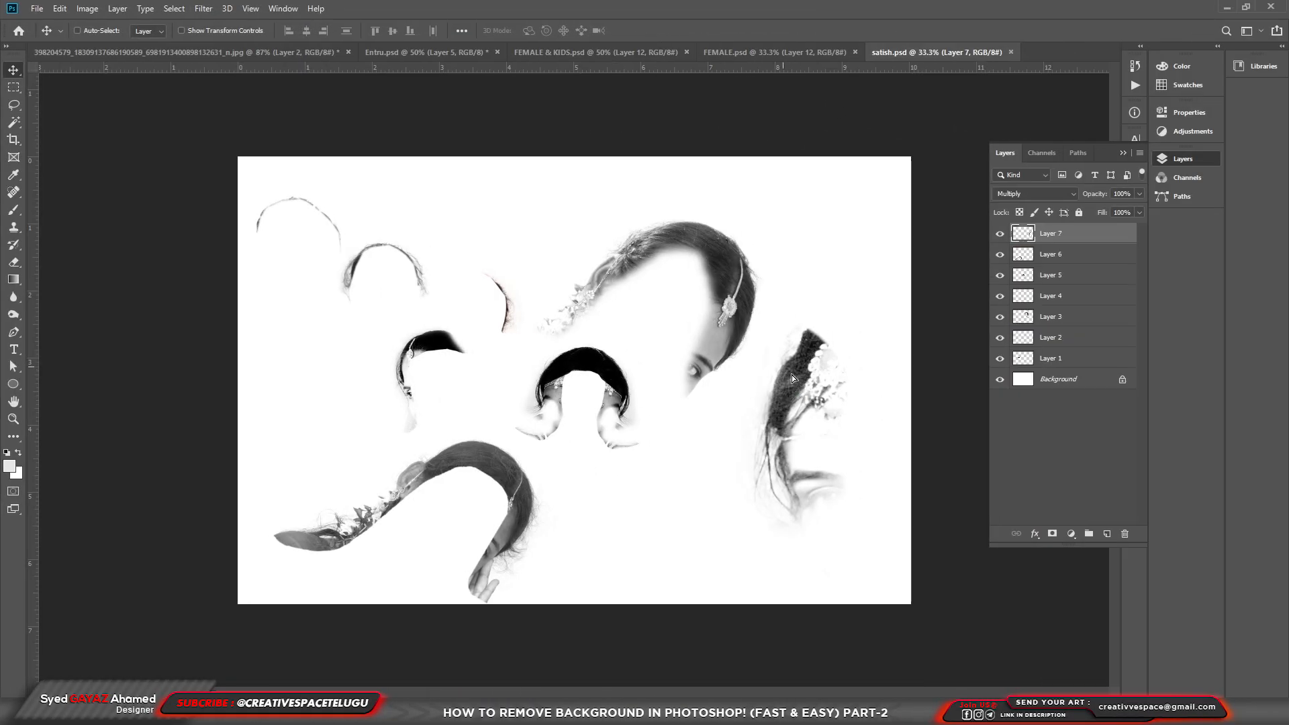
drag(783, 367, 824, 413)
right_click(705, 259)
click(716, 266)
drag(713, 264, 808, 377)
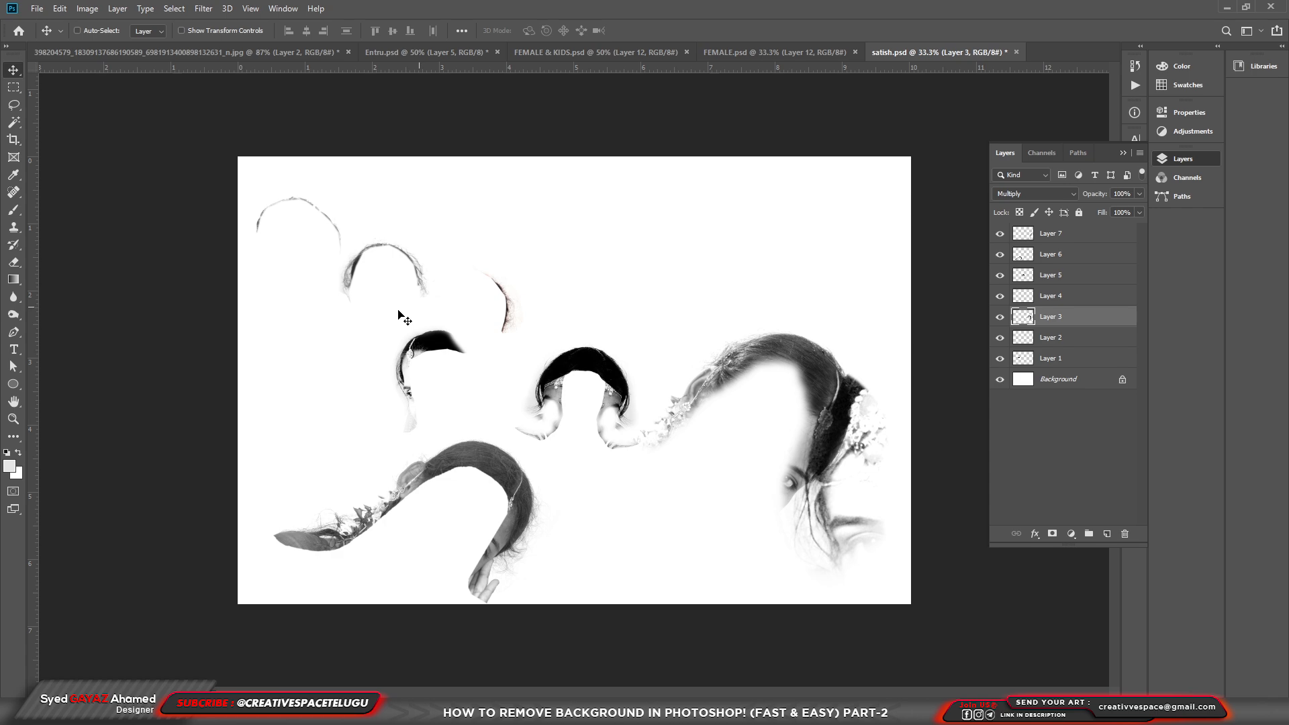
scroll(353, 258, up, 2)
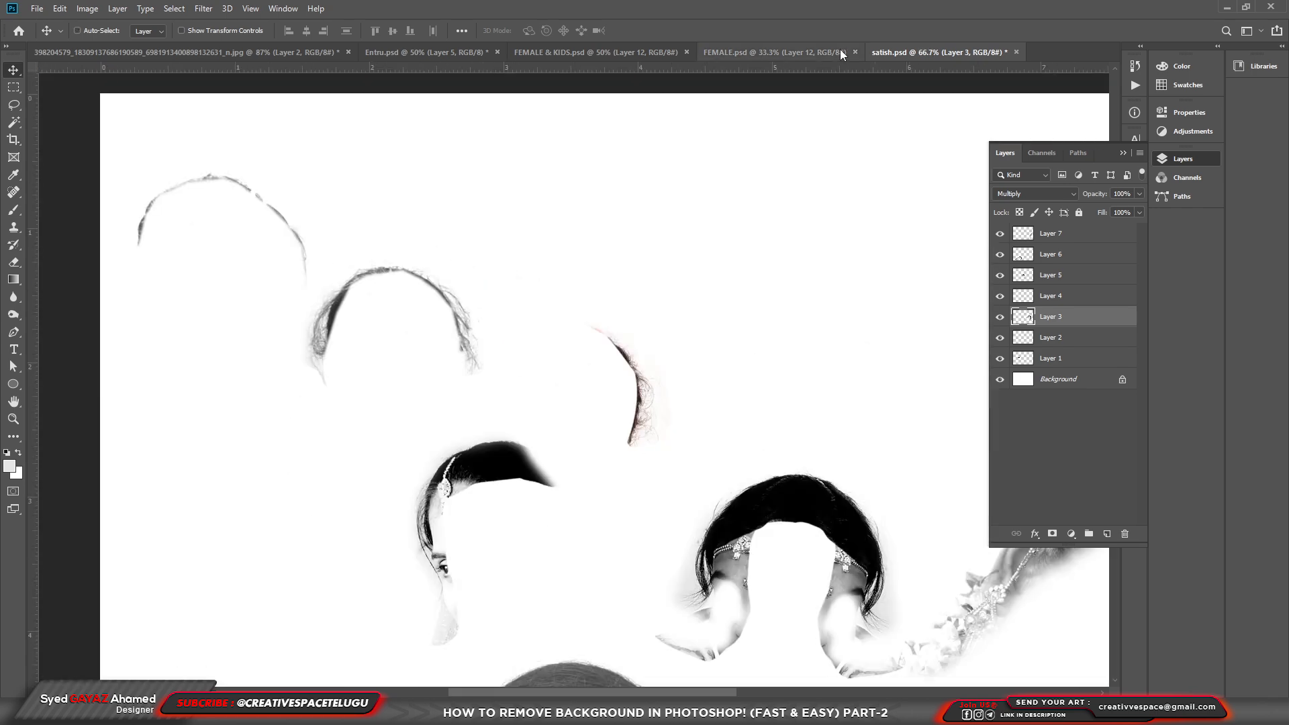
- Look through FEMALE.psd and FEMALE & KIDS.psd for a long-hair overlay, moving overlapping pieces apart
click(808, 60)
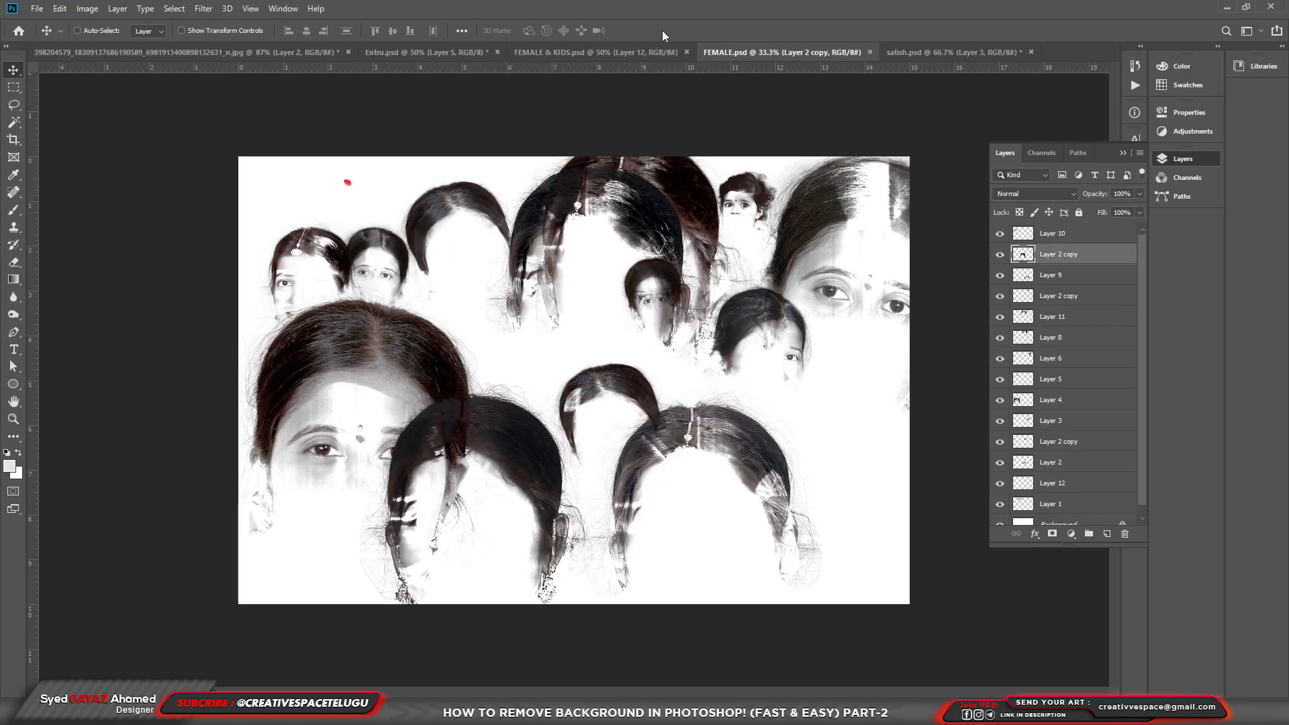
click(582, 53)
right_click(405, 263)
click(422, 272)
drag(416, 271, 339, 316)
drag(303, 385, 453, 327)
- Bring the small girl's wavy long-hair overlay from FEMALE & KIDS.psd into the portrait document as the uppermost layer
right_click(876, 534)
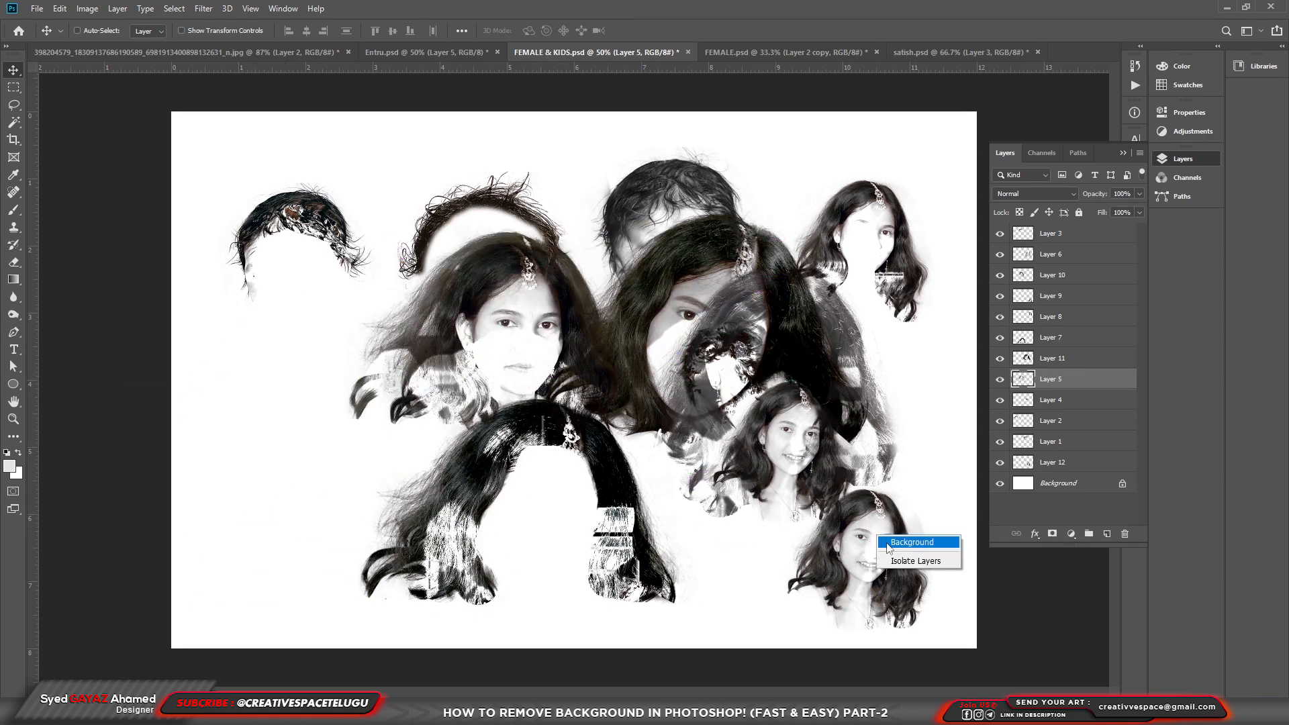
click(885, 541)
right_click(838, 512)
click(859, 519)
drag(863, 515, 919, 365)
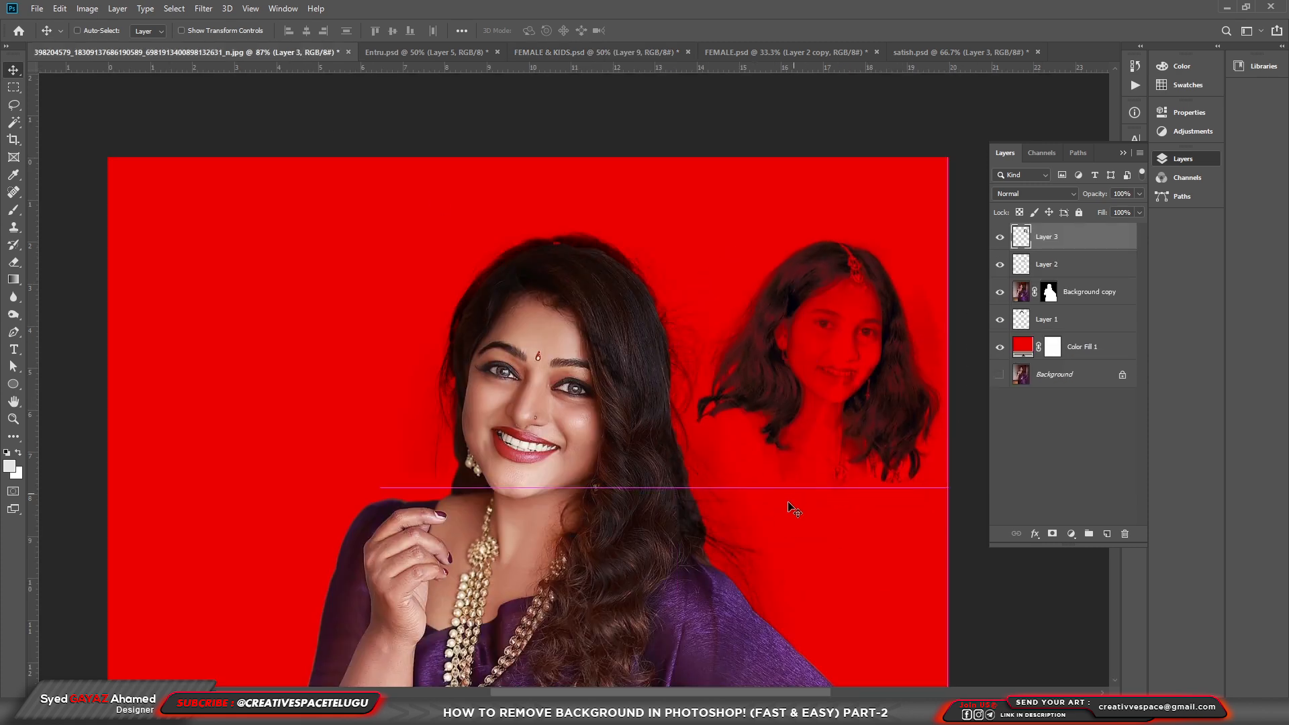
- Delete the warped hair strand overlay, Layer 2, from the portrait document
right_click(728, 540)
click(738, 544)
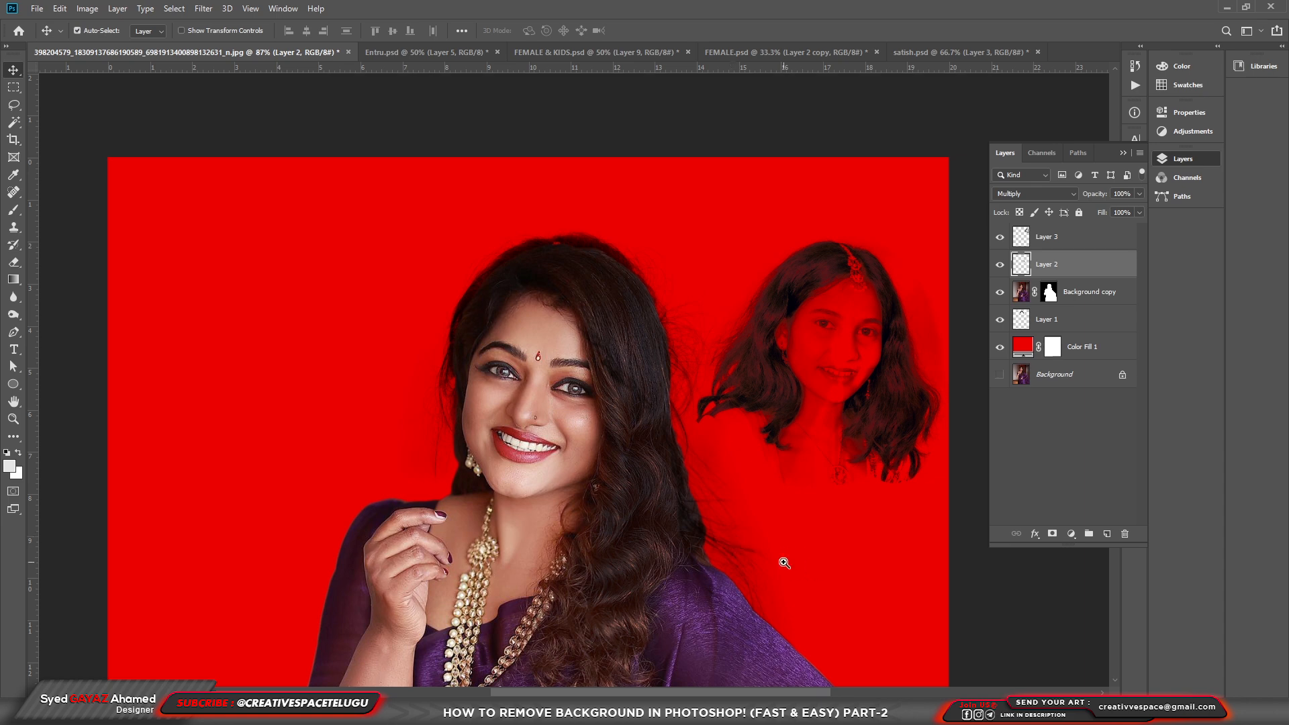
scroll(782, 562, up, 1)
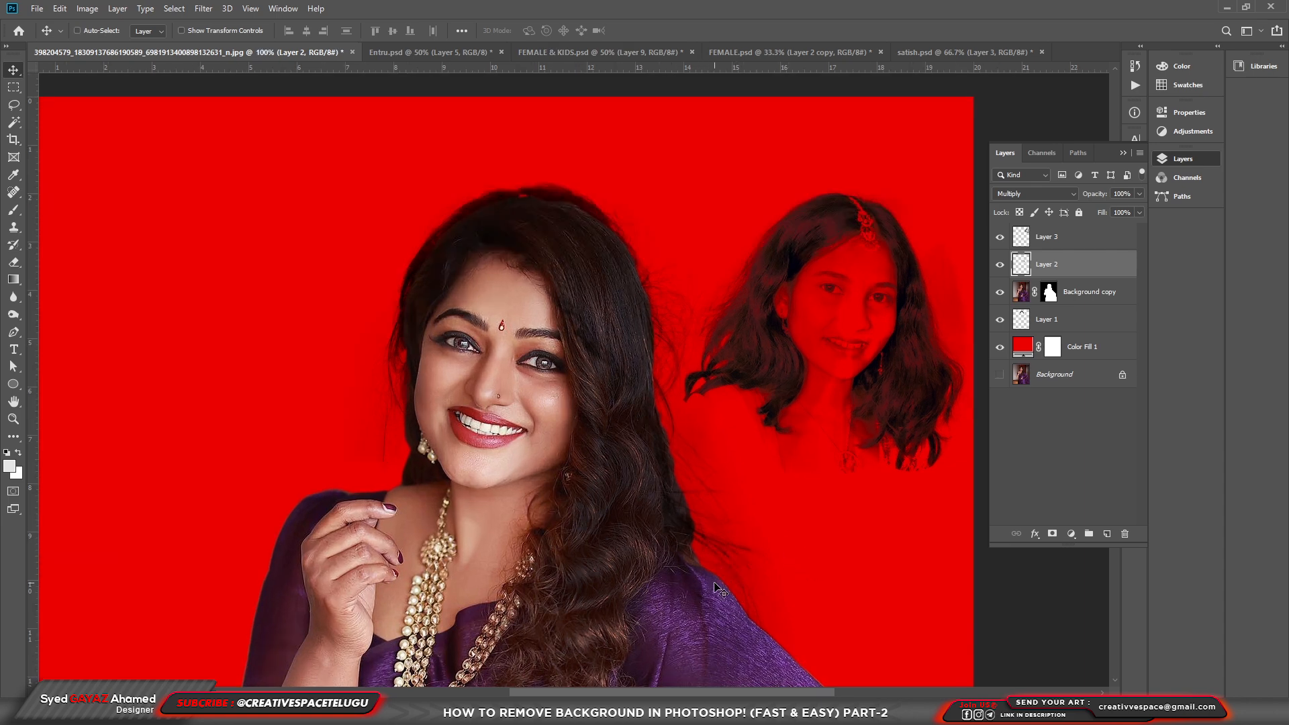
key(Delete)
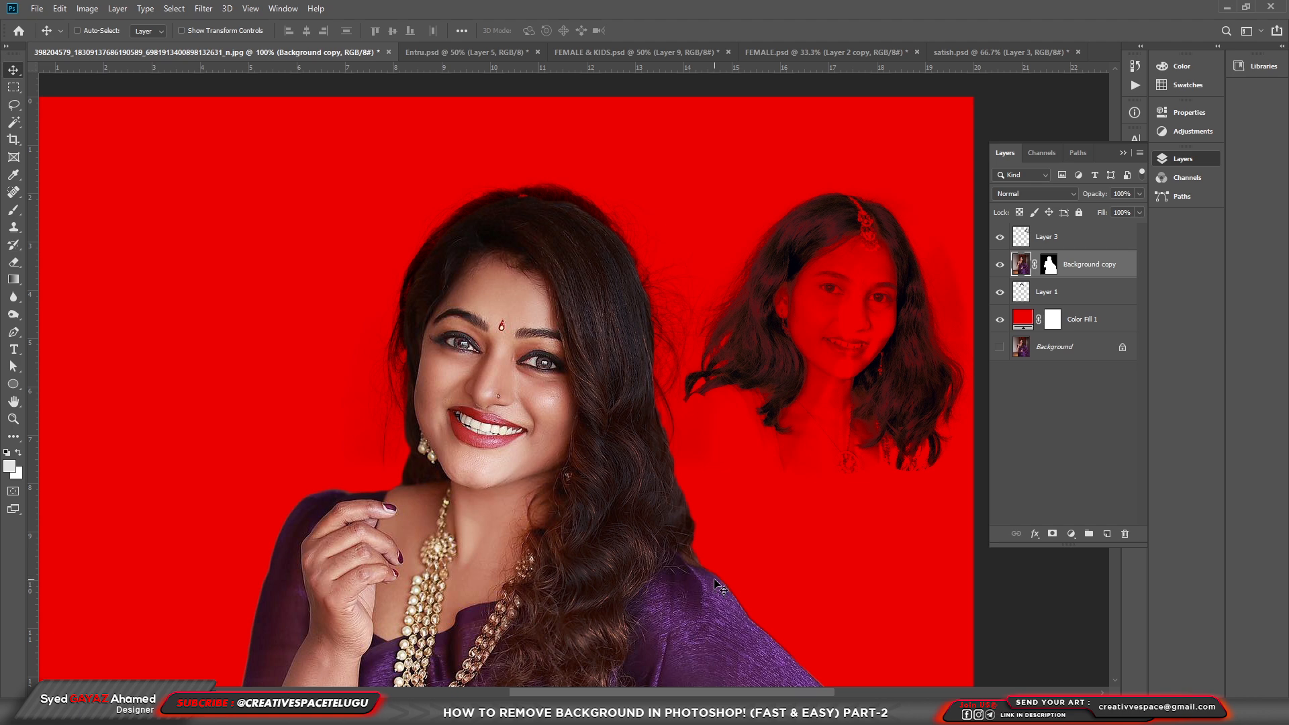
- Select the girl's long-hair overlay and move it closer to the outer edge of the woman's wavy hair
right_click(836, 313)
click(872, 334)
right_click(813, 333)
click(842, 339)
drag(871, 328, 749, 416)
- Flip the long-hair overlay horizontally and position it over the woman's long wavy hair
key(ctrl+t)
drag(802, 335, 897, 339)
right_click(791, 341)
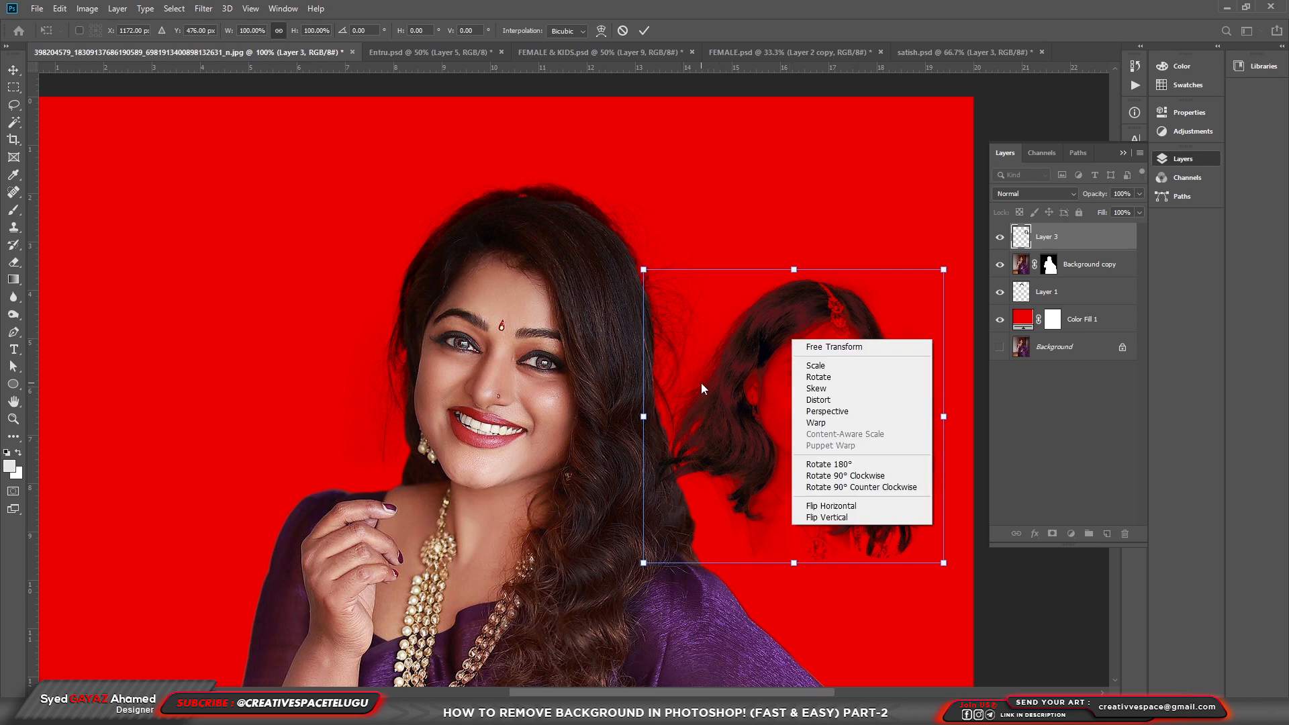
click(866, 329)
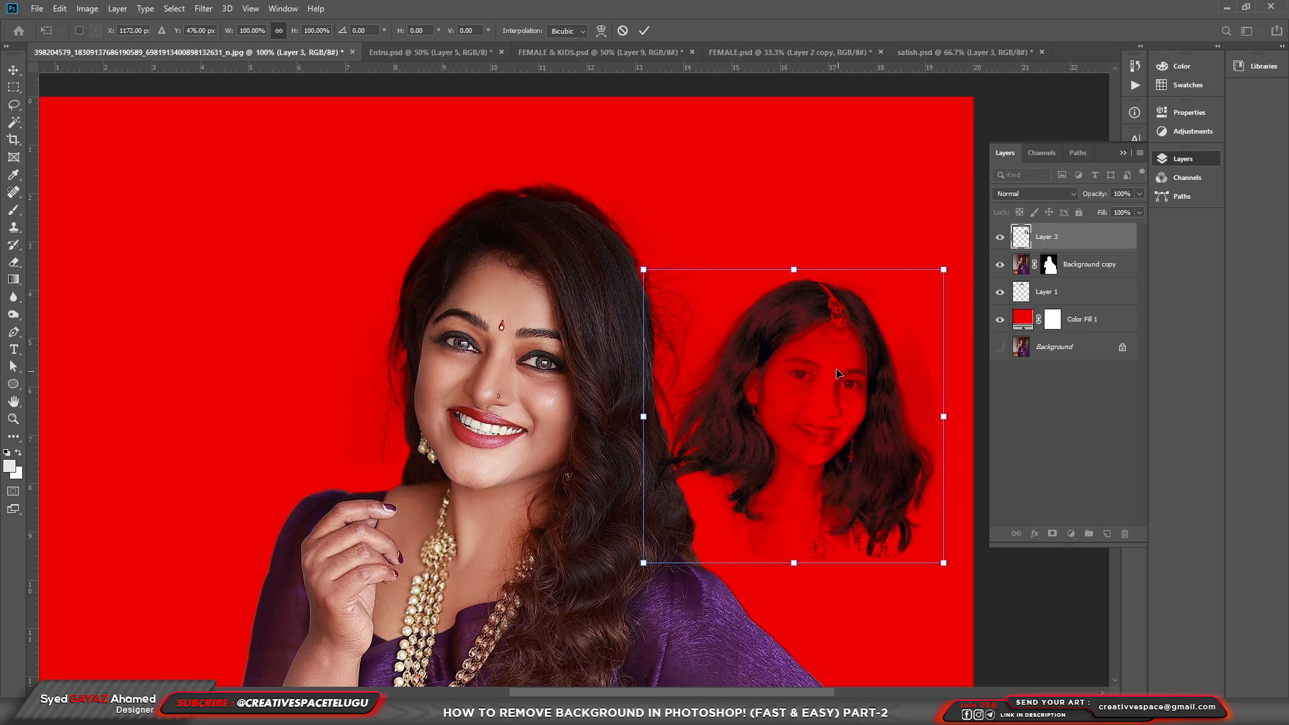
right_click(792, 403)
click(858, 566)
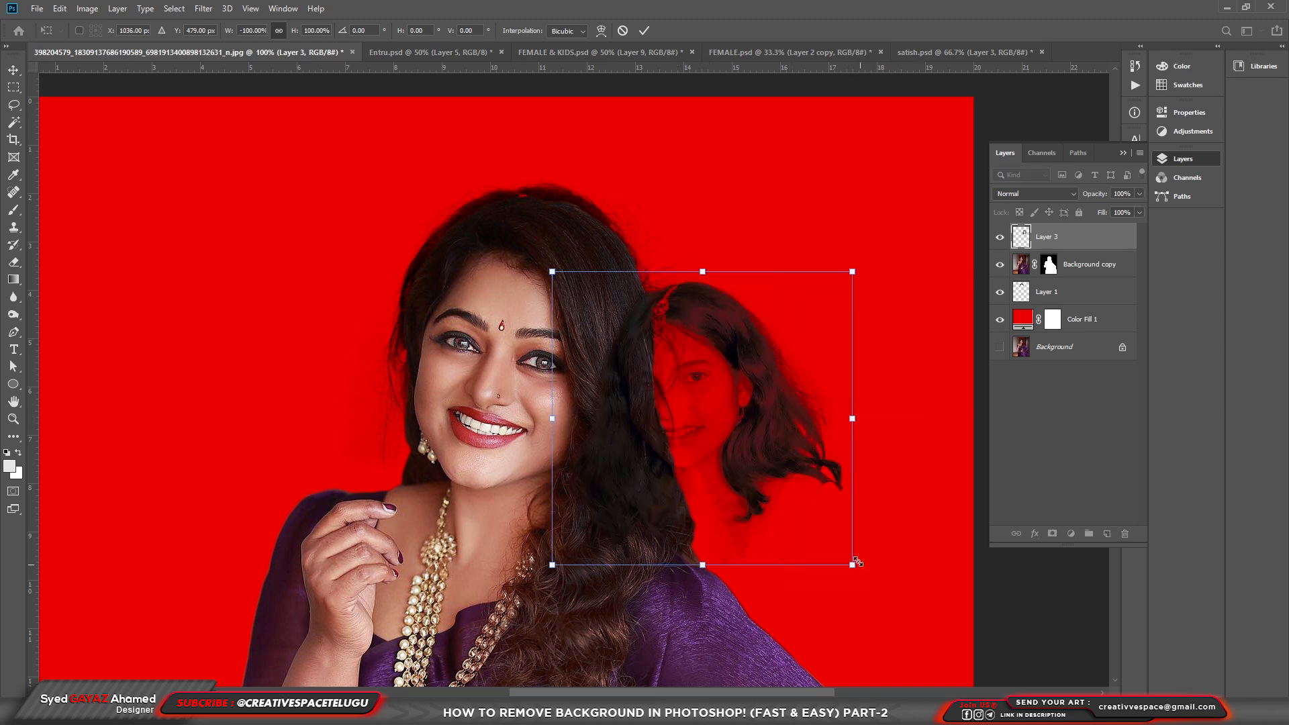
drag(767, 396, 676, 462)
- Rotate and enlarge the long-hair overlay so its outer strands run along the woman's hair edge down to the shoulder
ctrl+click(719, 566)
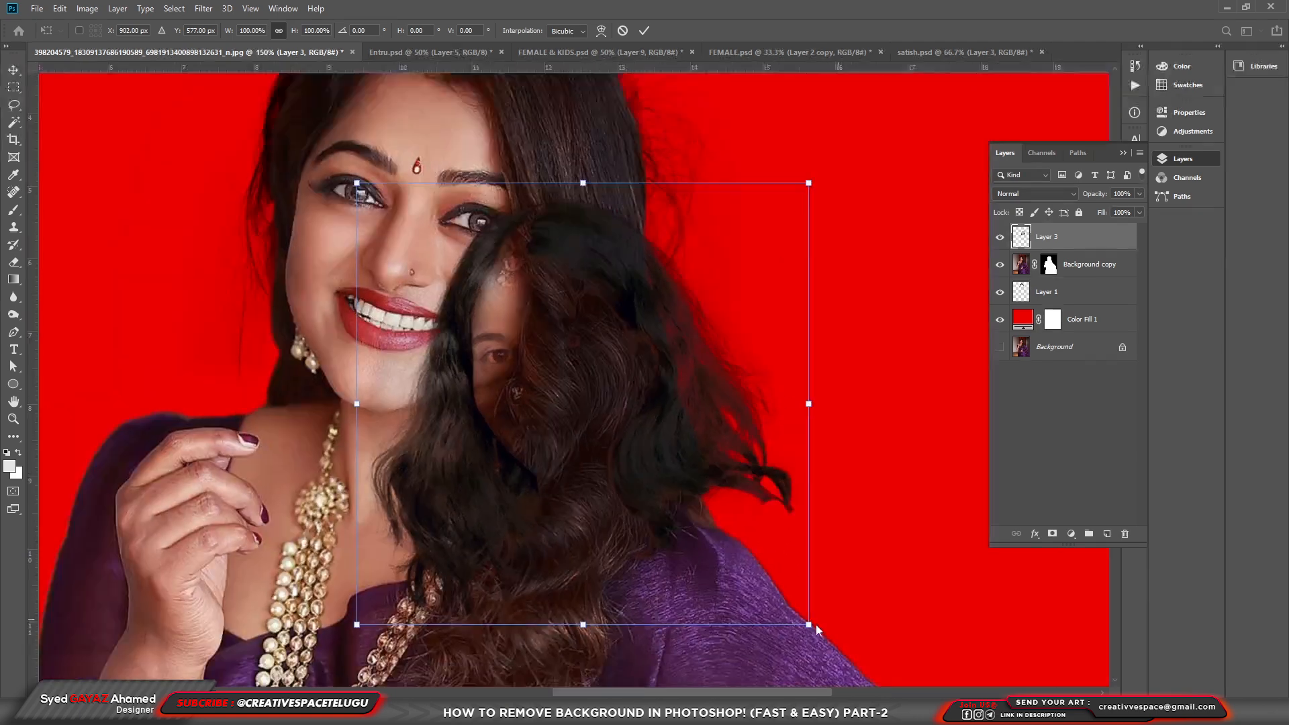
drag(817, 628, 676, 351)
key(Return)
key(ctrl+t)
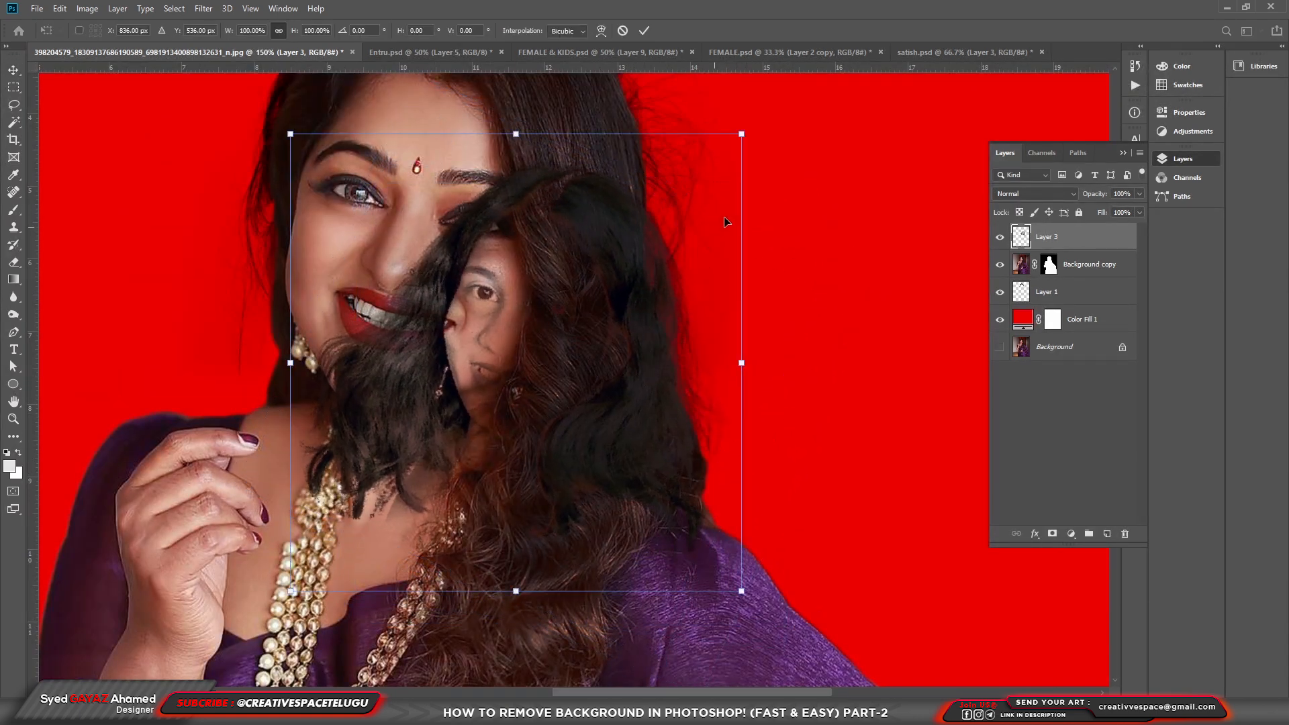
drag(747, 126, 792, 80)
drag(710, 196, 688, 218)
key(Return)
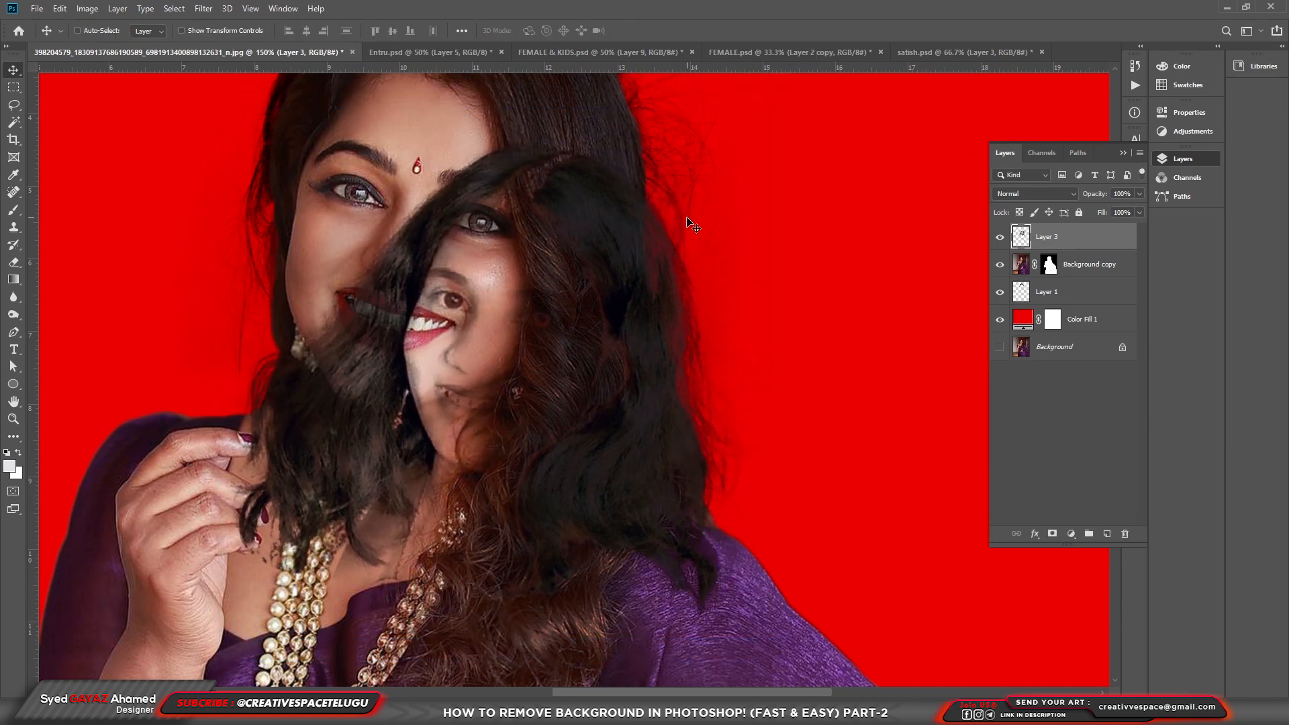
- Send the long-hair overlay beneath the cut-out layer and nudge it down along the hair edge
key(ctrl+[)
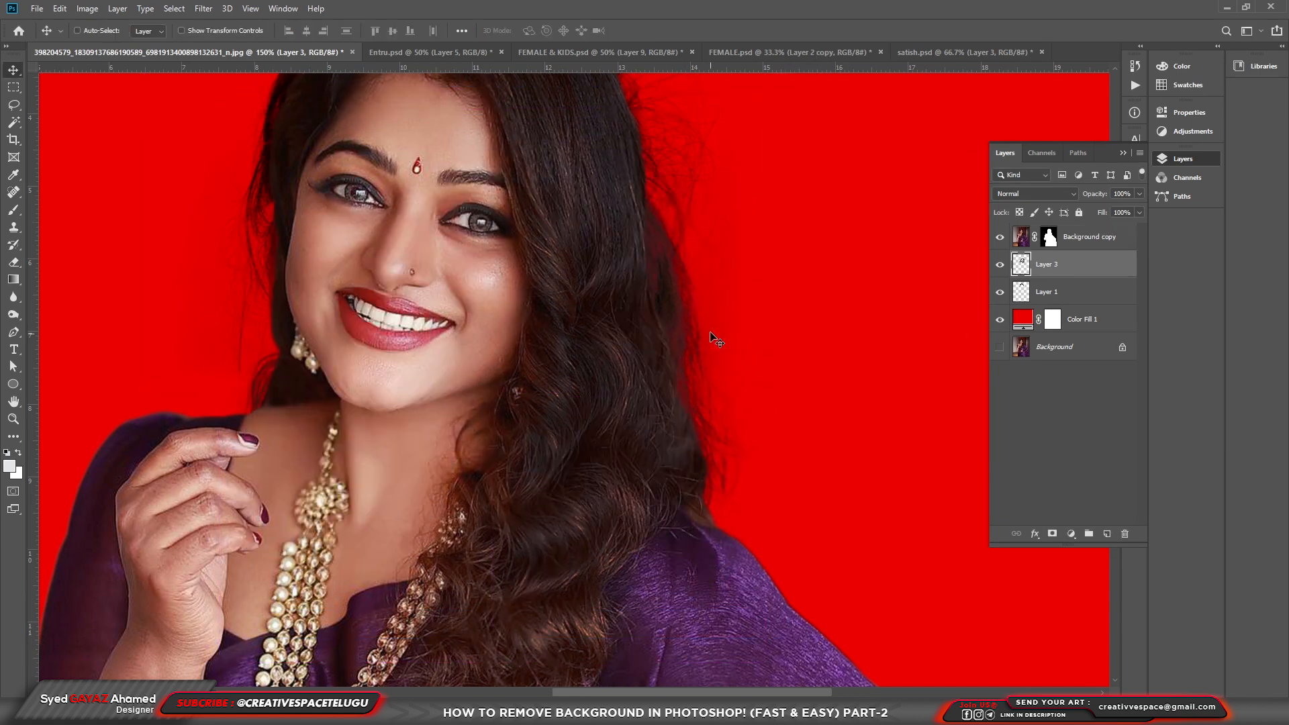
mouse_move(715, 367)
mouse_down()
mouse_move(700, 376)
mouse_move(712, 392)
mouse_up()
key(ctrl)
- Warp the long-hair overlay so its loose strands follow the outer curve of the woman's hair
key(ctrl+t)
right_click(806, 229)
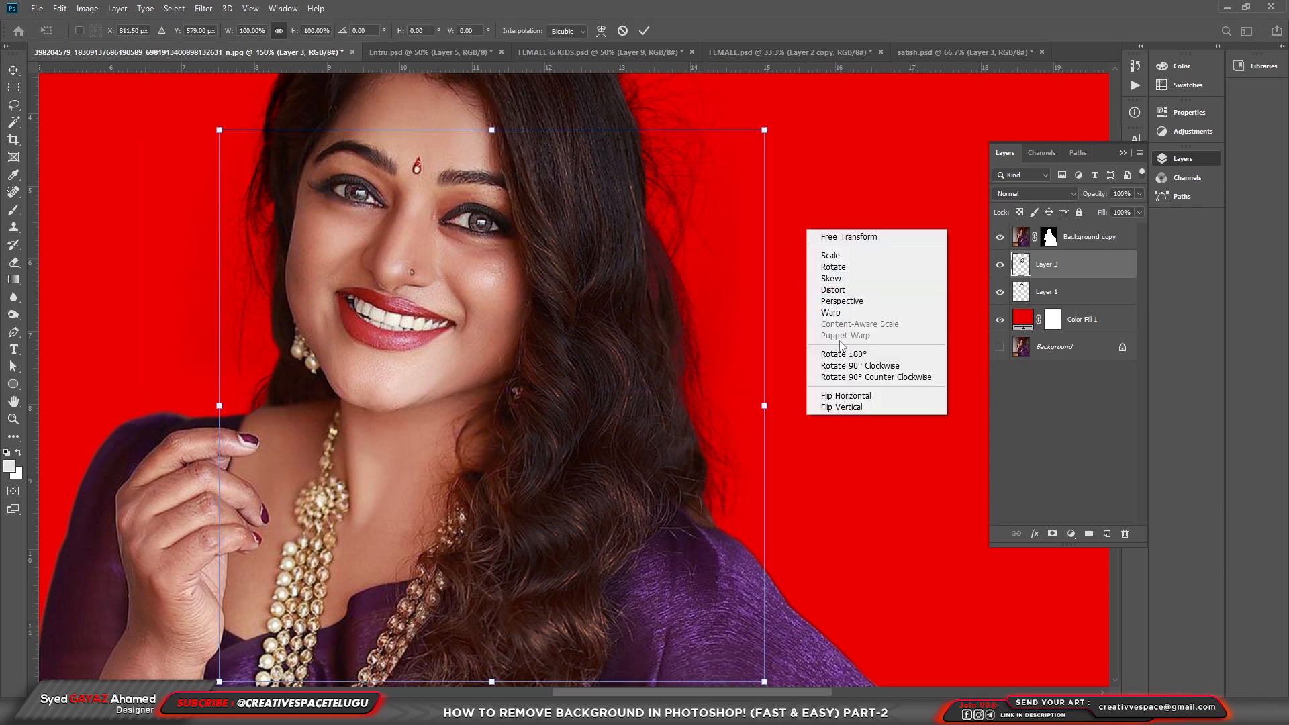
click(831, 312)
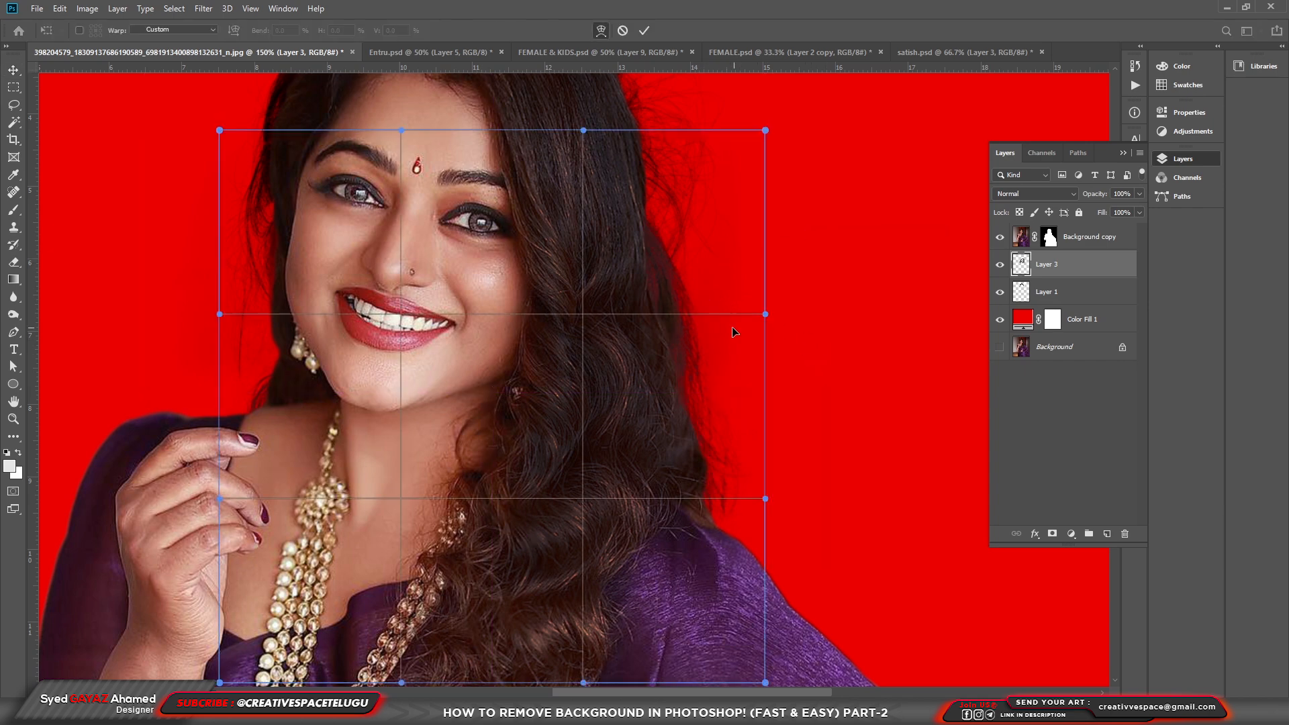
drag(581, 315, 563, 300)
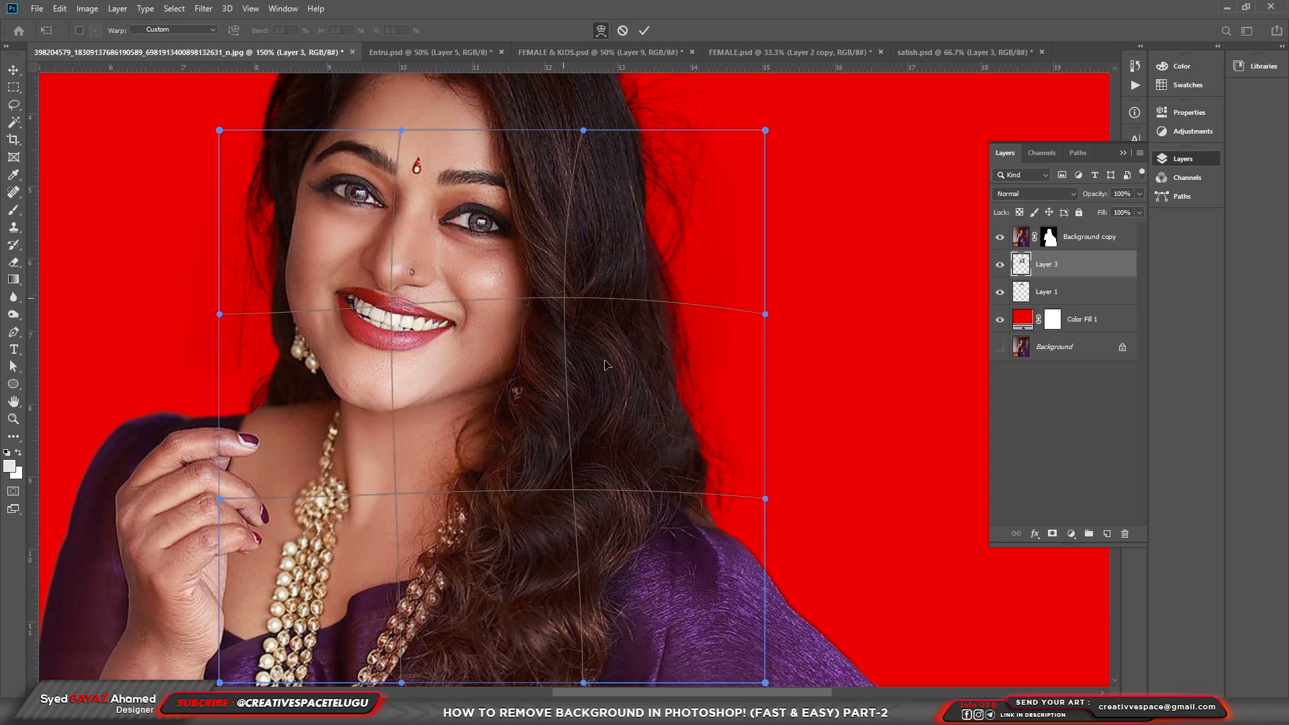
drag(766, 500, 802, 495)
key(Return)
scroll(703, 250, down, 2)
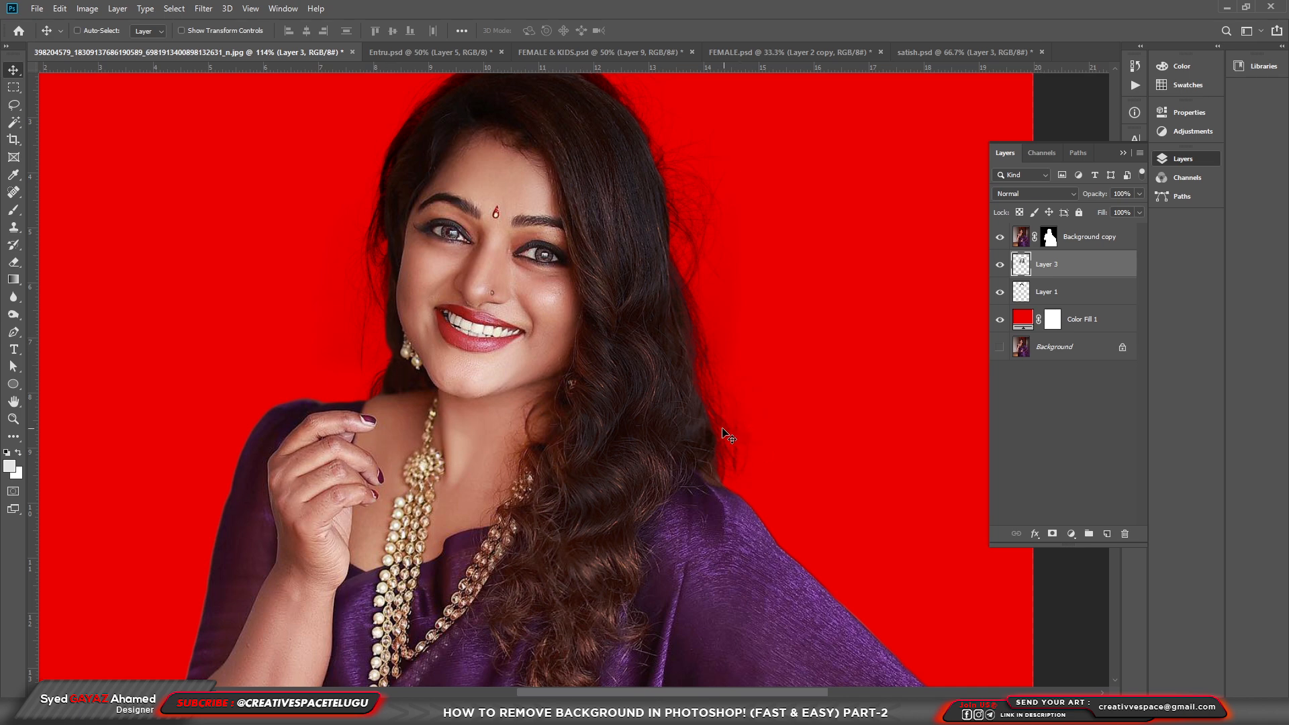
- Duplicate the long-hair overlay, rotate the copy to -17.65° and fit it behind the hair above the woman's raised-hand shoulder
drag(714, 428, 619, 408)
drag(396, 331, 463, 335)
key(ctrl+t)
drag(759, 618, 783, 561)
drag(566, 414, 552, 377)
drag(808, 619, 822, 576)
drag(593, 436, 611, 412)
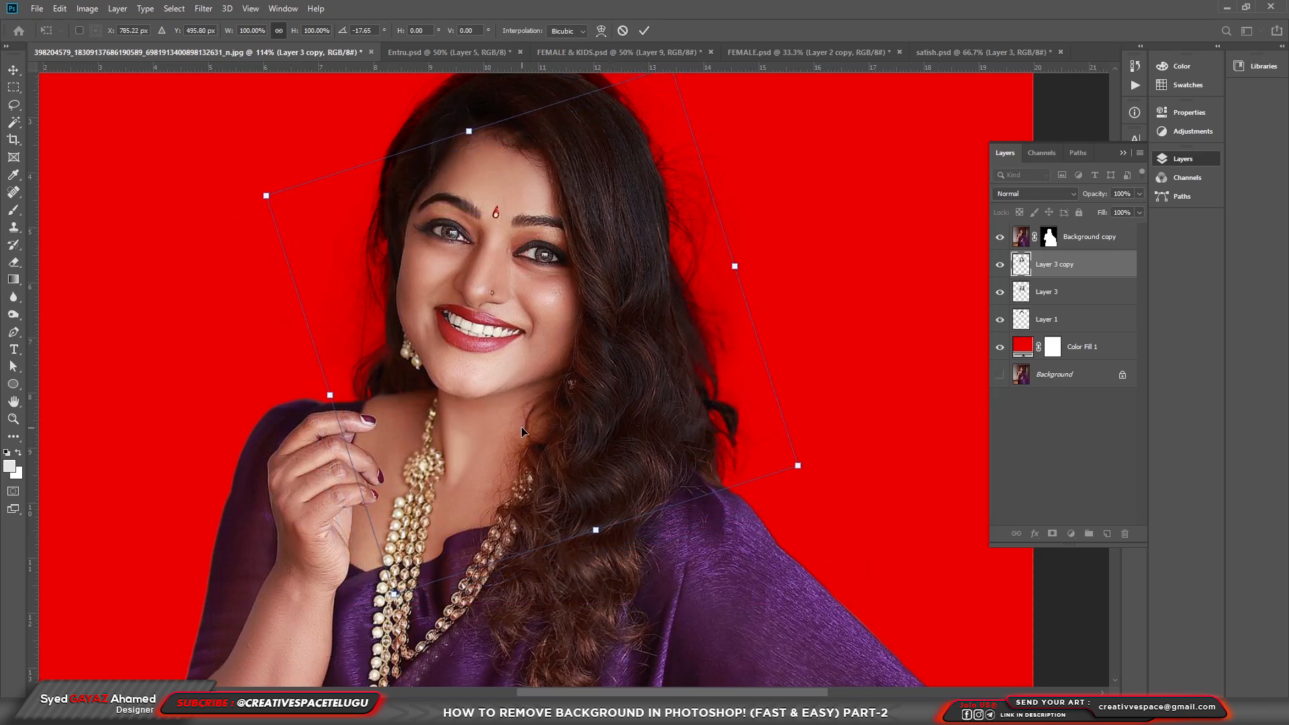
key(Return)
- Select the copied long-hair overlay and pull it out beside the woman to expose its outer hair and surrounding residue
scroll(330, 311, up, 3)
ctrl+click(414, 393)
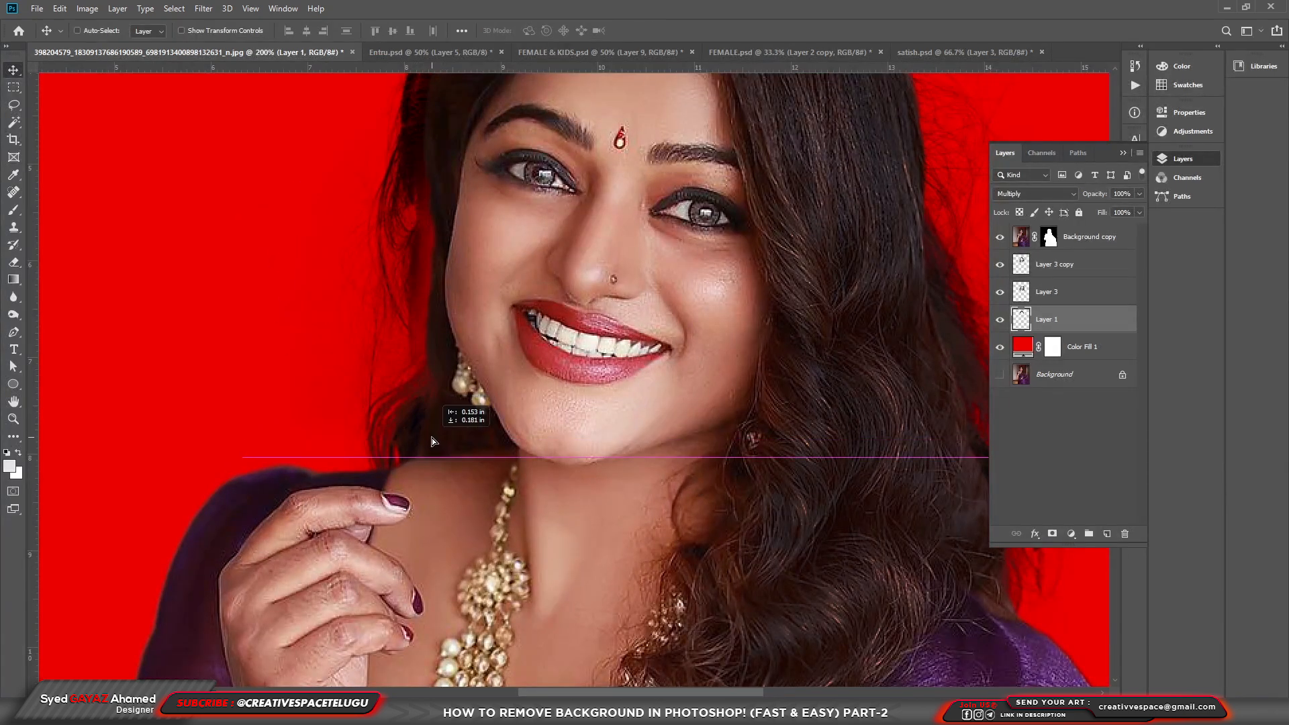
right_click(388, 443)
click(396, 448)
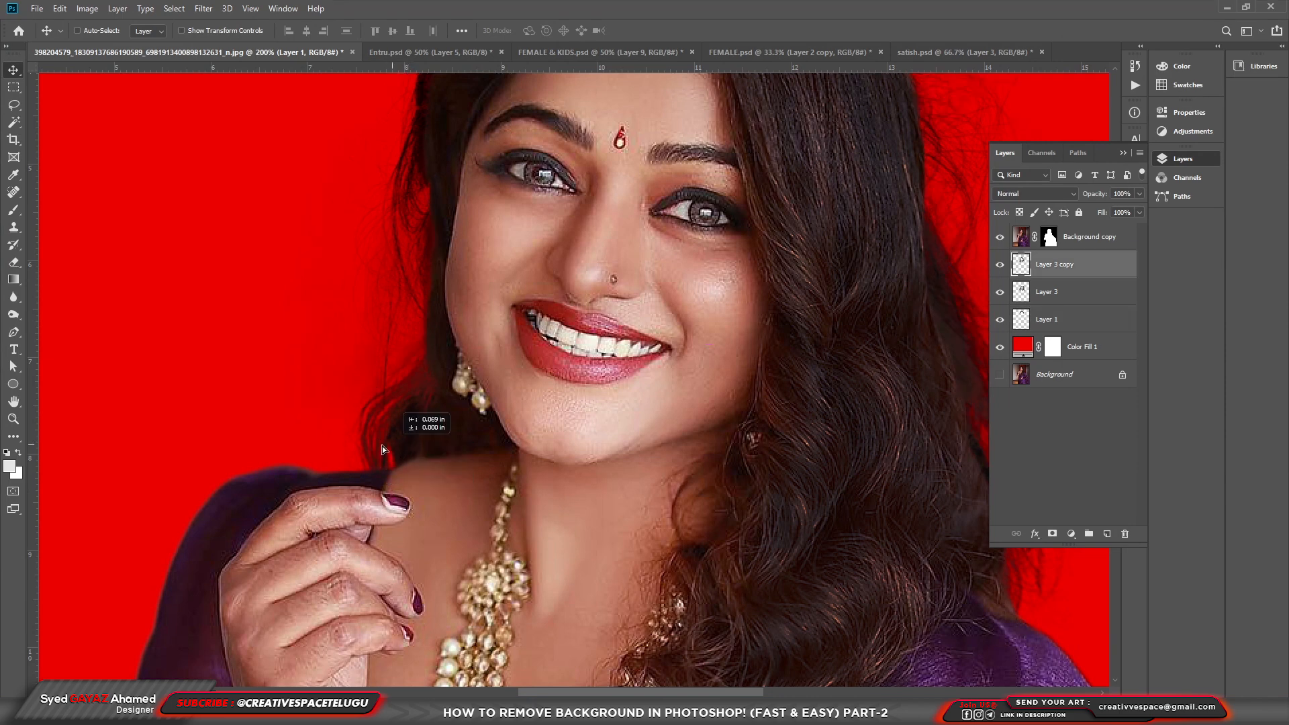
drag(402, 421, 144, 392)
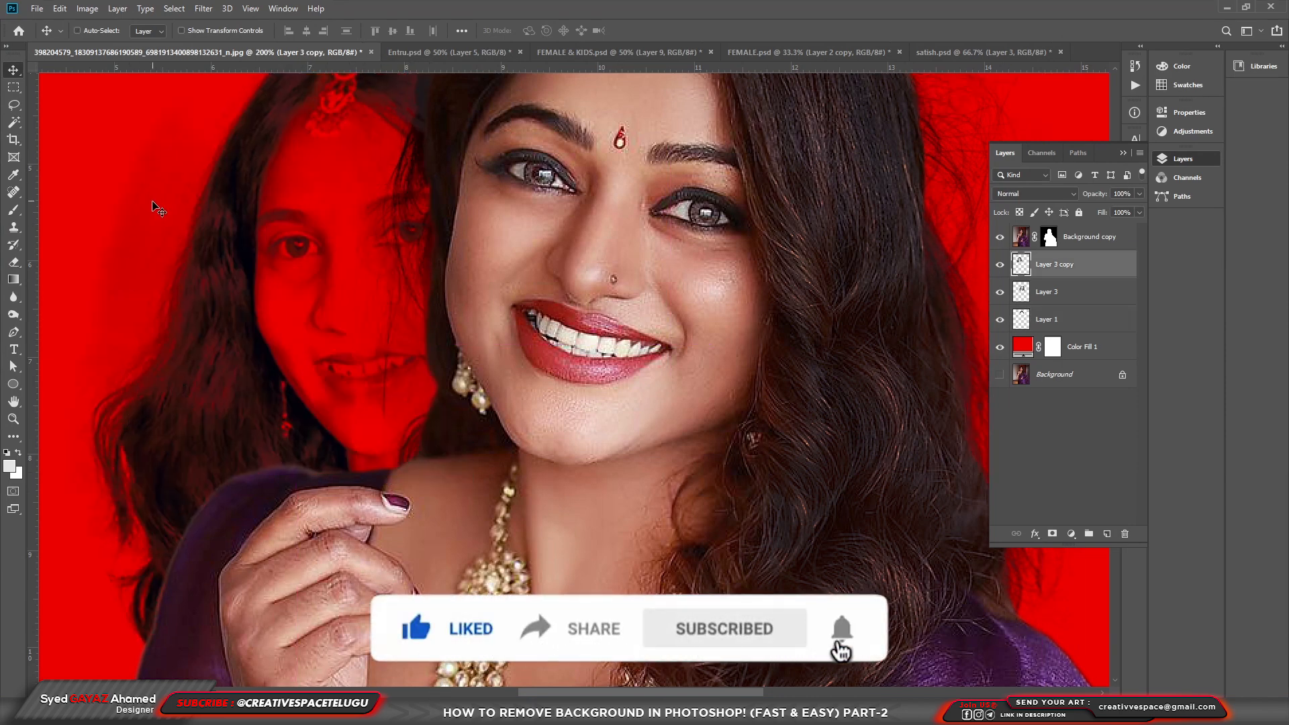
drag(276, 238, 275, 237)
- Erase the faint residue beside the copied overlay's hair with a soft 125 px Eraser and return the copy behind the woman's hair
key(e)
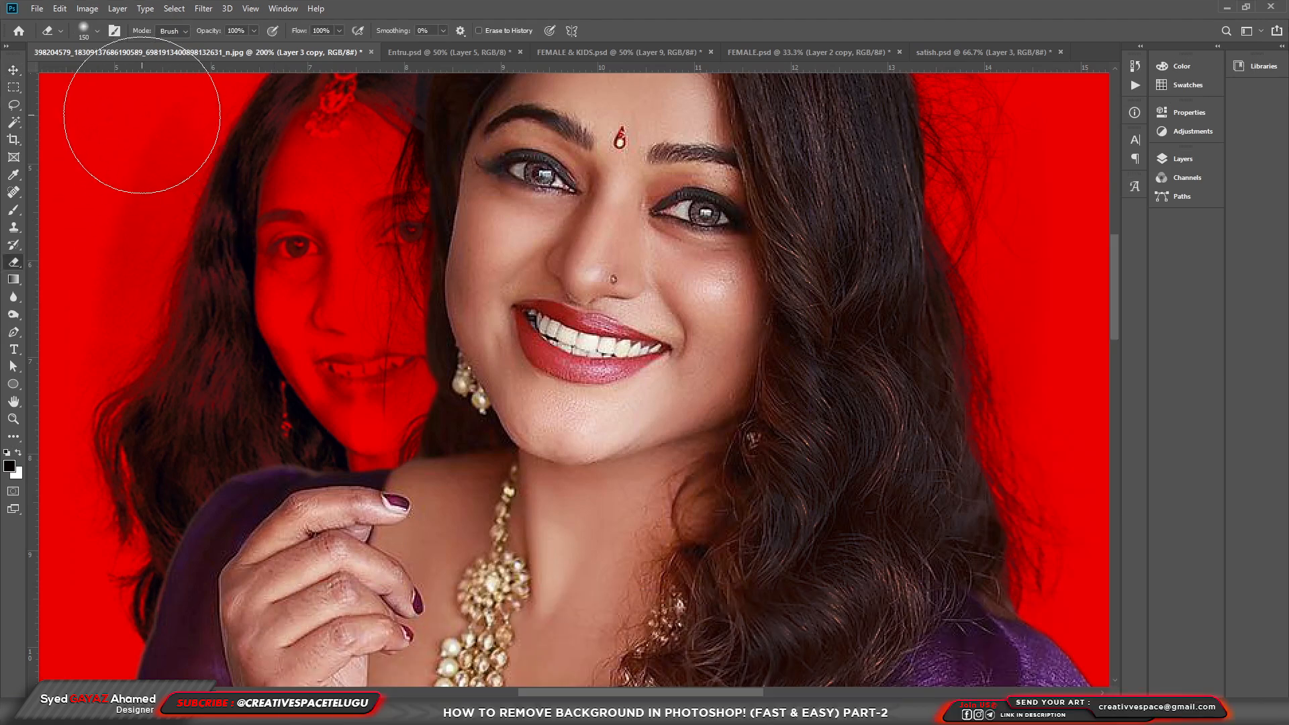
key(bracketleft)
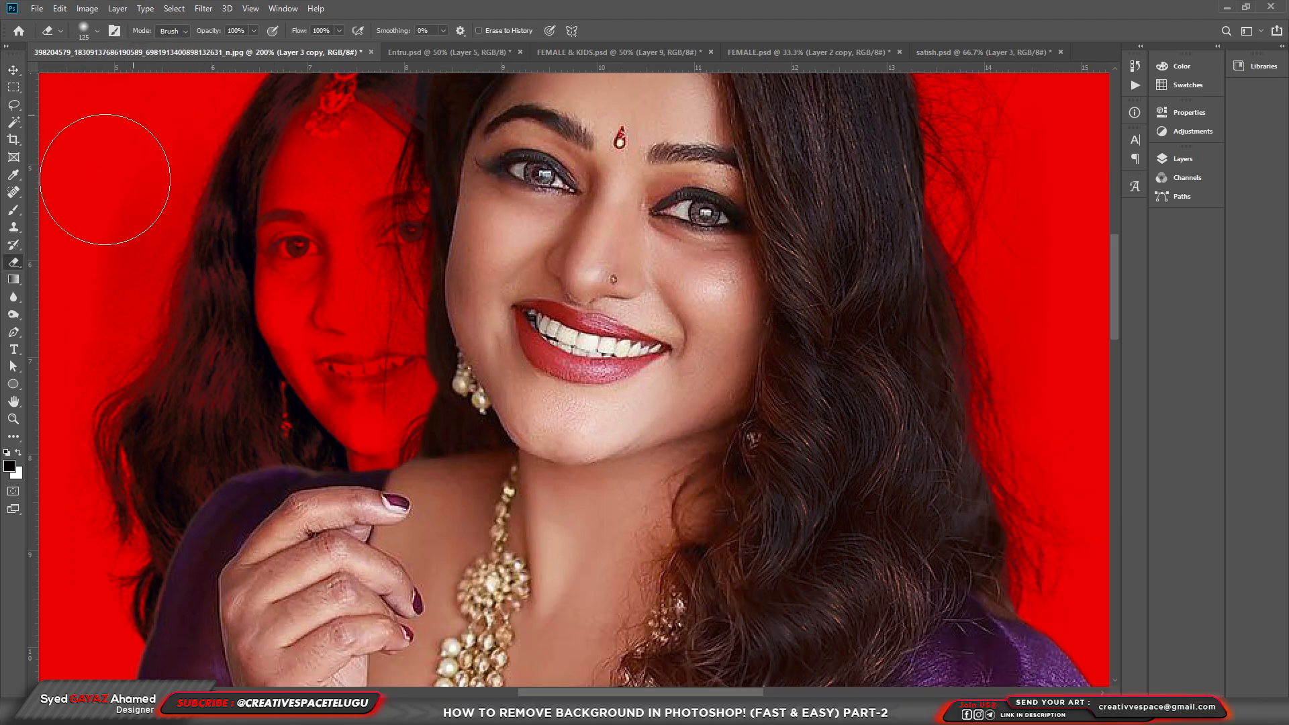
click(9, 73)
drag(277, 389, 502, 400)
drag(473, 375, 480, 394)
scroll(482, 465, down, 4)
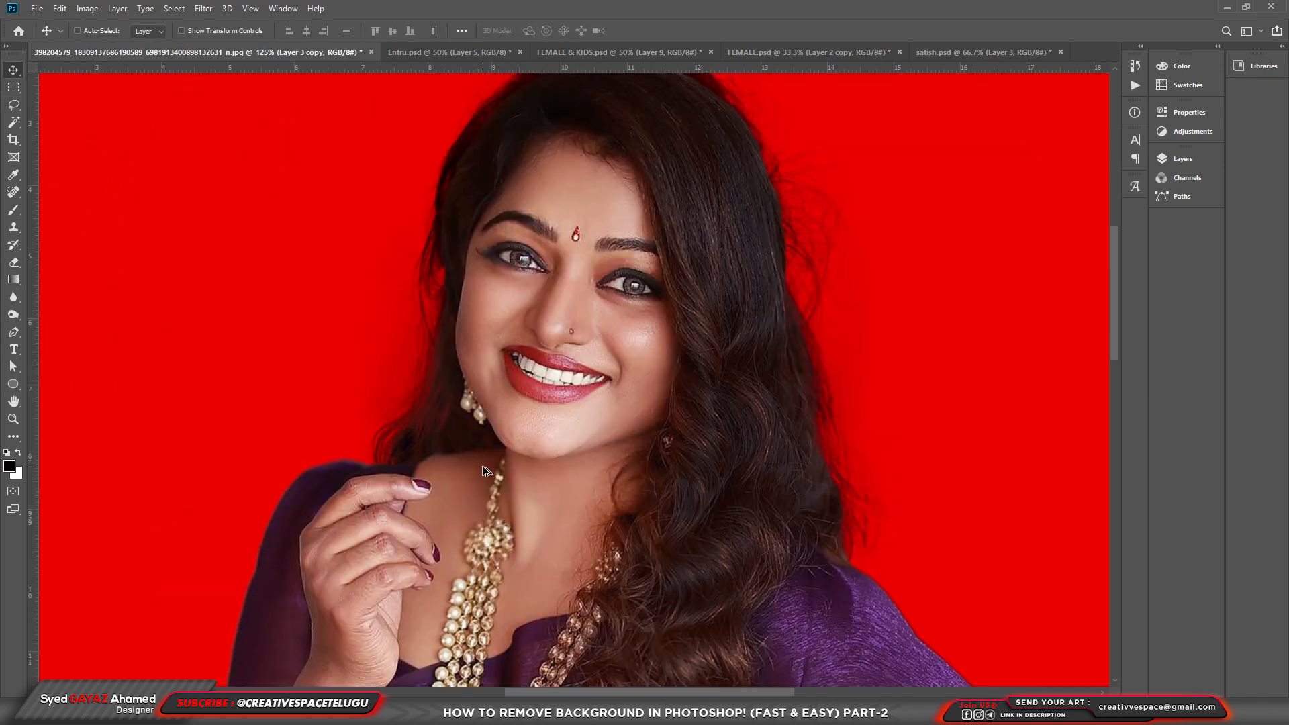
scroll(488, 468, down, 1)
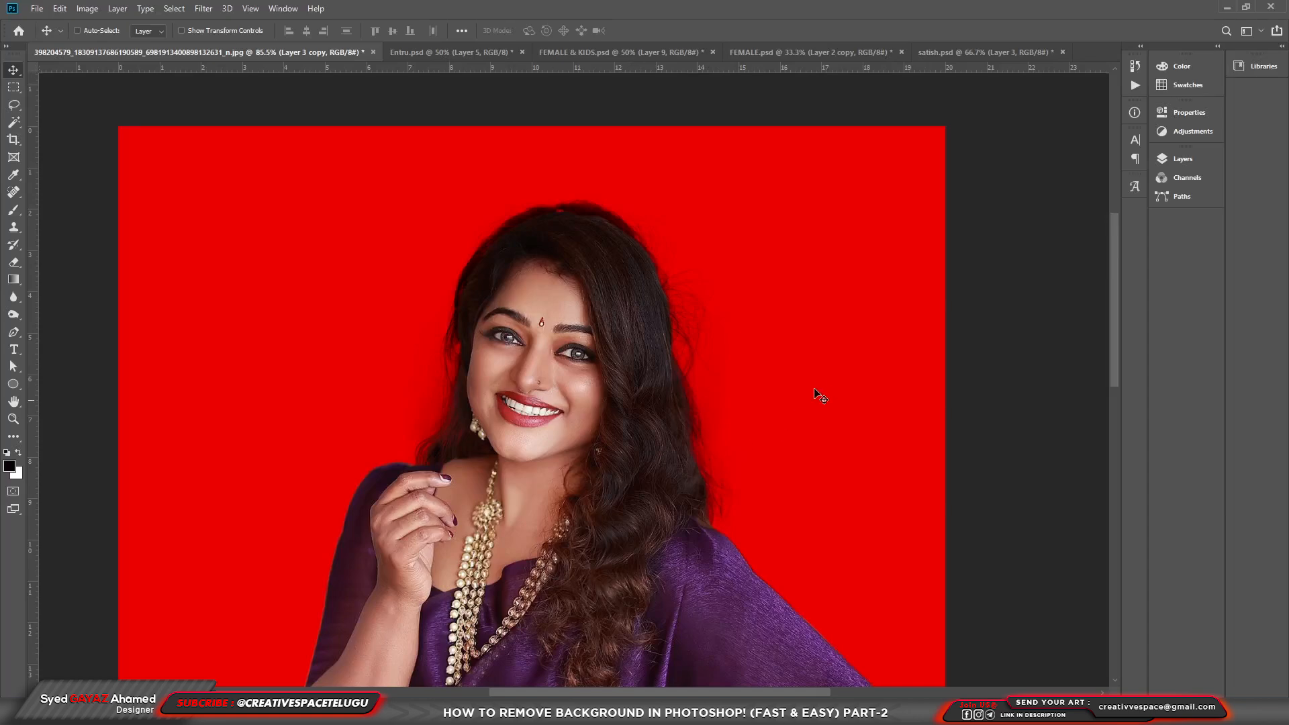
- Change the red colour fill behind the woman to white
scroll(839, 415, down, 2)
ctrl+click(891, 416)
key(ctrl+BackSpace)
scroll(782, 422, down, 2)
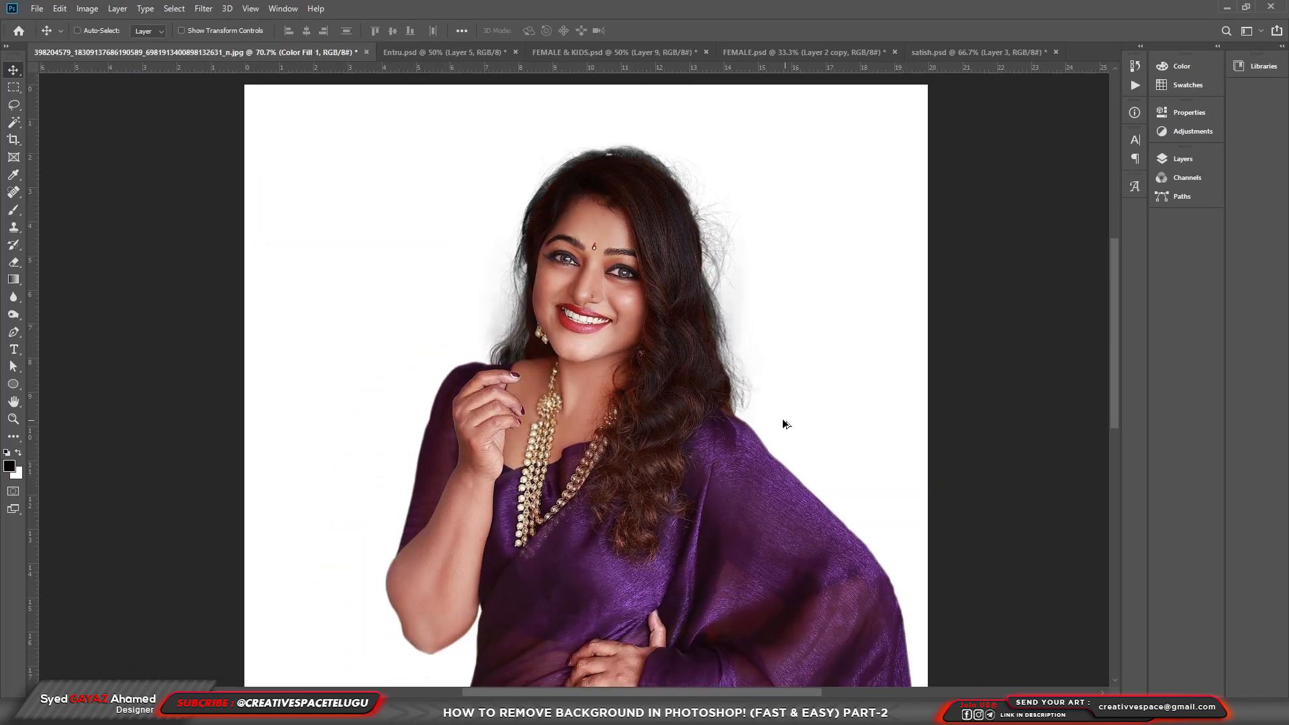
key(F6)
key(F6)
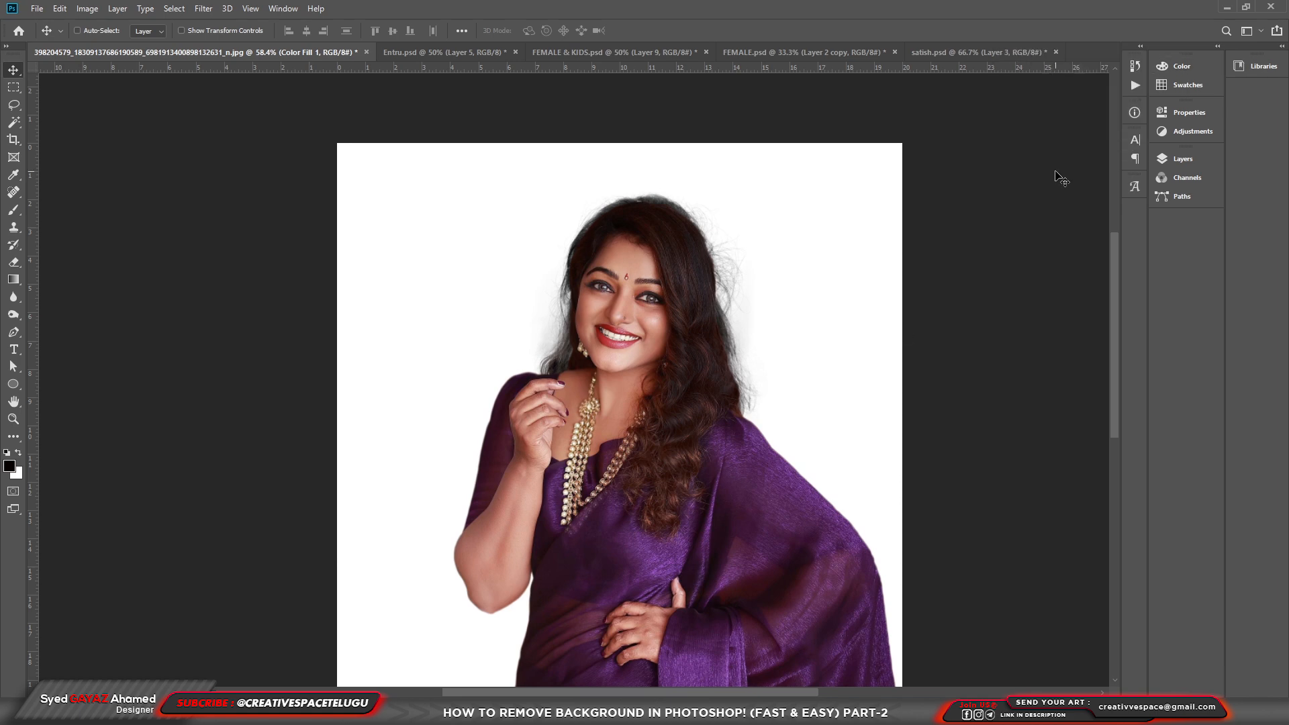
- Create a layer group, put Layer 3 copy, Layer 3 and Layer 1 into it, and collapse the group
key(F7)
click(1001, 294)
click(999, 264)
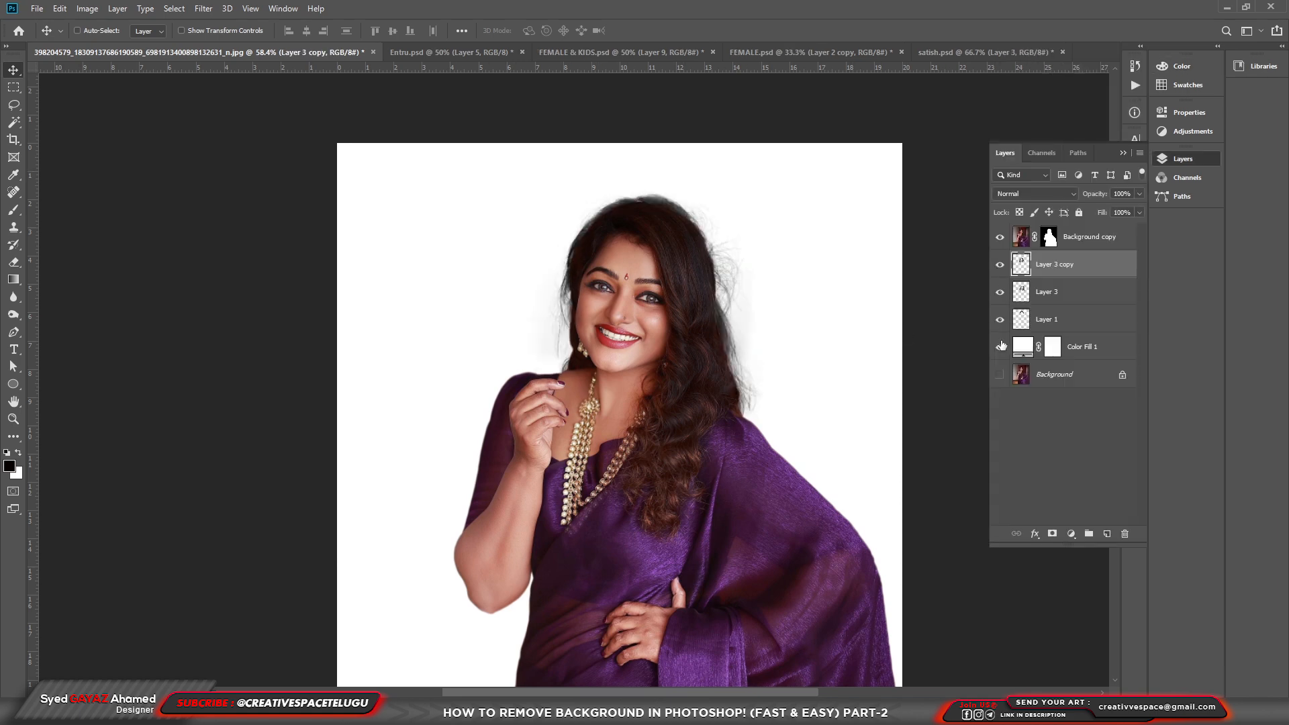
click(1089, 533)
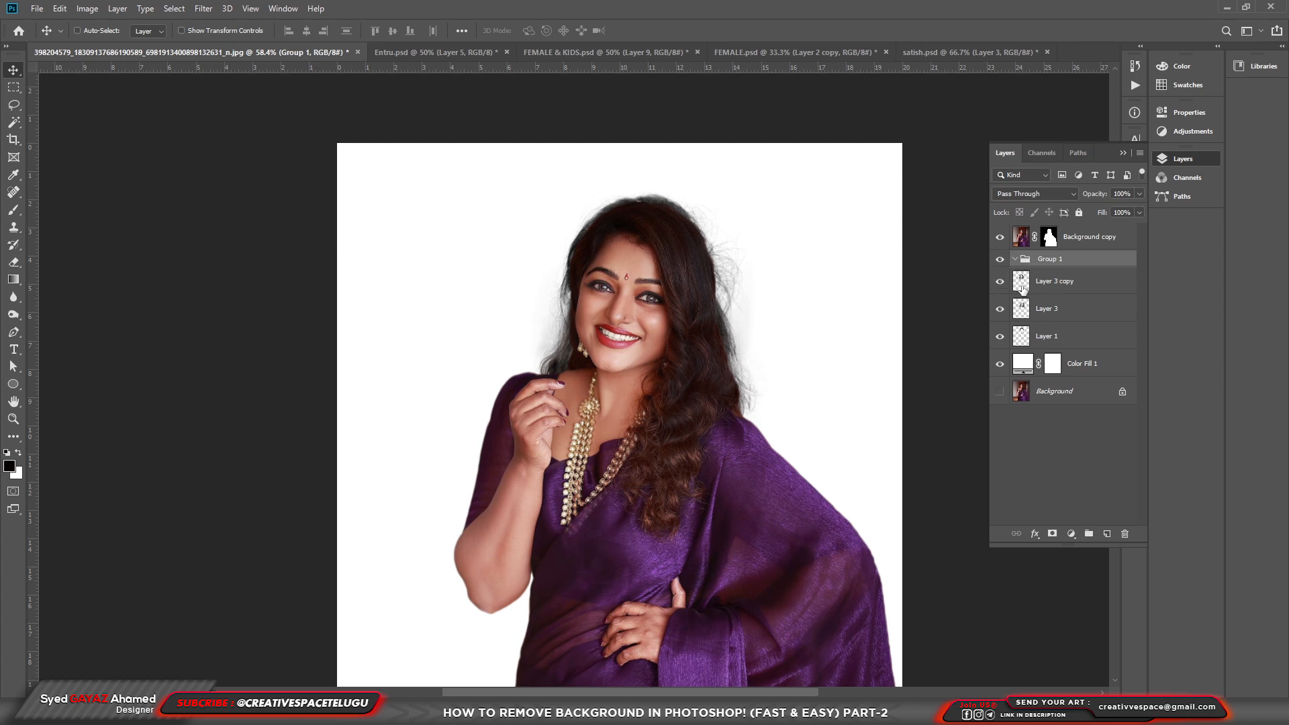
click(1075, 340)
shift+click(1059, 285)
drag(1058, 282, 1046, 260)
click(1014, 260)
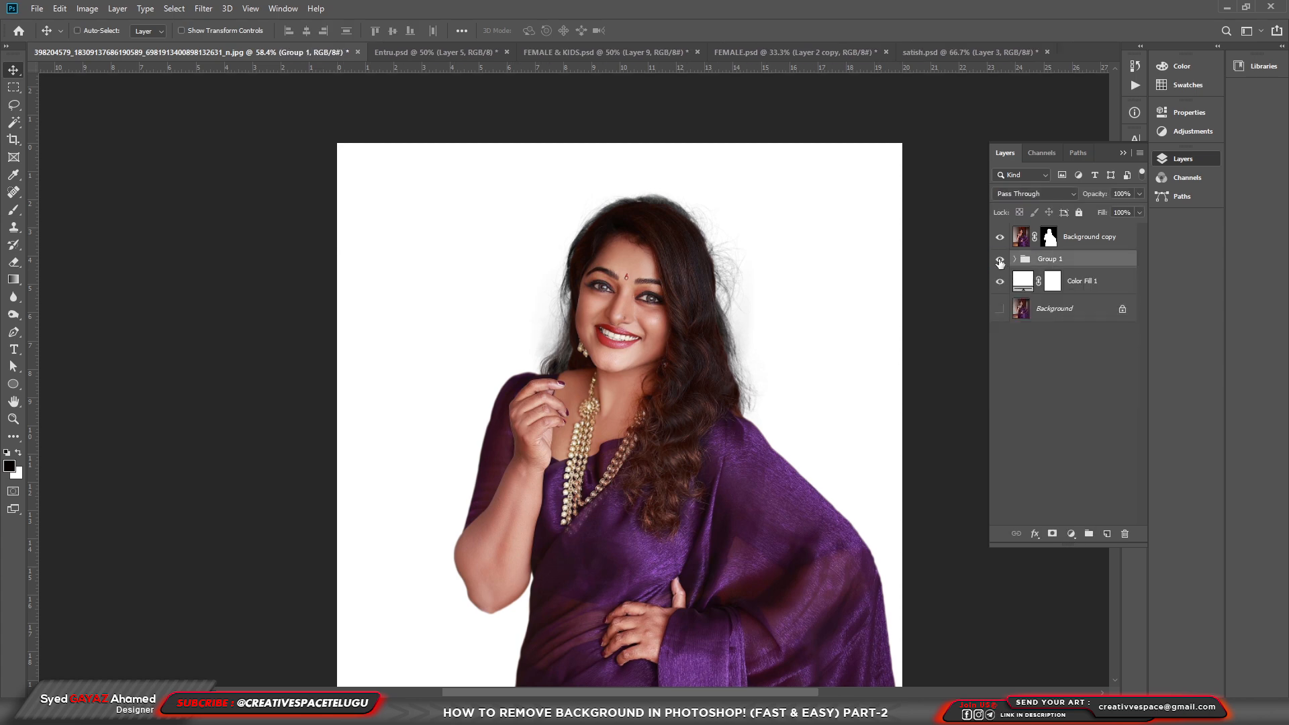
- Compare the cut-out with the hair overlay group hidden and shown, and inspect the hair edge up close
click(1000, 264)
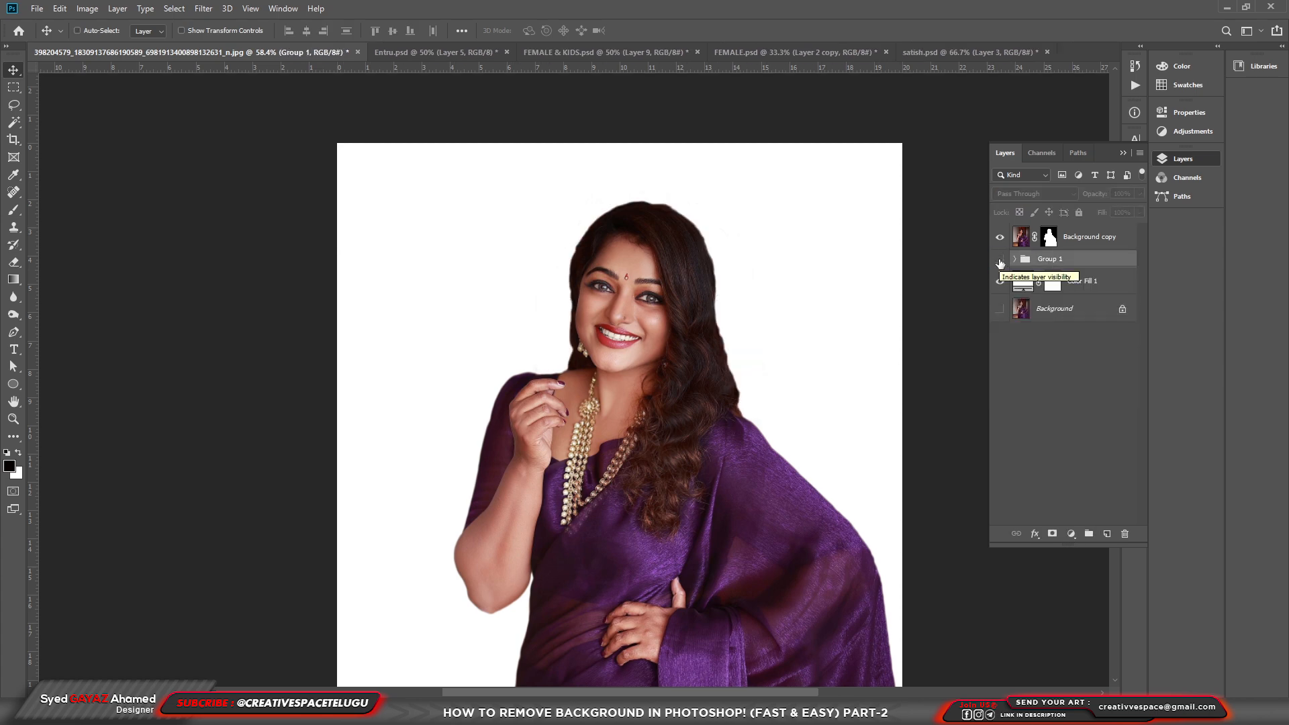
click(1000, 264)
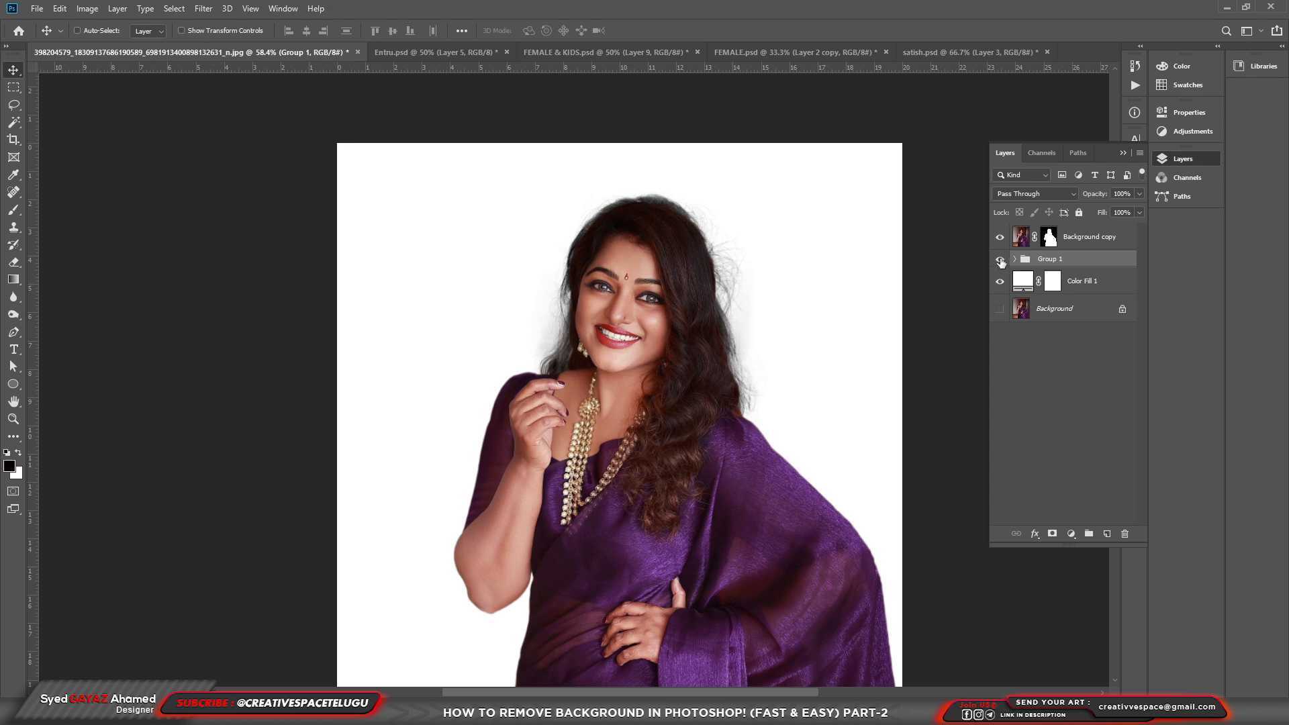
ctrl+click(703, 297)
ctrl+click(703, 297)
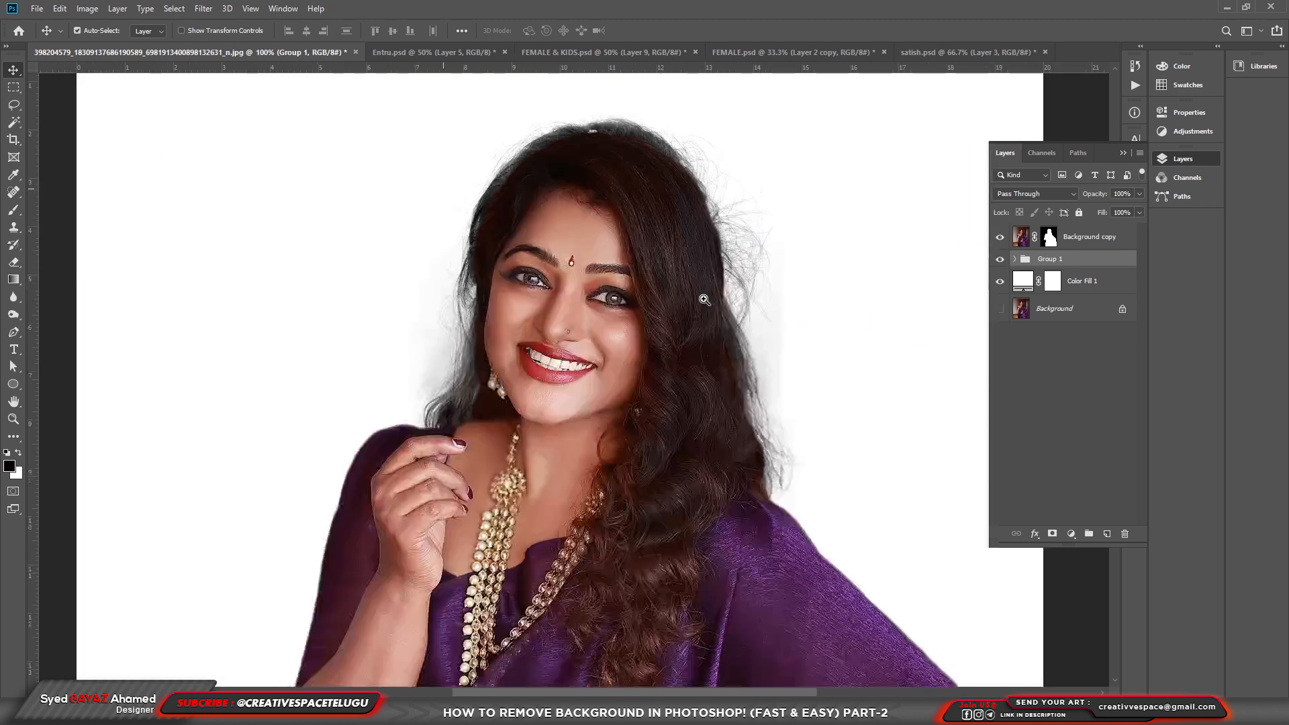
ctrl+click(704, 297)
scroll(745, 396, down, 1)
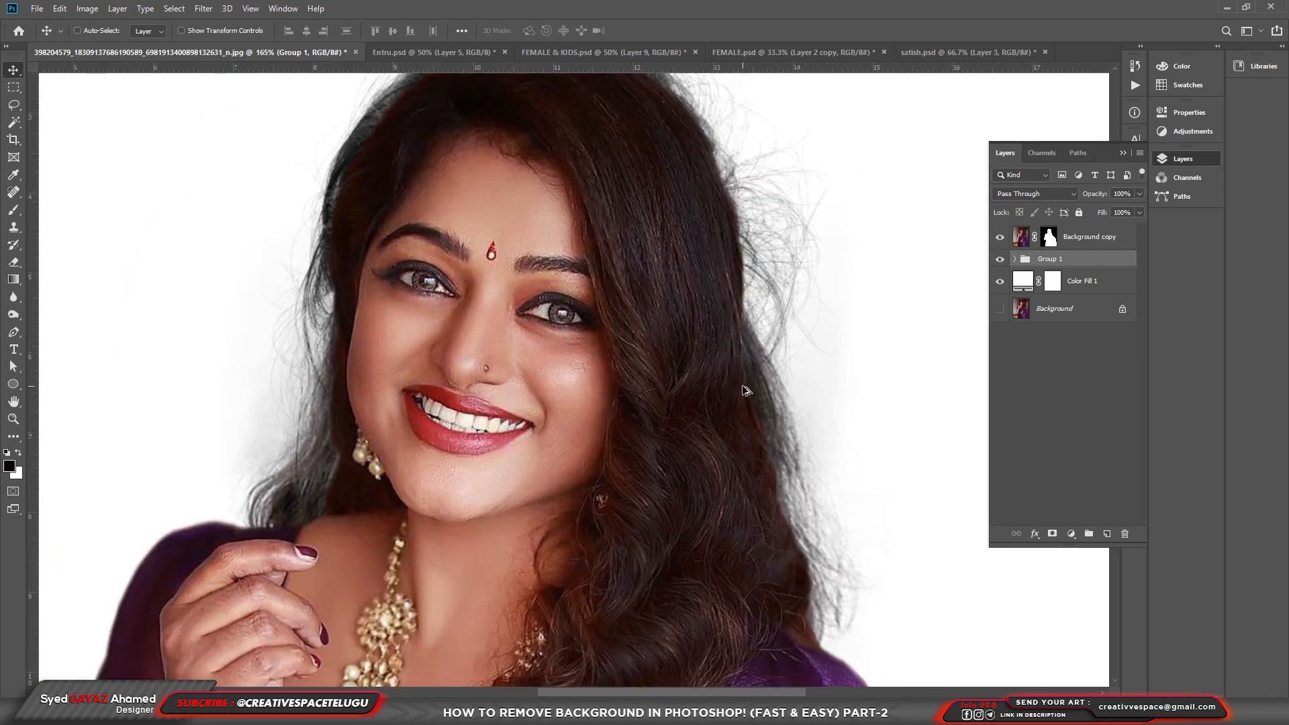
scroll(587, 384, down, 1)
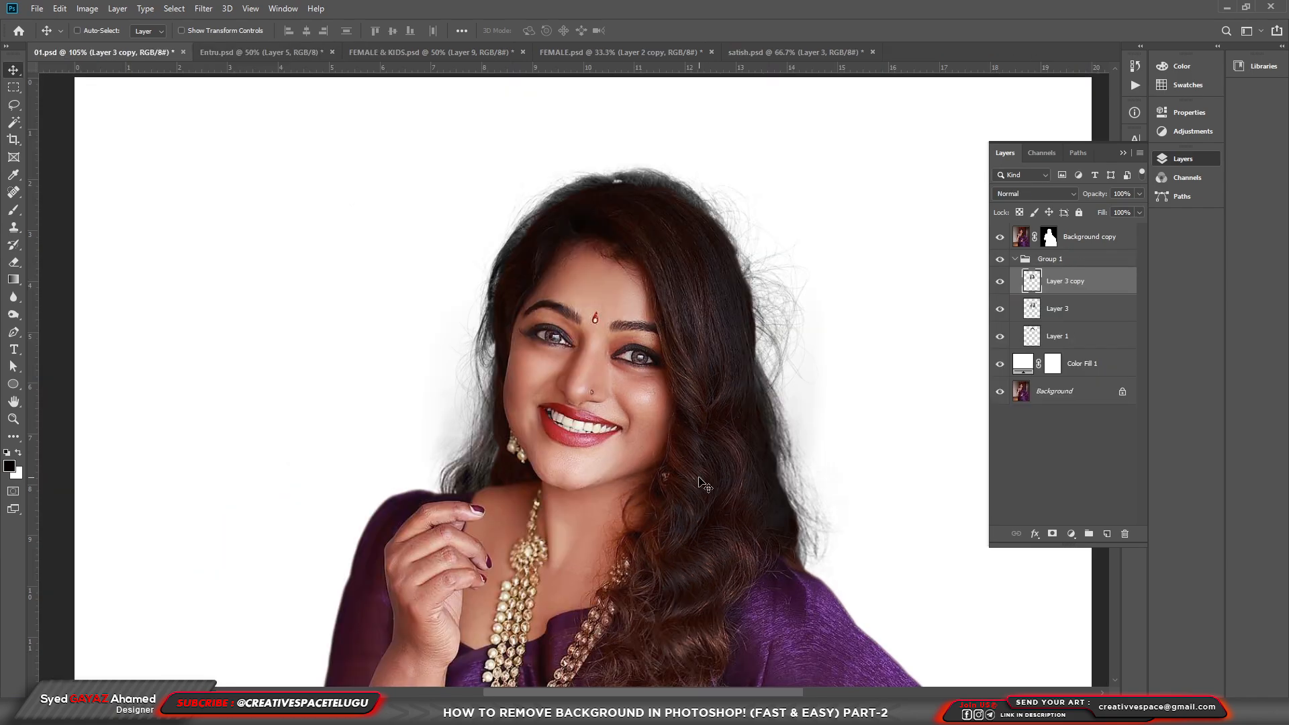
- Select the crown hair overlay on Layer 1 and raise the midpoint of its red channel with Curves to warm the strands
scroll(608, 156, up, 6)
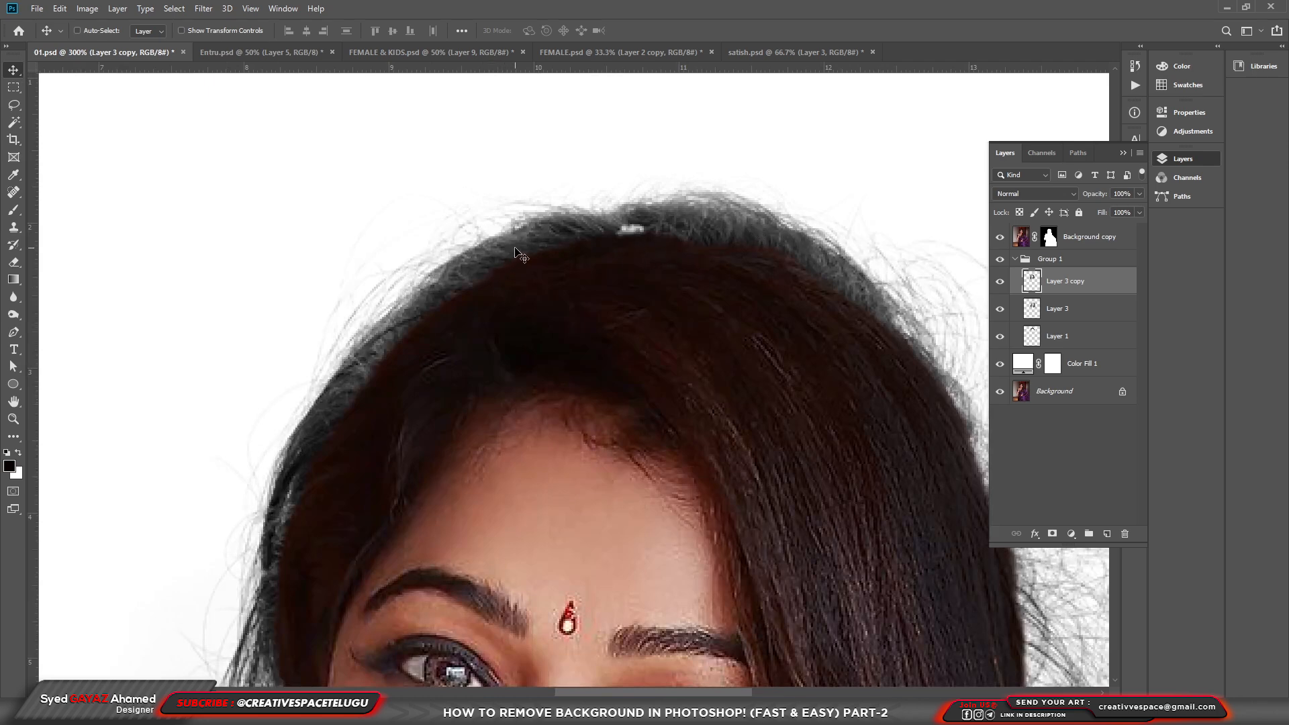
right_click(716, 223)
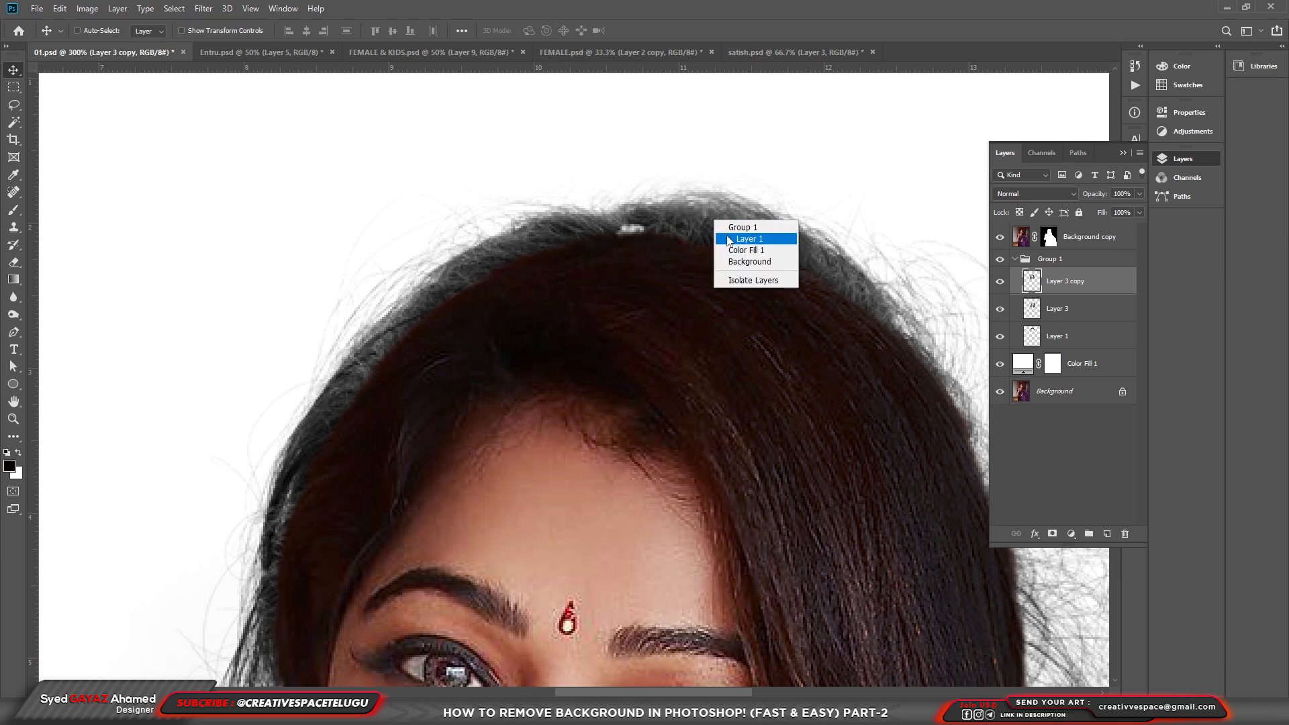
click(730, 239)
key(i)
key(ctrl+m)
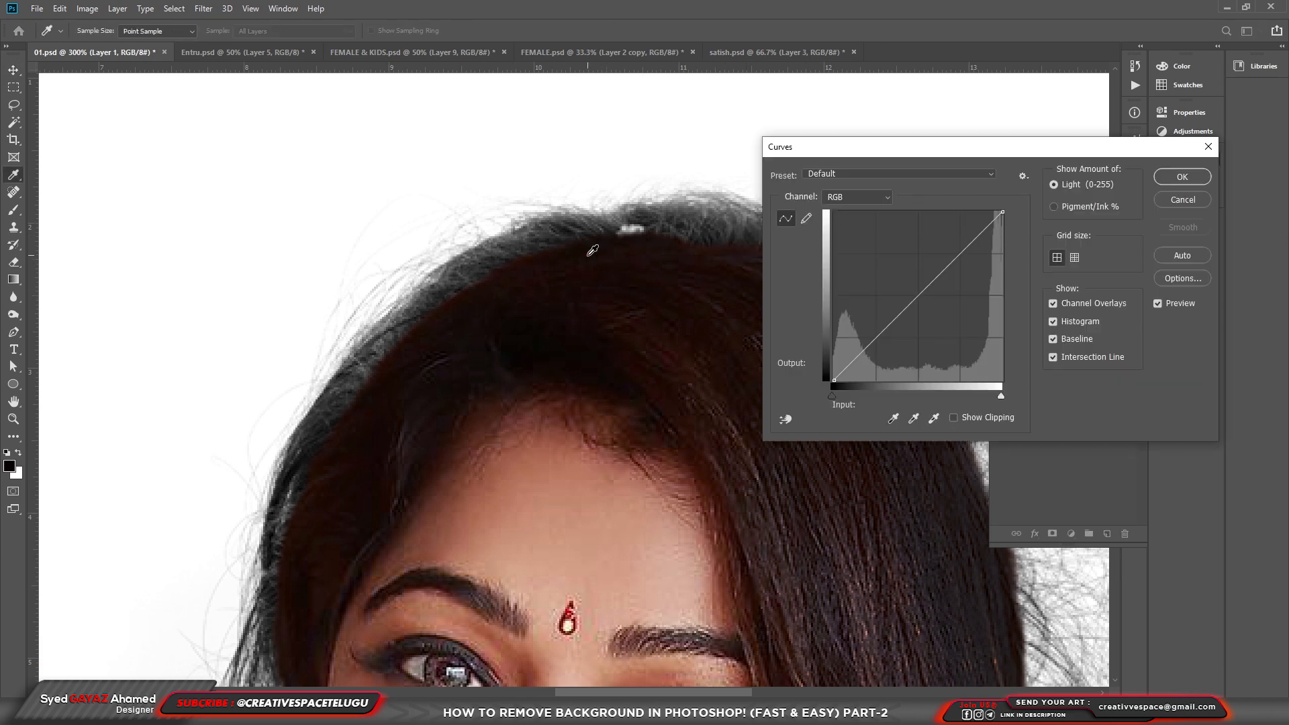
click(857, 197)
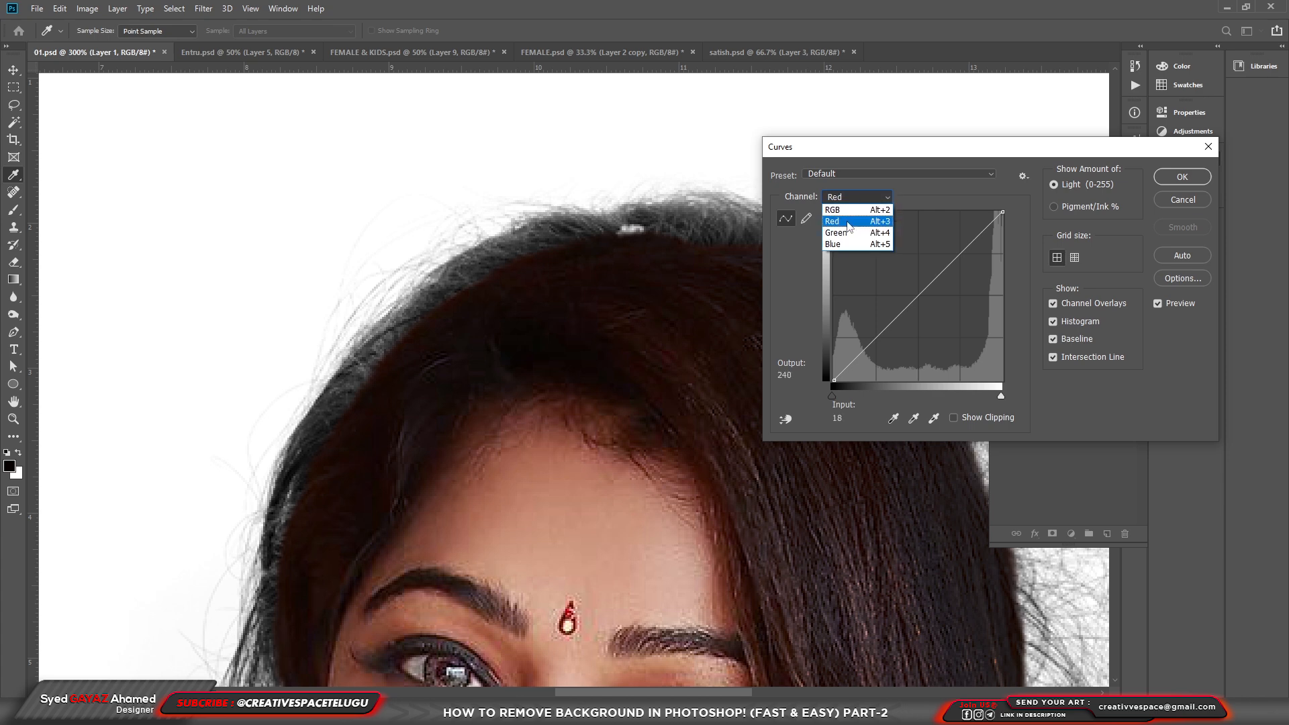
click(847, 218)
drag(916, 295, 911, 278)
click(1182, 177)
key(v)
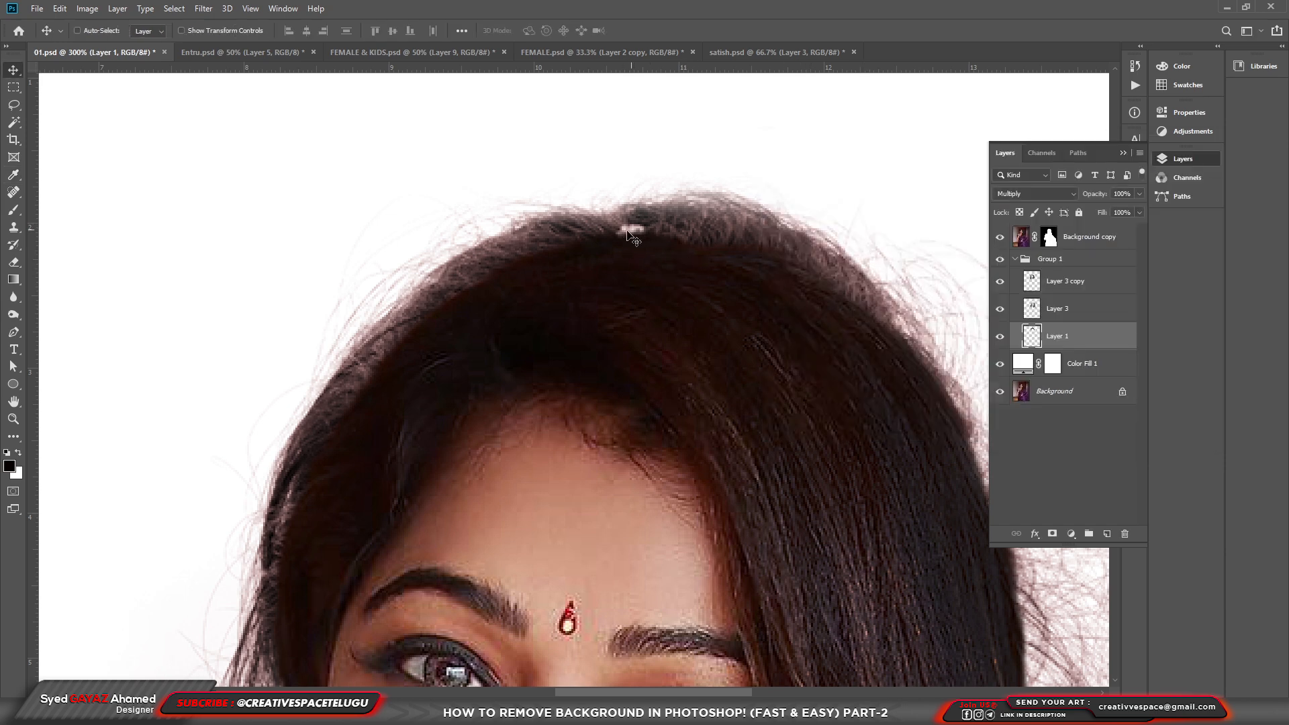
- Cover the light spot at the crown on Layer 1 with Clone Stamp, sampling from the nearby overlay hair
key(s)
alt+click(699, 222)
drag(627, 232, 627, 239)
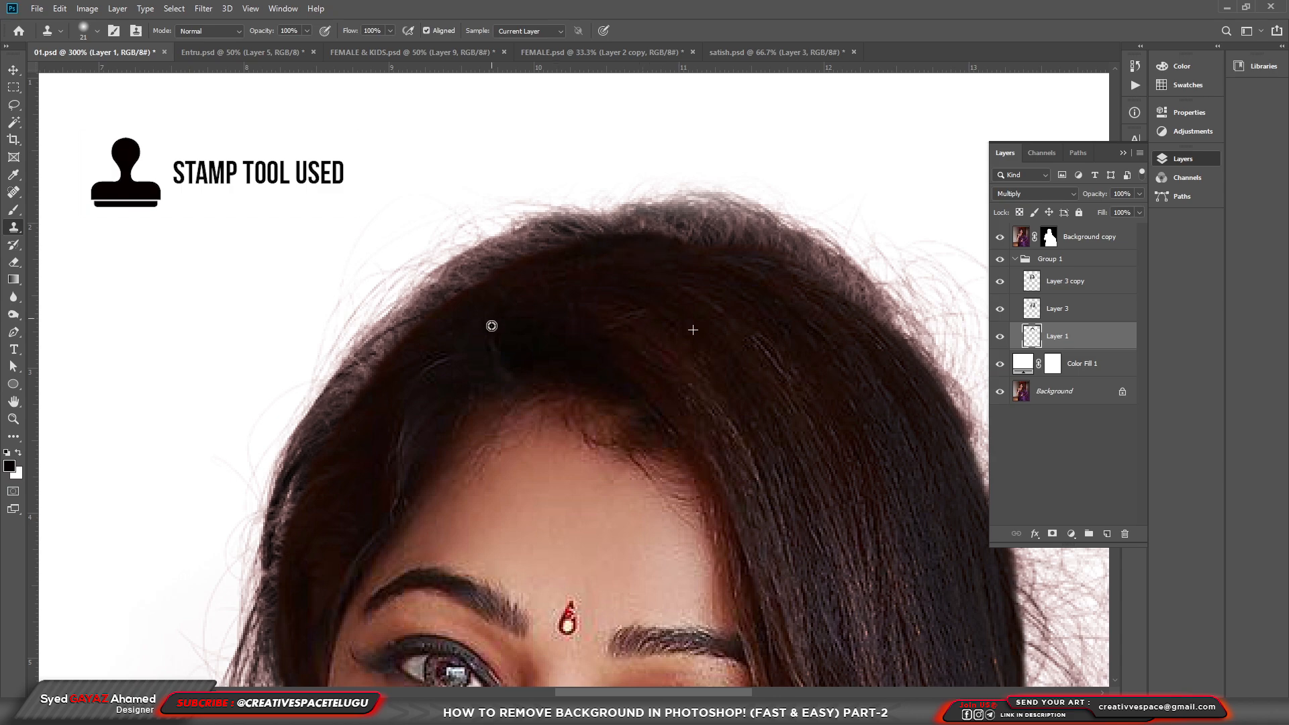
- Warm the long-hair overlay on Layer 3 with Curves, raising the red channel to output 167 at input 127
scroll(492, 320, down, 5)
scroll(670, 556, up, 4)
drag(666, 525, 611, 380)
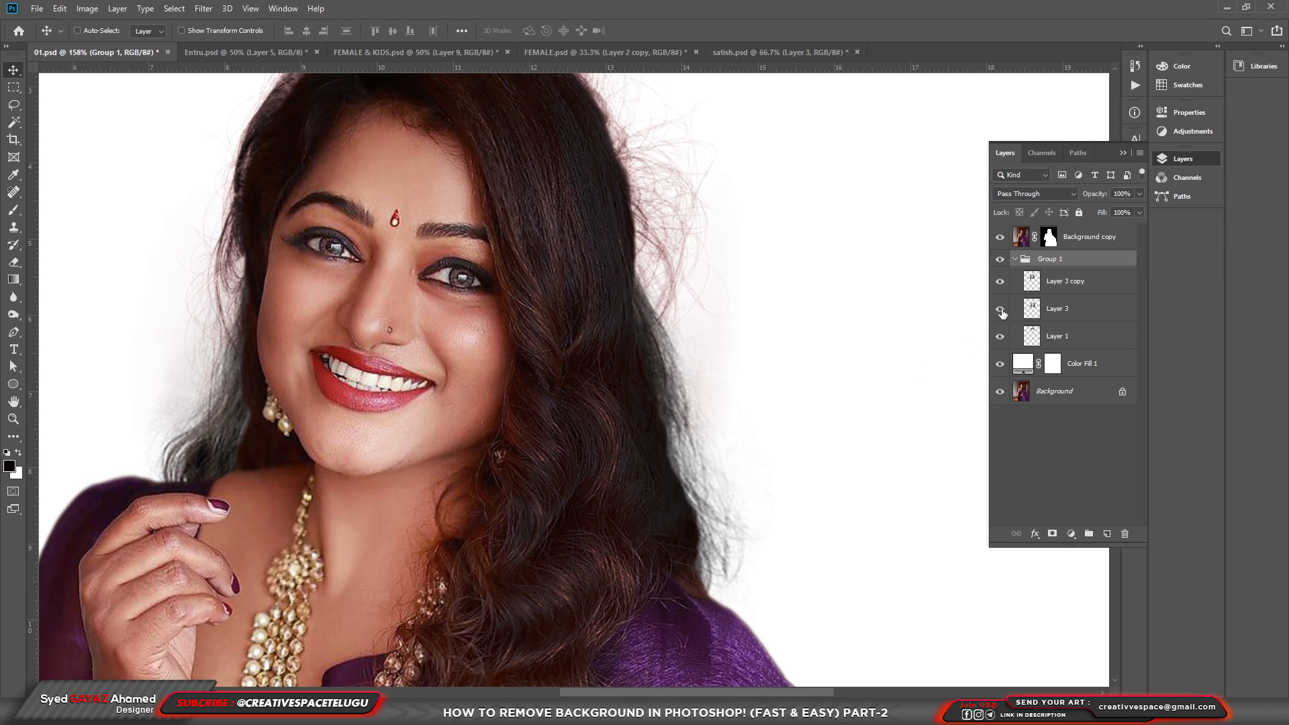
click(1000, 309)
click(1000, 309)
click(1086, 317)
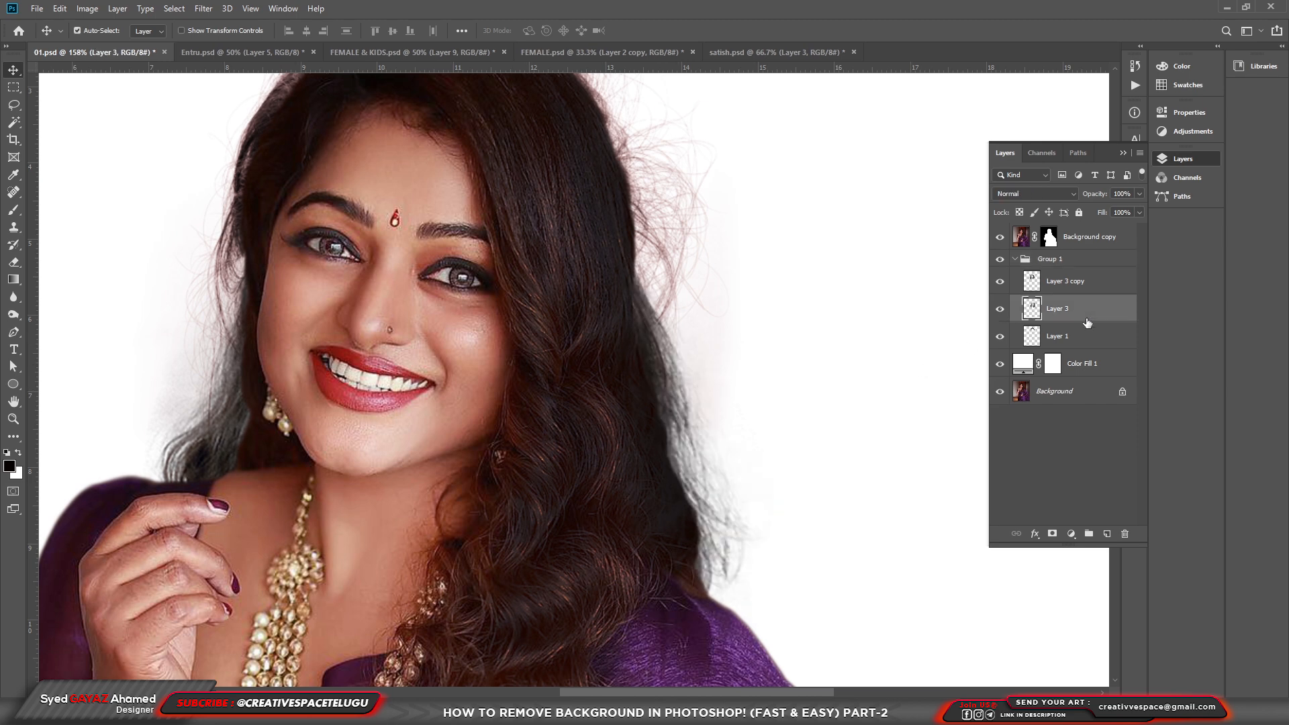
key(ctrl+m)
click(848, 198)
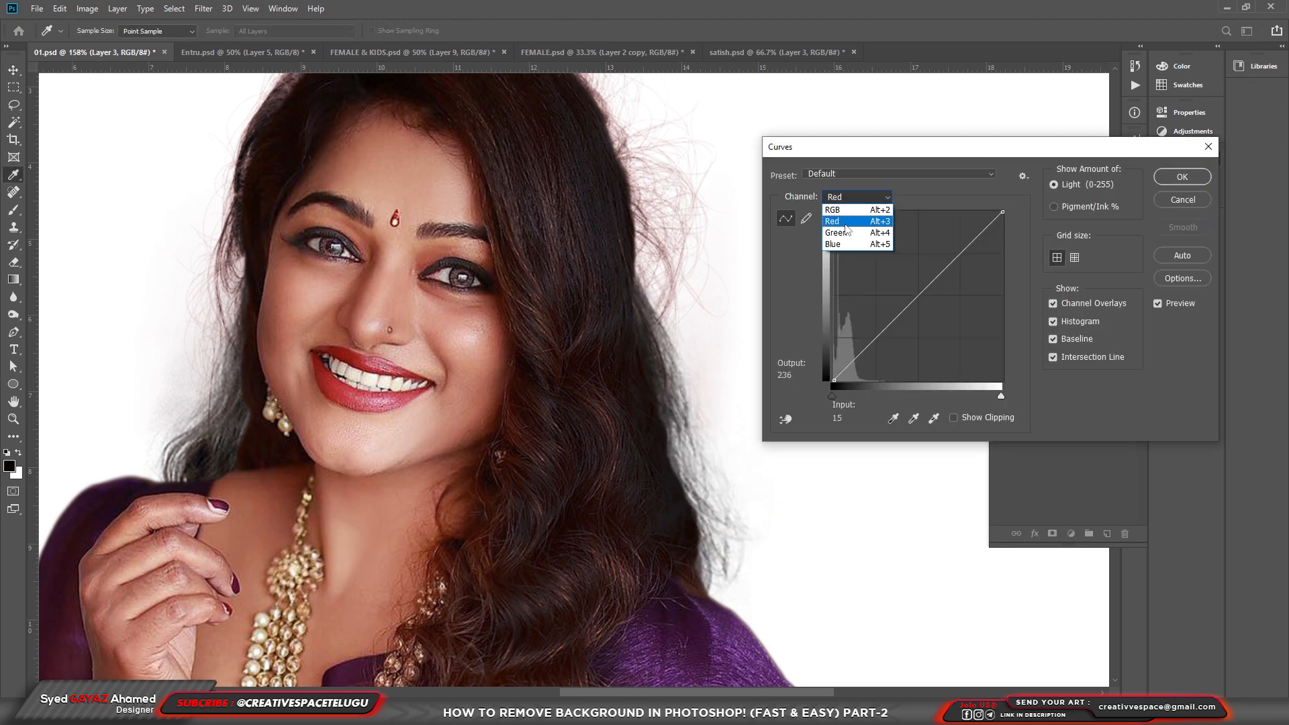
click(847, 212)
drag(915, 291, 917, 270)
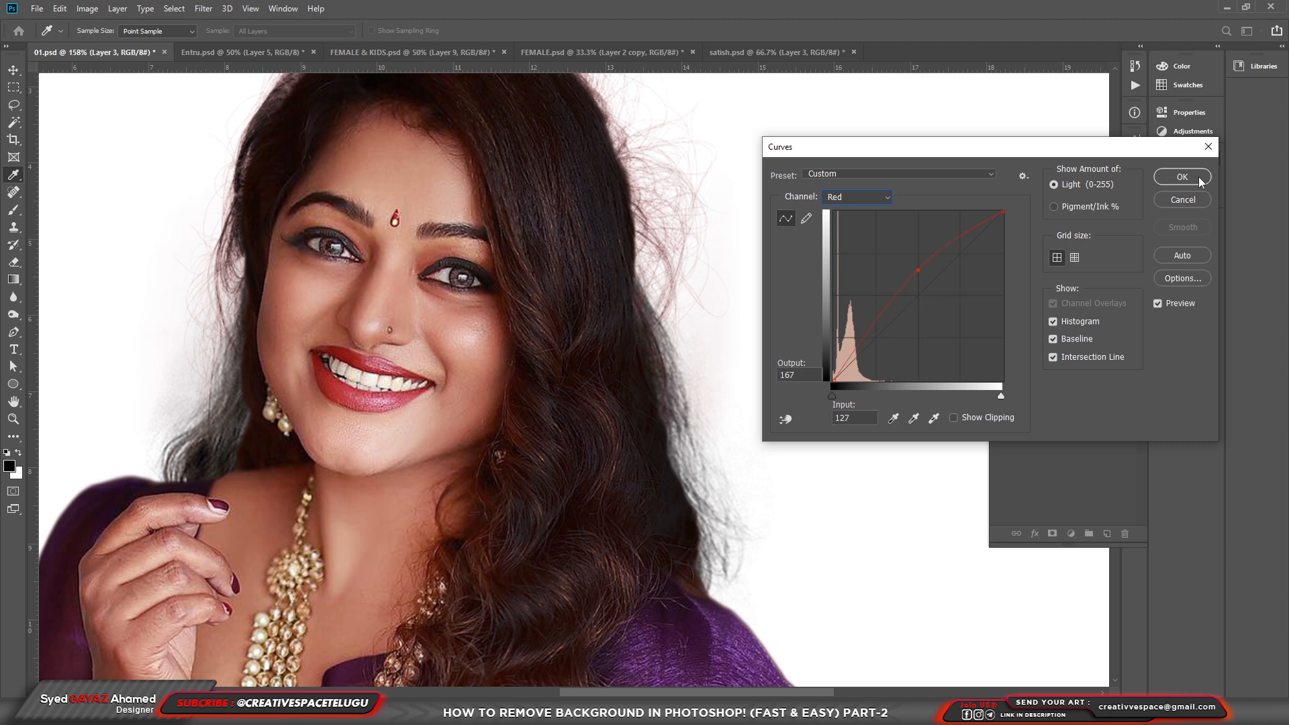
click(1199, 179)
key(v)
drag(692, 440, 743, 436)
key(ctrl+z)
- Select the Background copy cut-out and softly erase its outer edge along the long wavy hair down to the shoulder
right_click(671, 496)
click(684, 504)
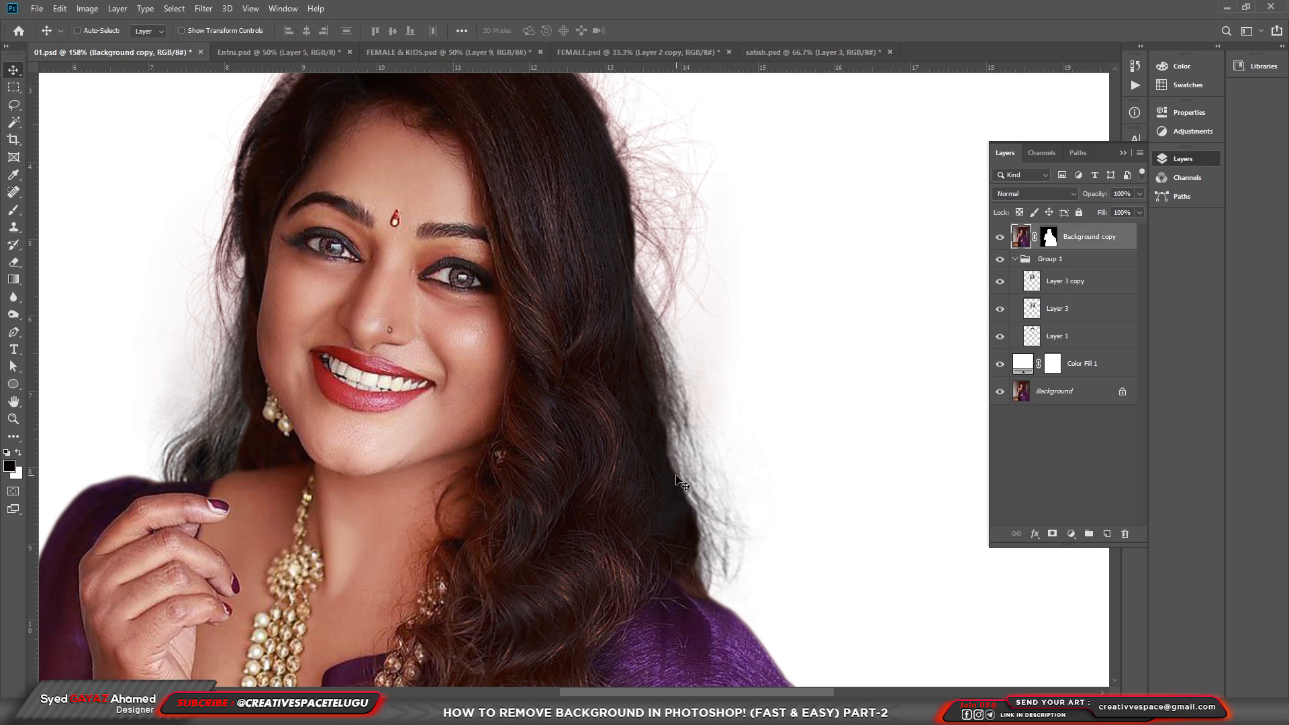
key(e)
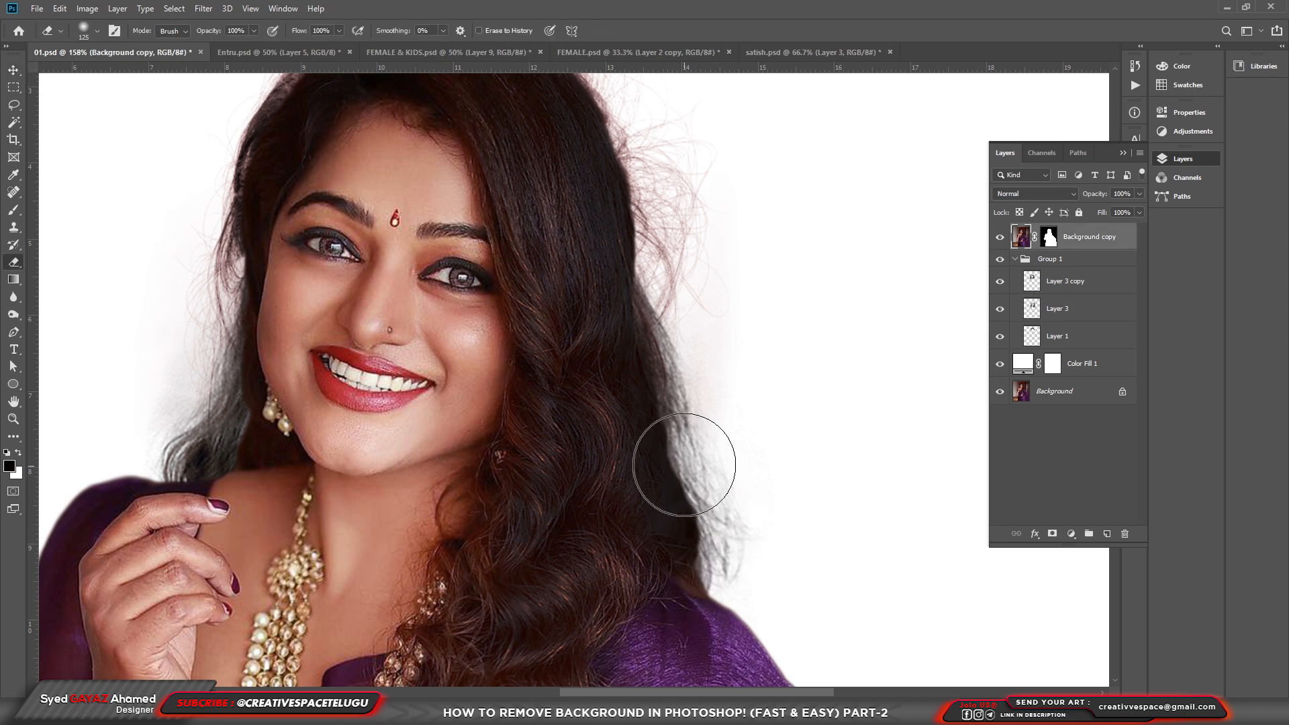
mouse_move(670, 353)
mouse_down()
mouse_move(705, 540)
mouse_move(698, 579)
mouse_up()
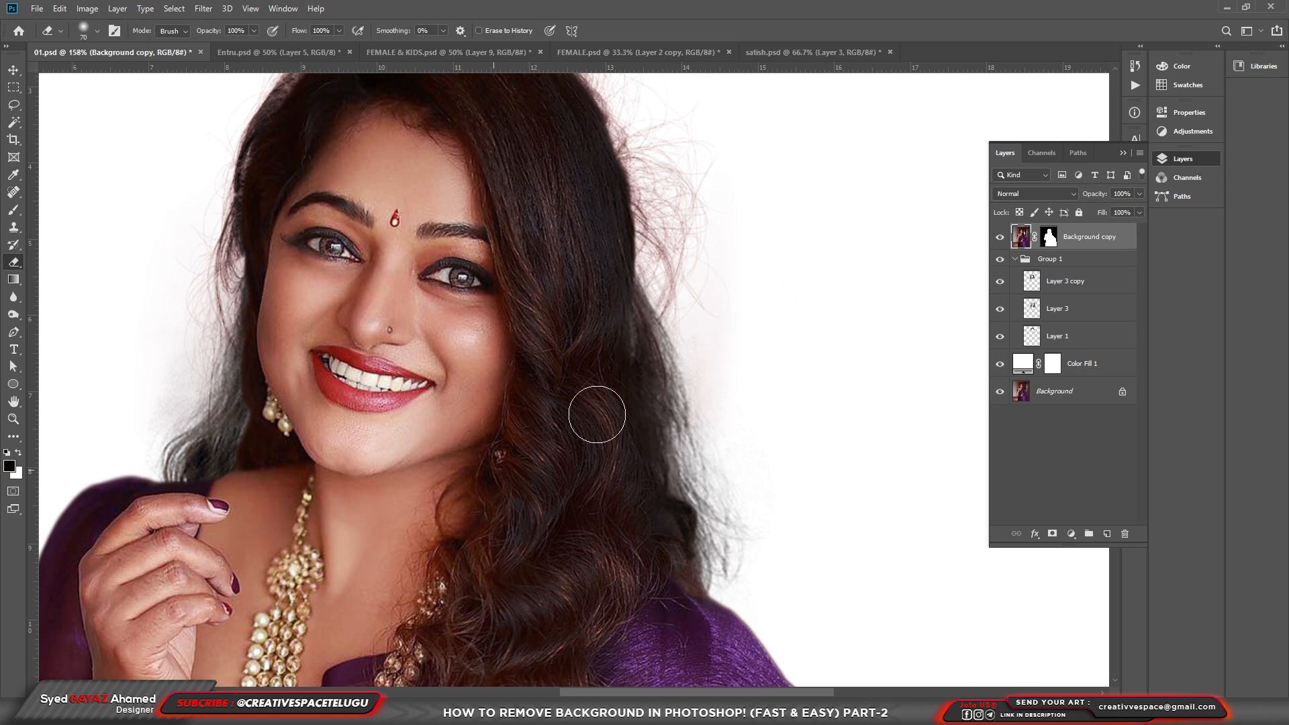
- Select the hair overlay beside the earring on Layer 3 copy and warm it with Curves, raising the red channel to output 179 at input 104
scroll(738, 356, down, 3)
key(v)
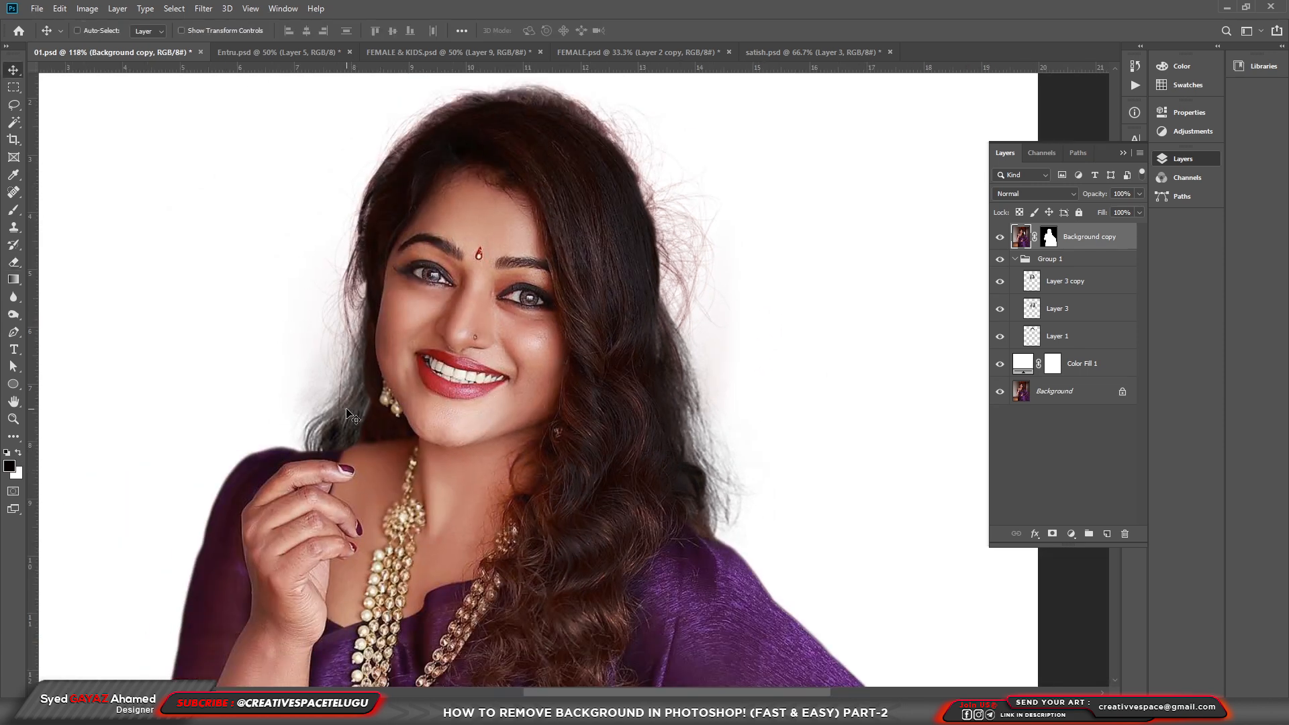
right_click(348, 412)
click(356, 429)
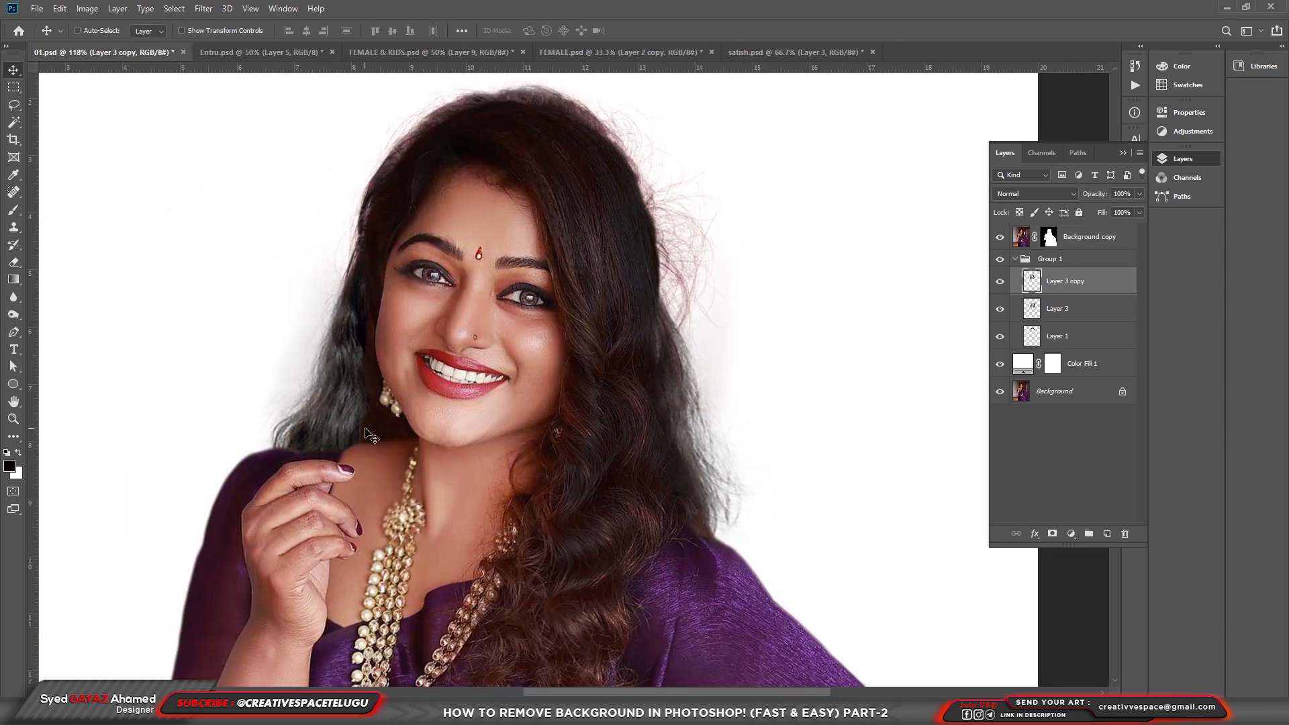
key(e)
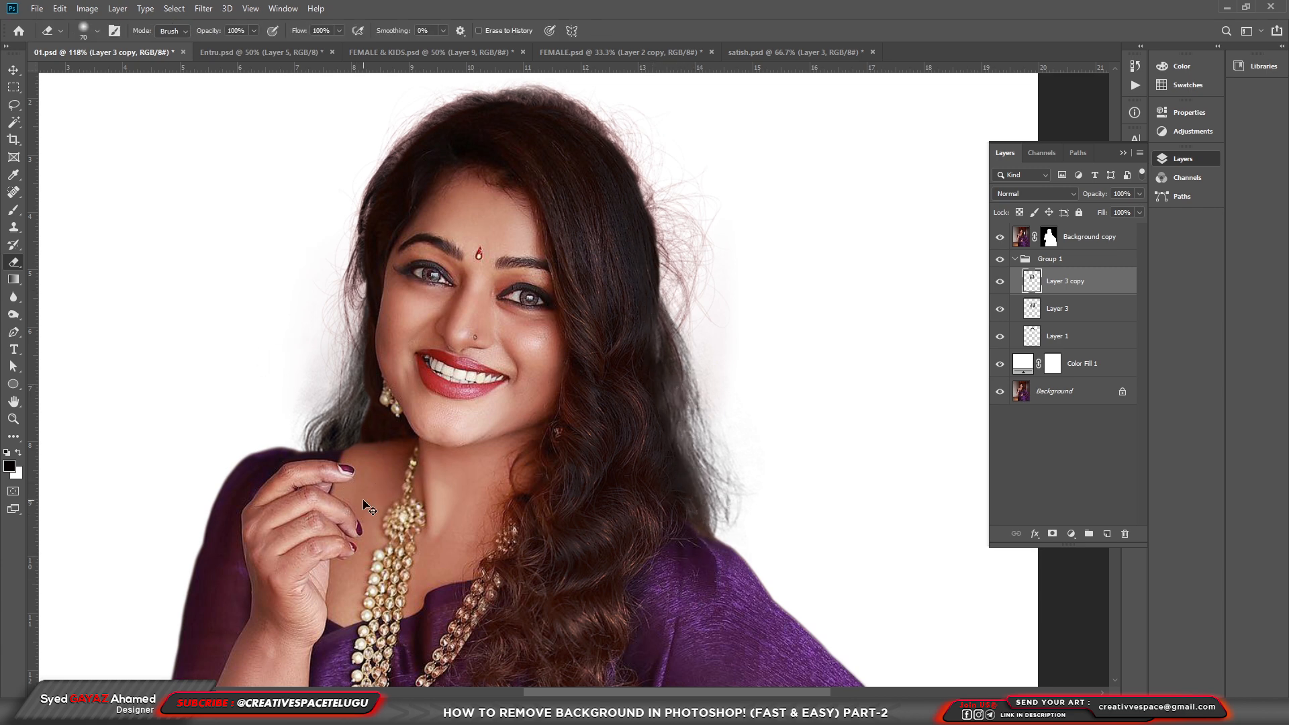
key(ctrl+m)
click(854, 196)
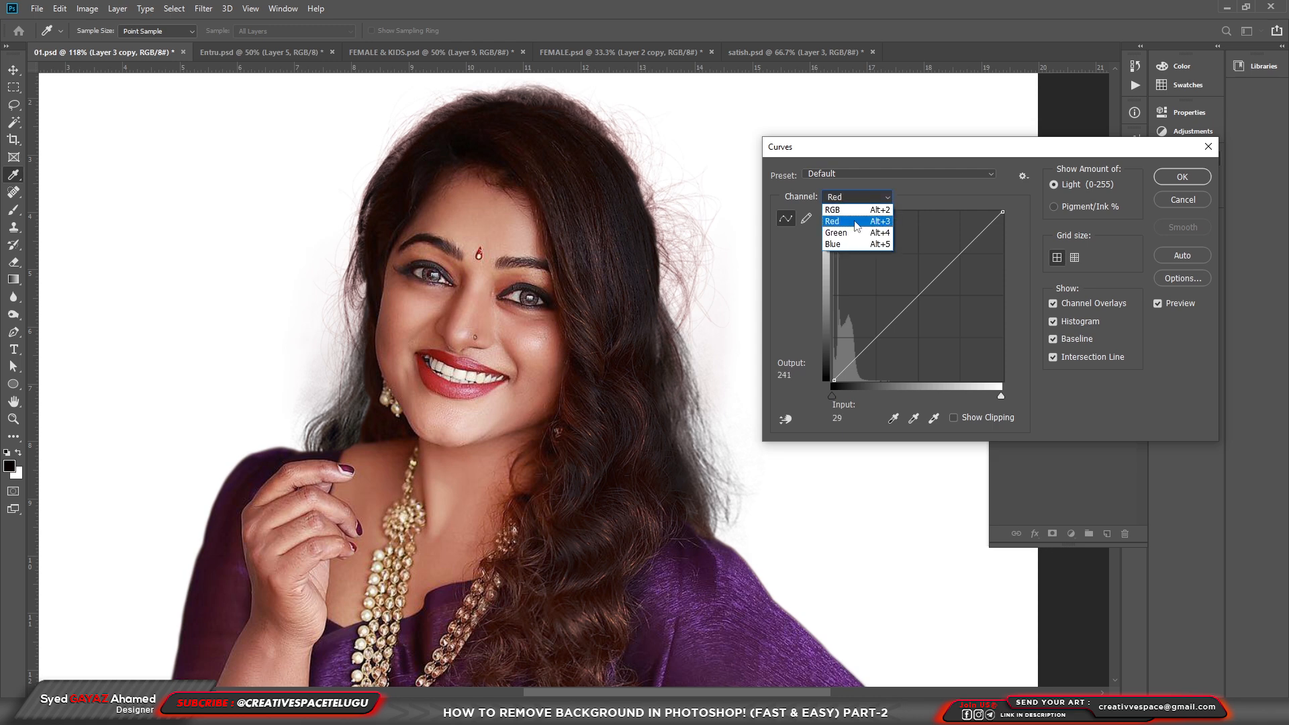
click(855, 223)
drag(914, 296, 902, 261)
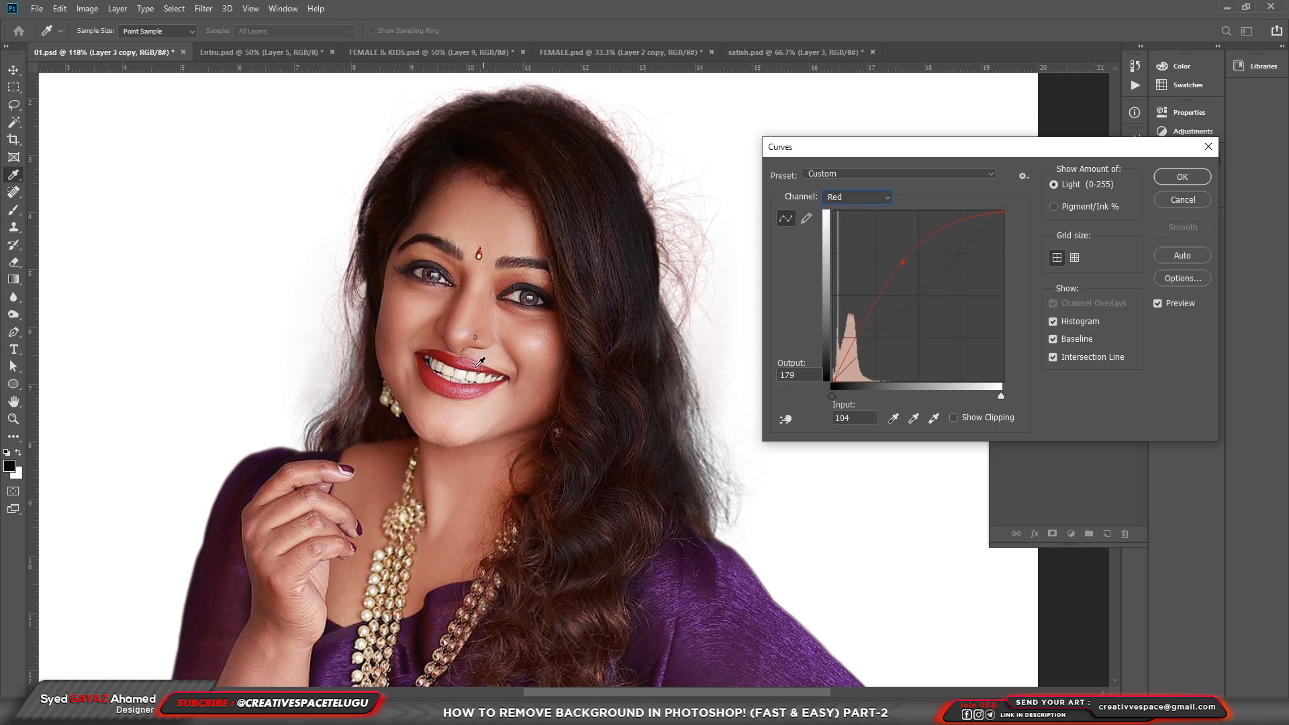
click(1168, 178)
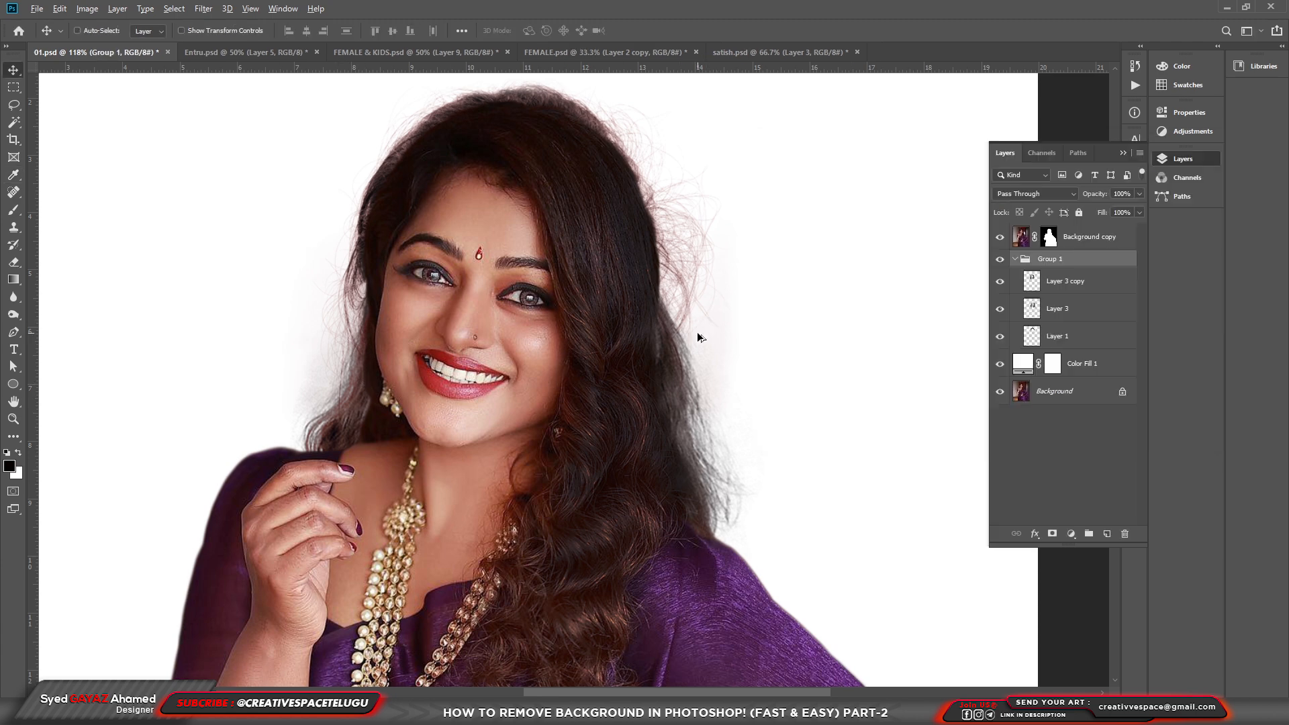
- Collapse Group 1 and toggle its visibility to compare the cut-out with and without the hair overlays
scroll(697, 332, down, 3)
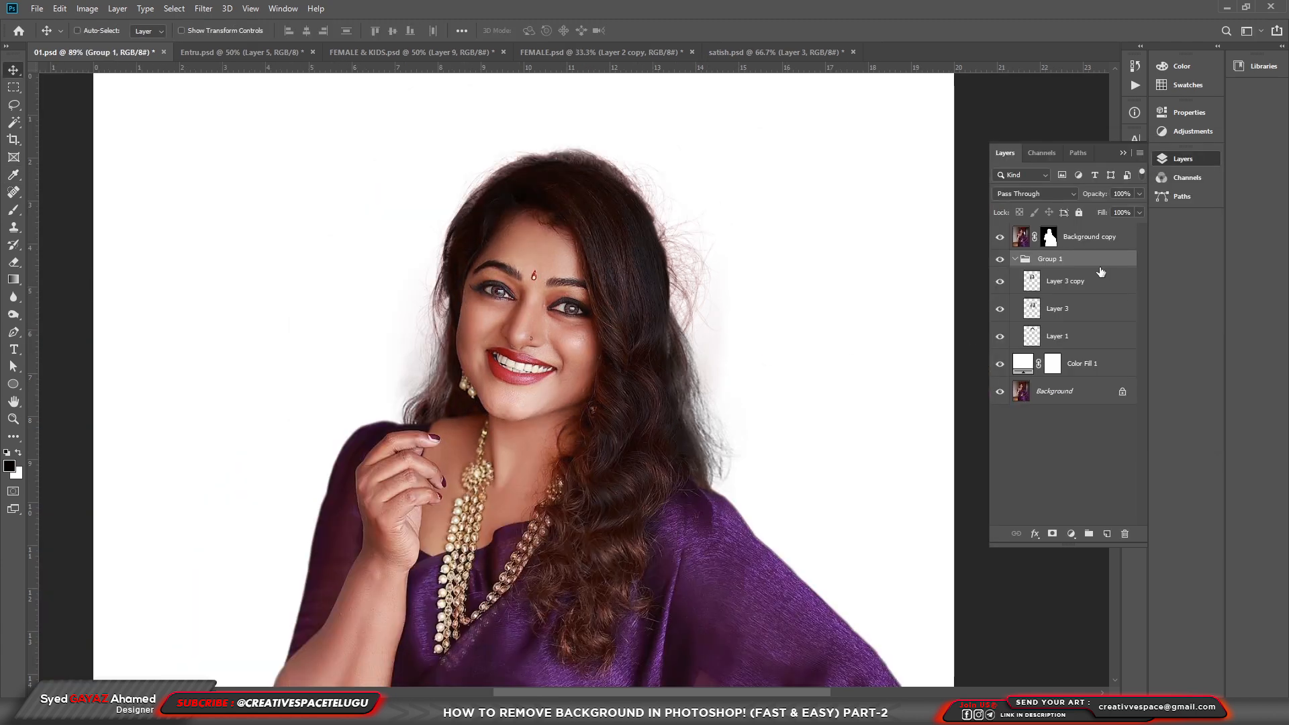
click(1014, 260)
click(1000, 260)
click(1001, 260)
click(1000, 261)
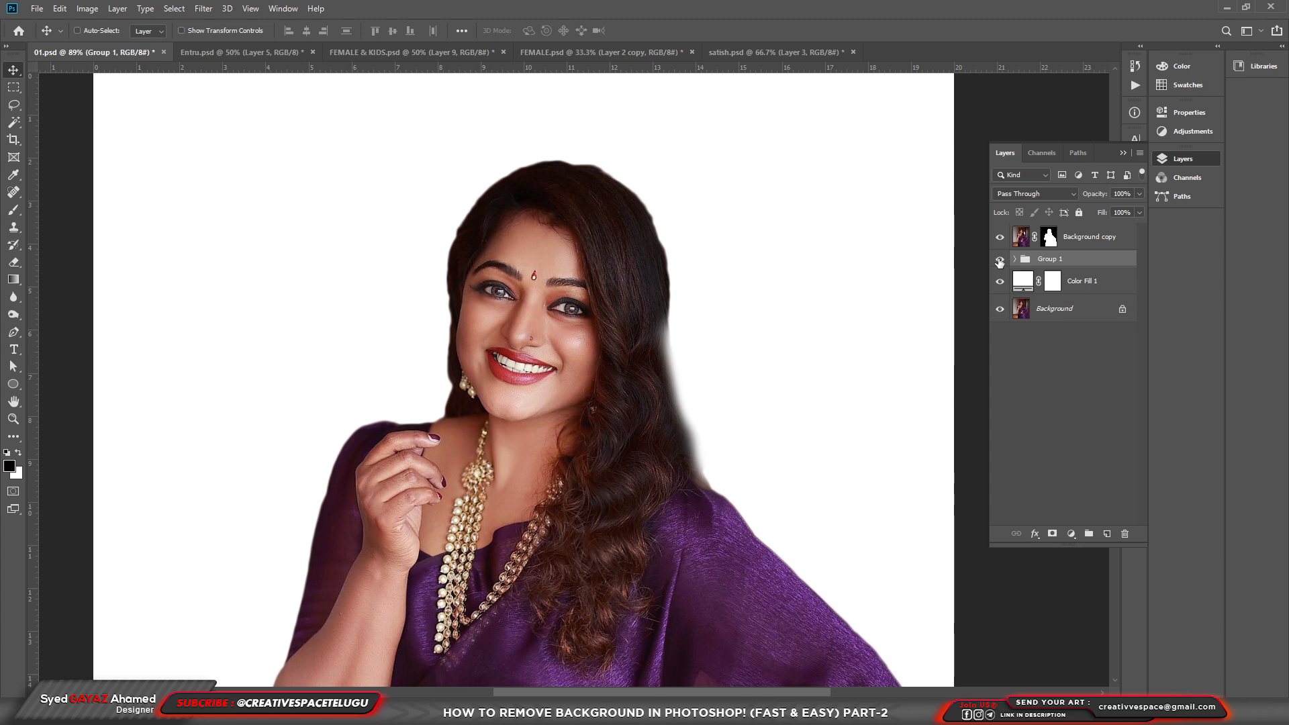
click(1000, 260)
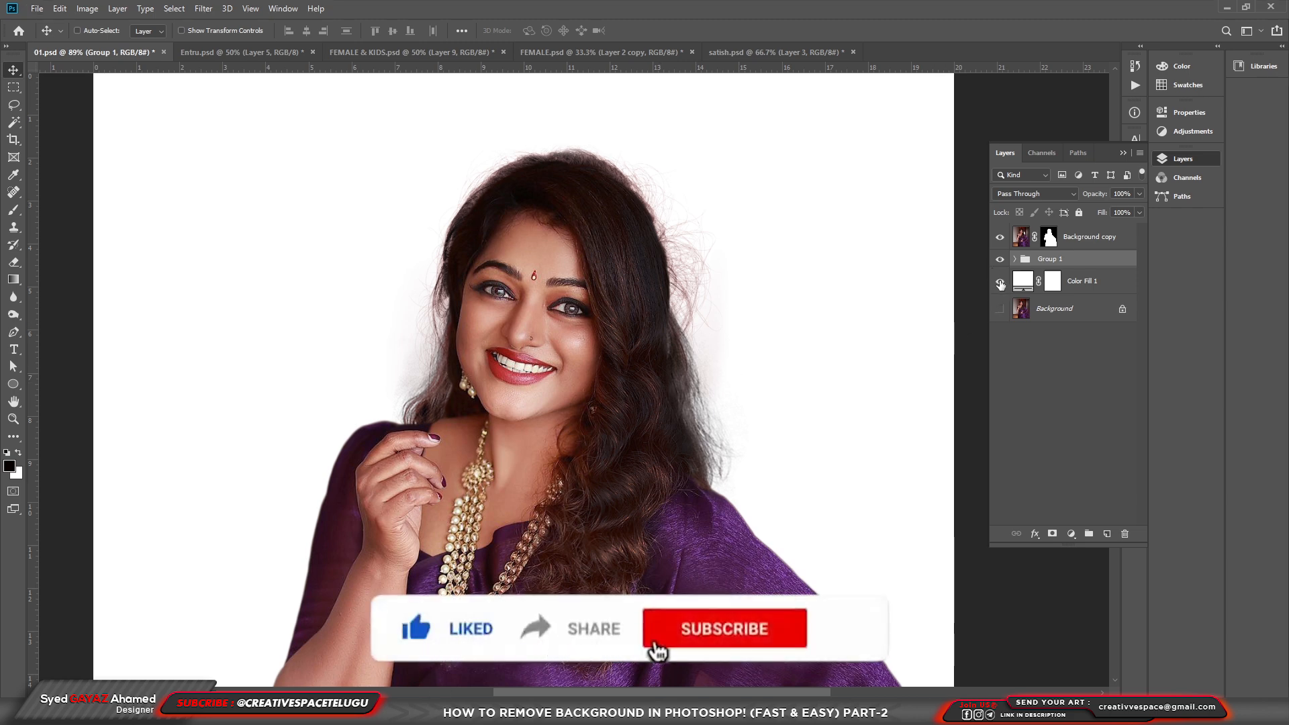
- Hide the Color Fill 1 and Background layers to show the cut-out and hair overlays on transparency
drag(999, 281, 999, 308)
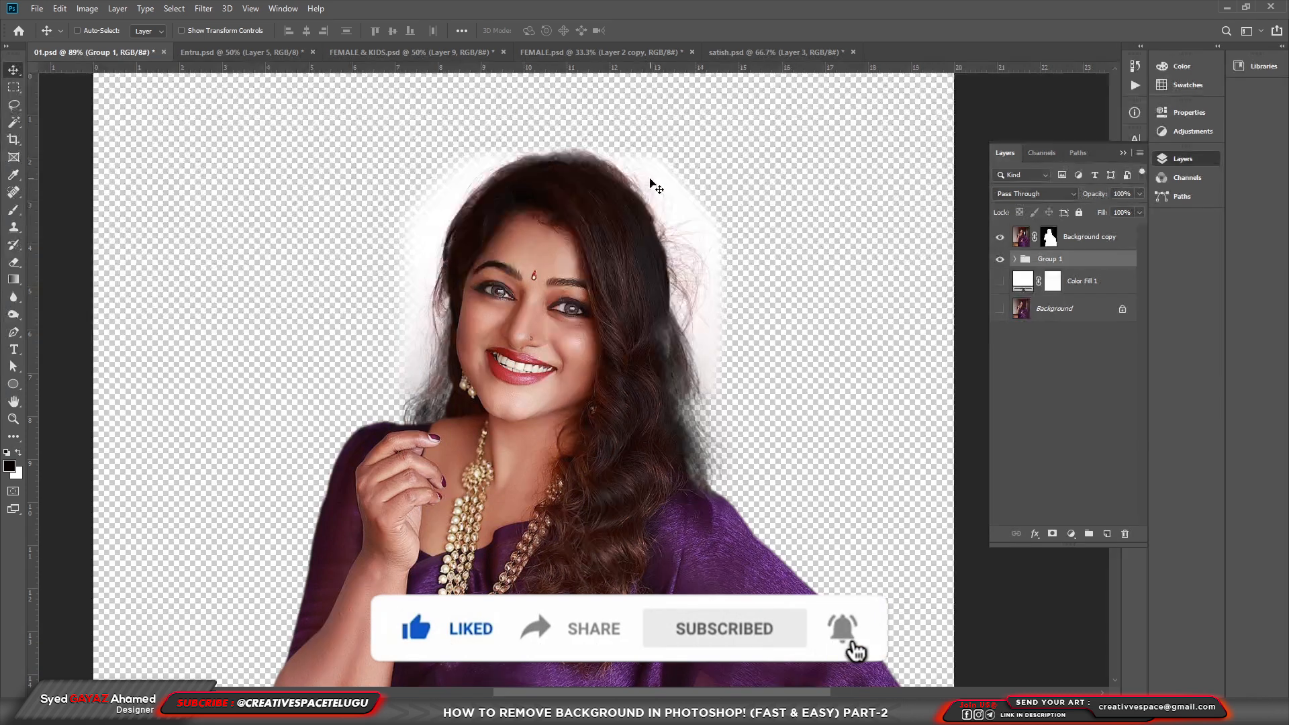